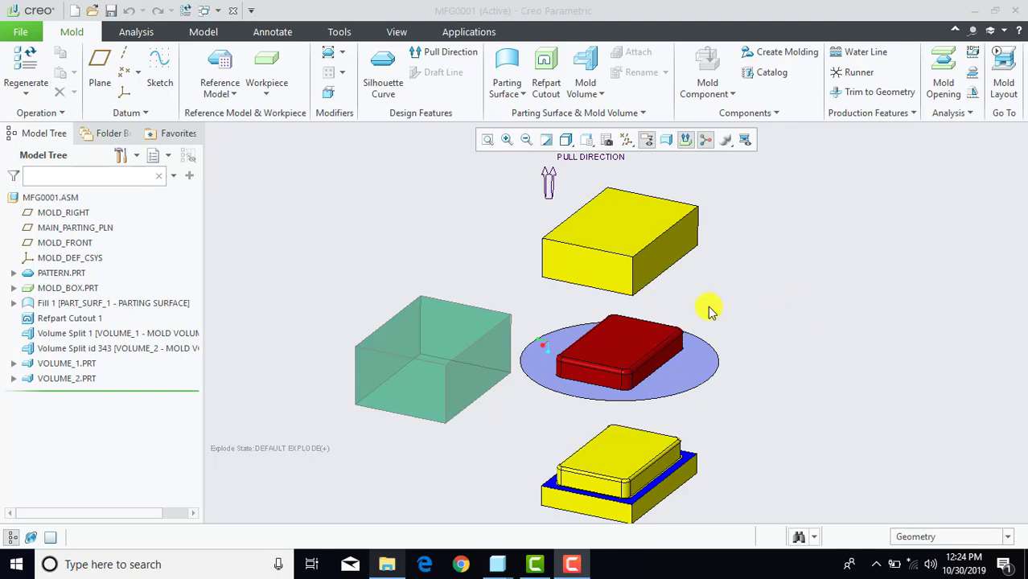
{"action": "left_click", "coordinate": [649, 341]}
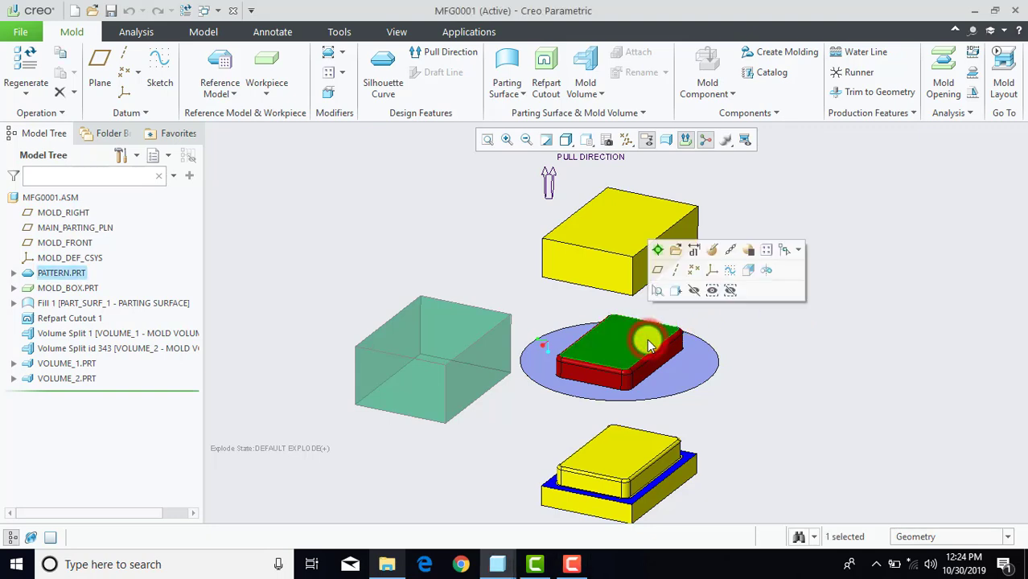
{"action": "left_click", "coordinate": [754, 332]}
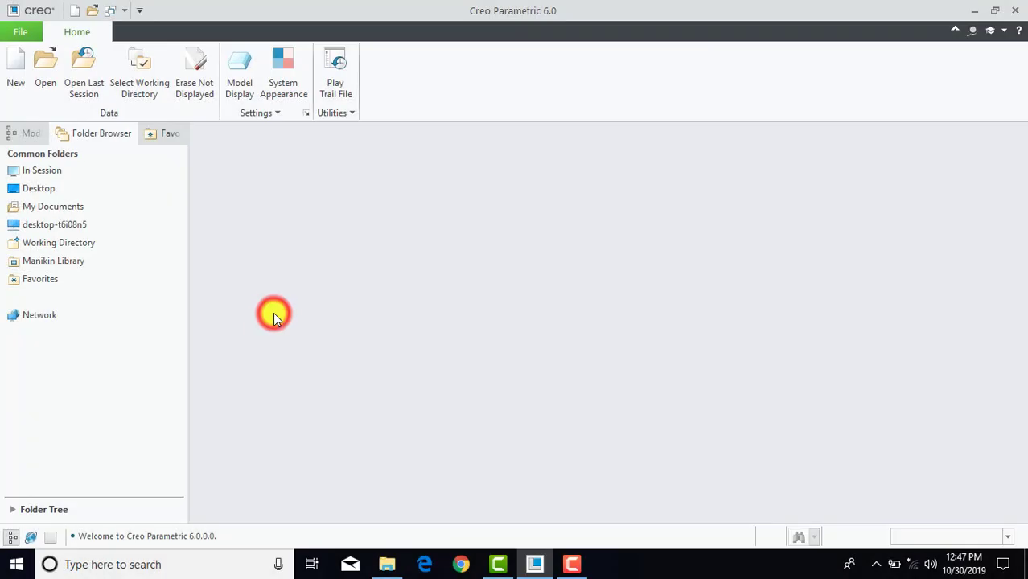
{"action": "left_click", "coordinate": [273, 315]}
Step: Create a folder named mold on the Desktop and set it as the working directory
{"action": "left_click", "coordinate": [162, 85]}
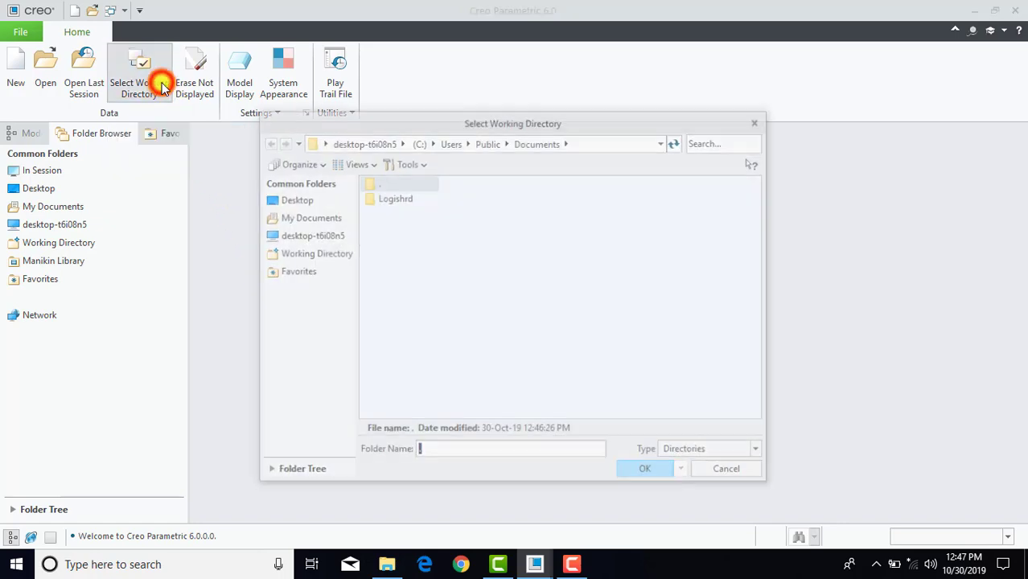
{"action": "left_click", "coordinate": [325, 199]}
{"action": "right_click", "coordinate": [559, 223]}
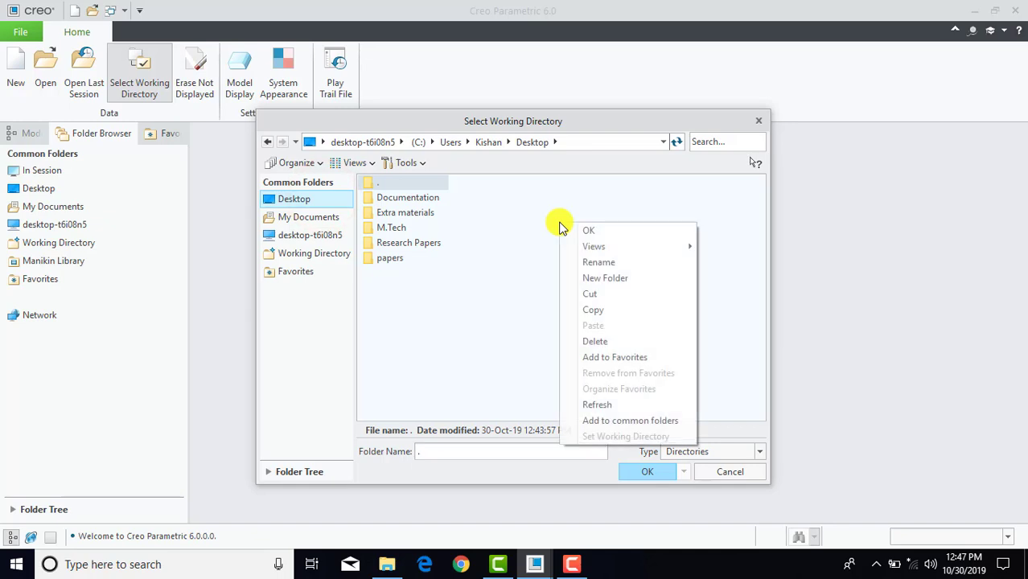
{"action": "left_click", "coordinate": [605, 278]}
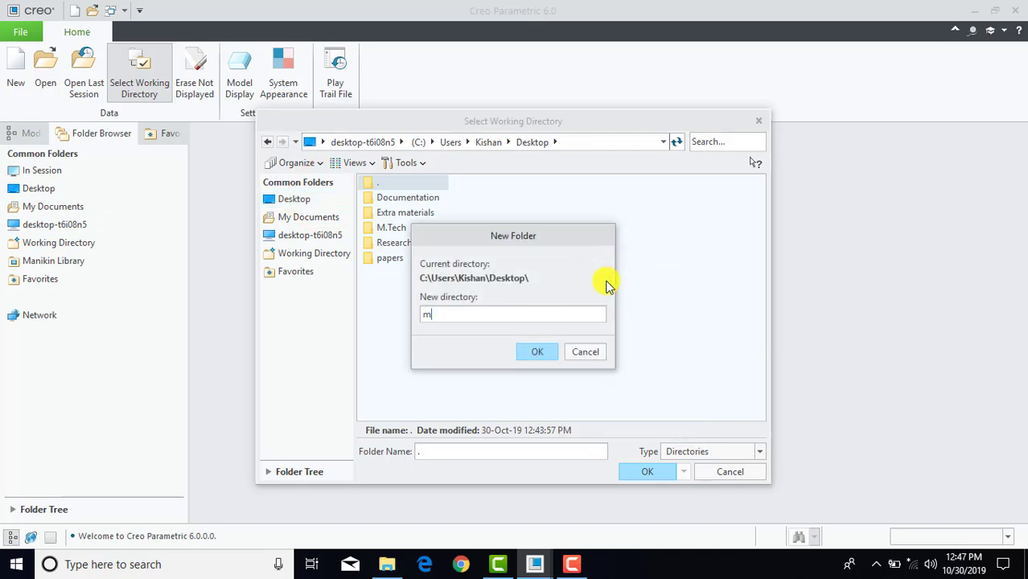
{"action": "left_click", "coordinate": [533, 353]}
{"action": "left_click", "coordinate": [648, 470]}
{"action": "left_click", "coordinate": [642, 358]}
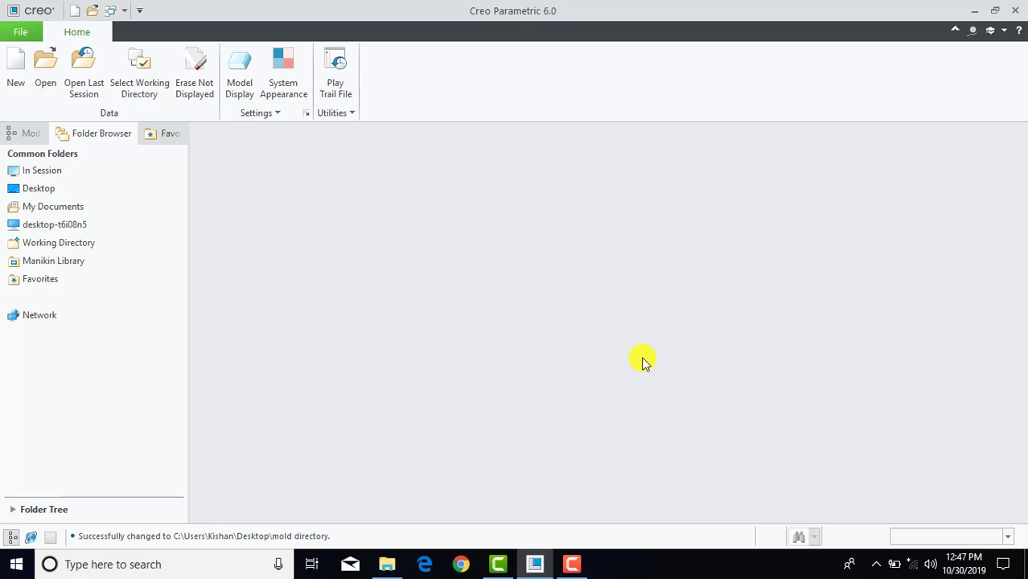
Step: Create a new solid part without the default template, using the solid_part_mmks template
{"action": "left_click", "coordinate": [19, 72]}
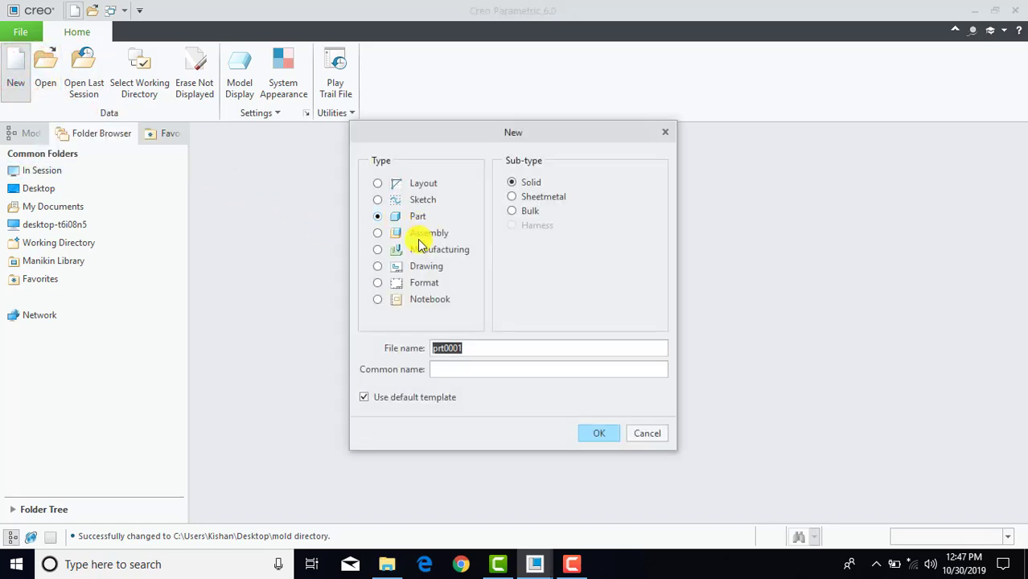
{"action": "left_click", "coordinate": [410, 397]}
{"action": "left_click", "coordinate": [589, 436]}
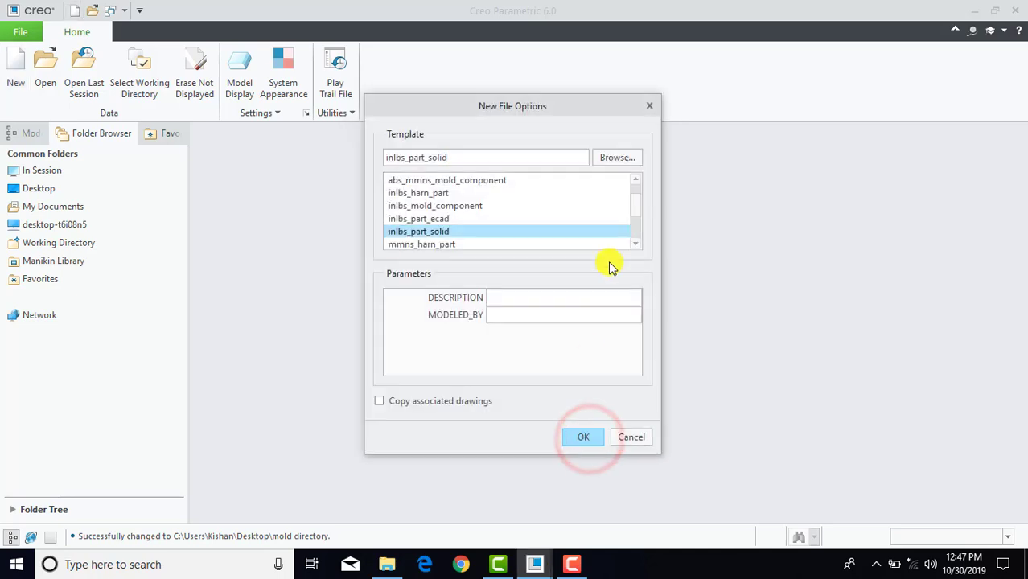
{"action": "left_click_drag", "start_coordinate": [635, 204], "coordinate": [635, 229]}
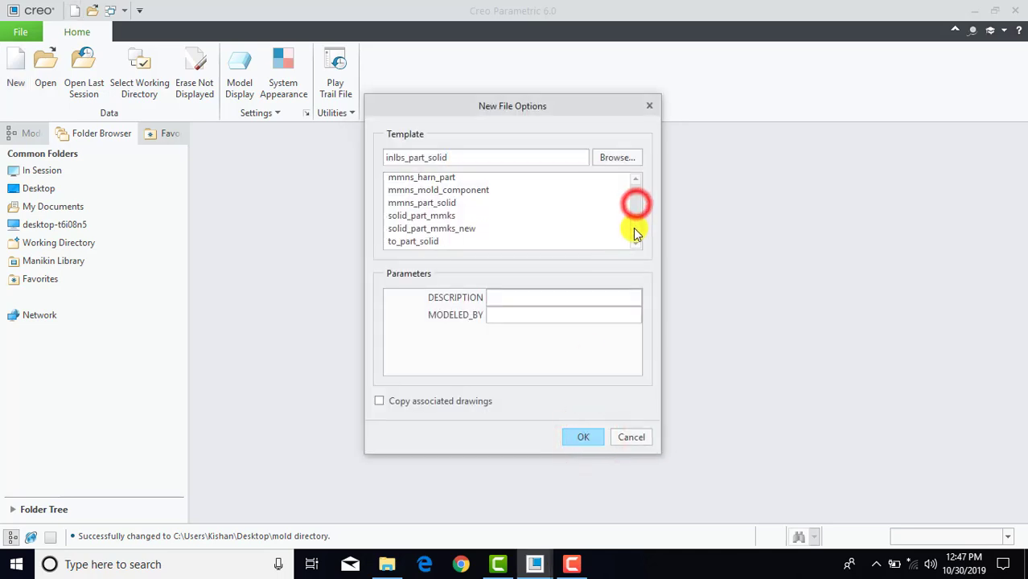
{"action": "left_click", "coordinate": [442, 218]}
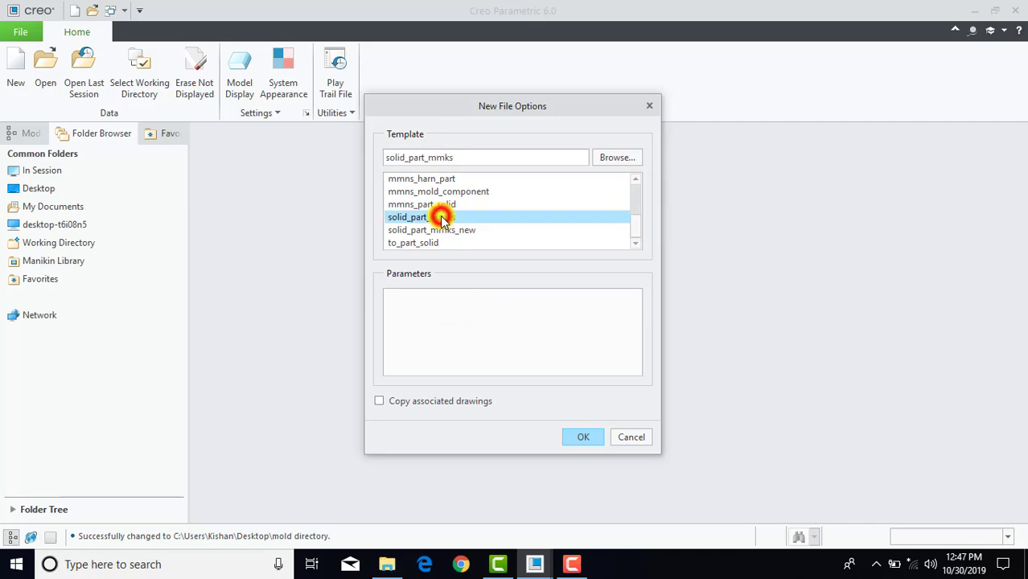
{"action": "left_click", "coordinate": [583, 435]}
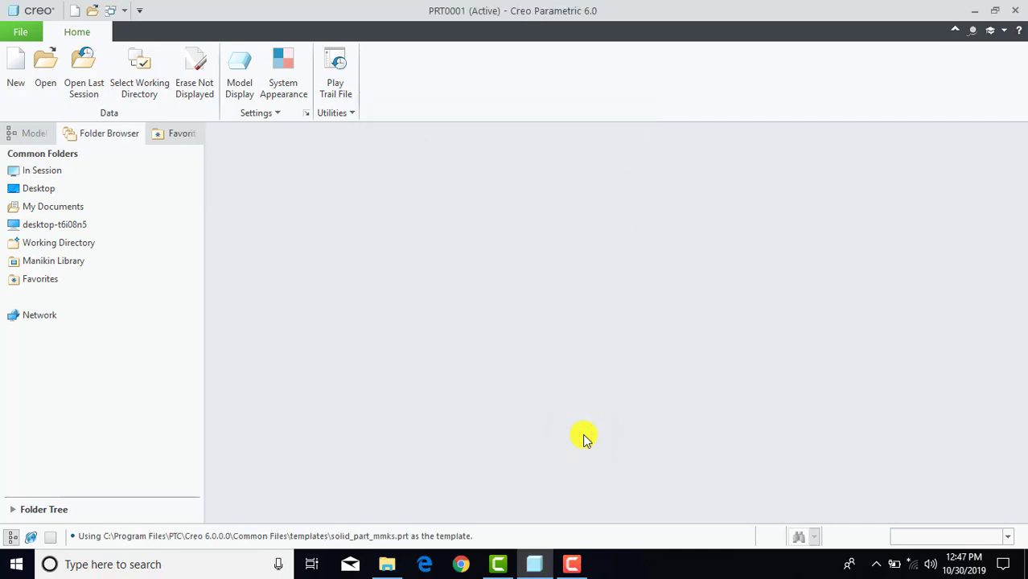
{"action": "left_click", "coordinate": [775, 252]}
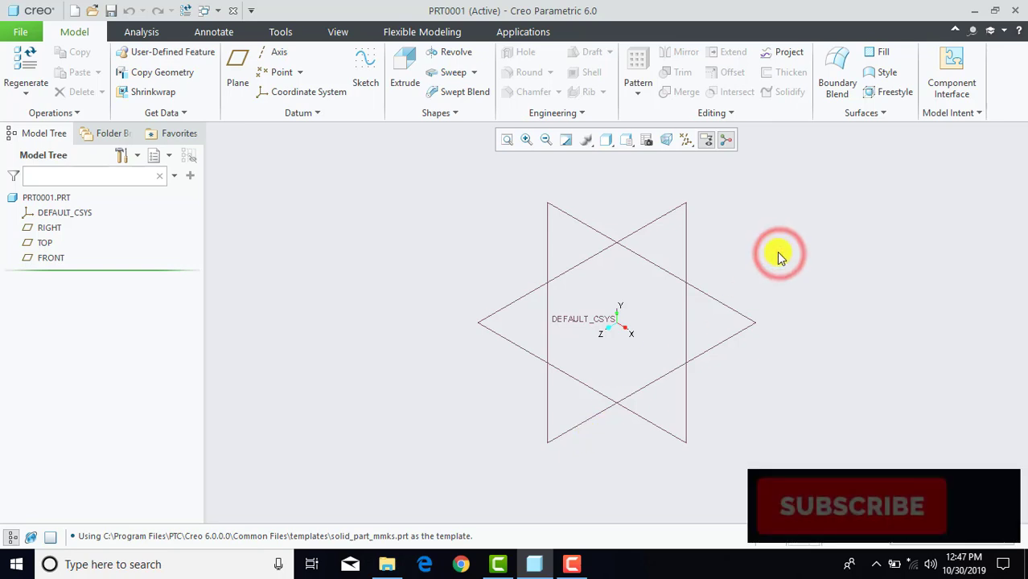
Step: Start a sketch on the TOP datum plane with RIGHT as the orientation reference and view it face-on
{"action": "left_click", "coordinate": [364, 66]}
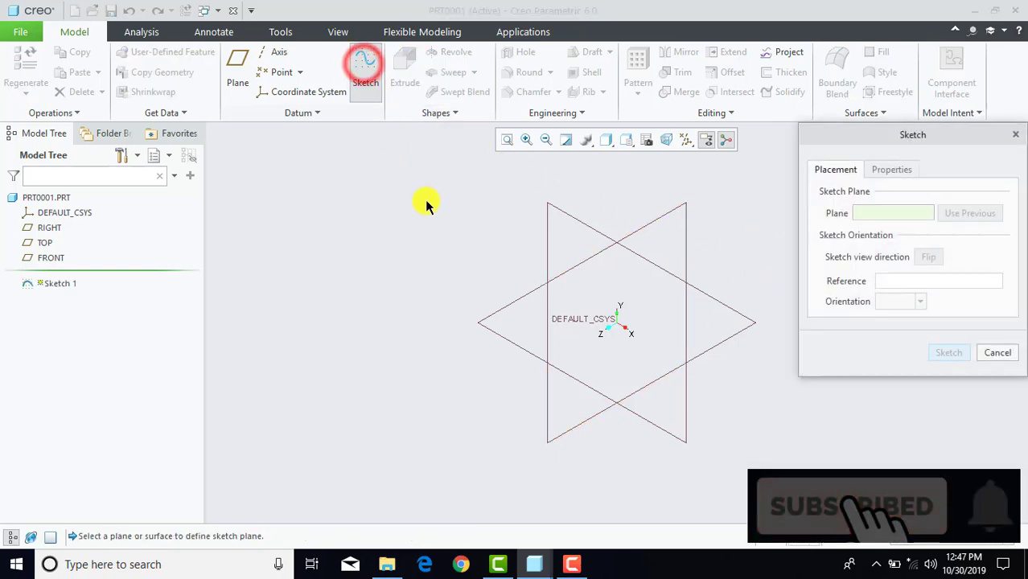
{"action": "left_click", "coordinate": [483, 322]}
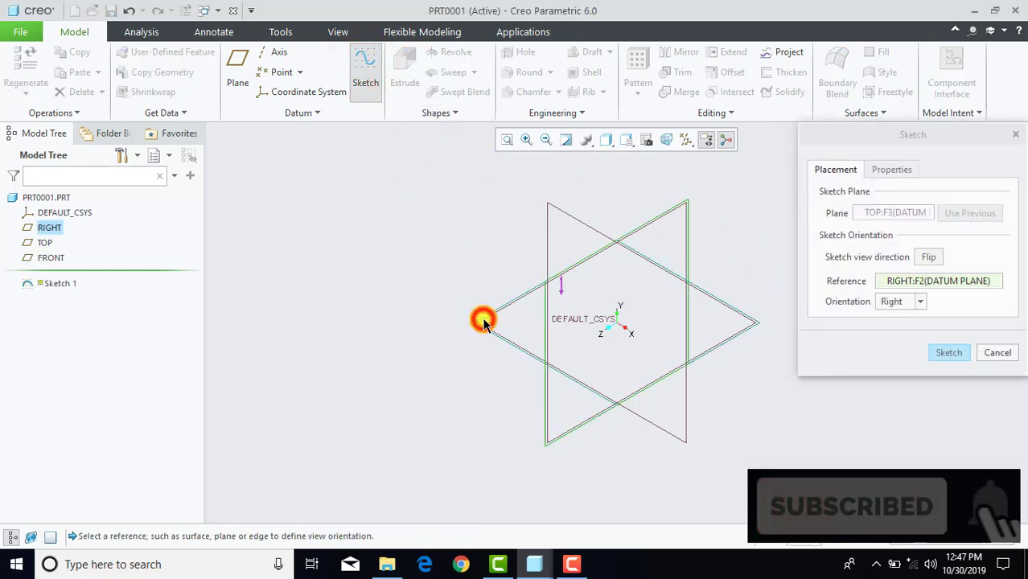
{"action": "left_click", "coordinate": [946, 354]}
{"action": "left_click", "coordinate": [643, 141]}
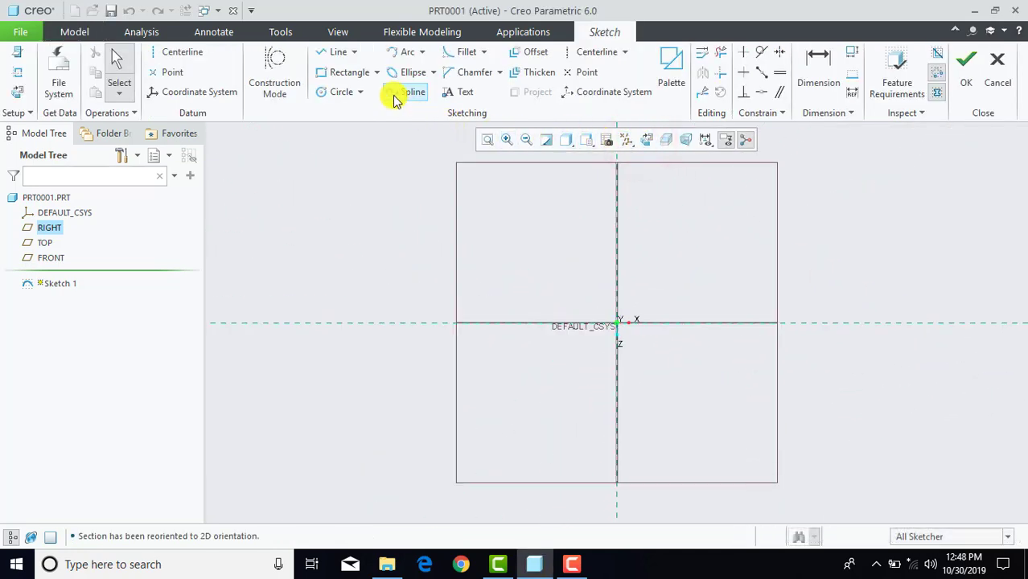
Step: Draw a center rectangle about 198 mm high, centered on the origin
{"action": "left_click", "coordinate": [377, 74]}
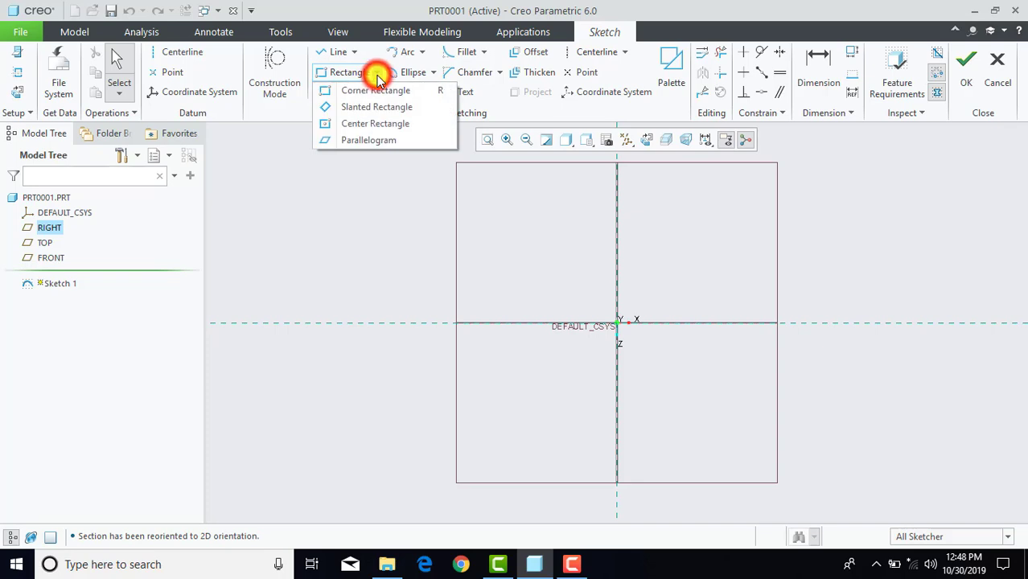
{"action": "left_click", "coordinate": [370, 121]}
{"action": "left_click", "coordinate": [617, 322]}
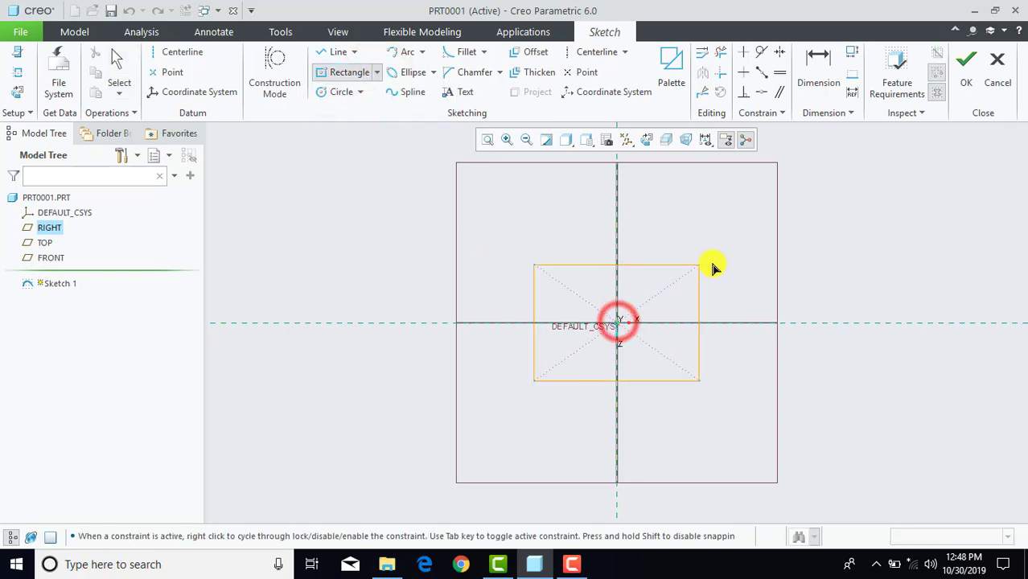
{"action": "left_click", "coordinate": [725, 264]}
{"action": "middle_click", "coordinate": [727, 257]}
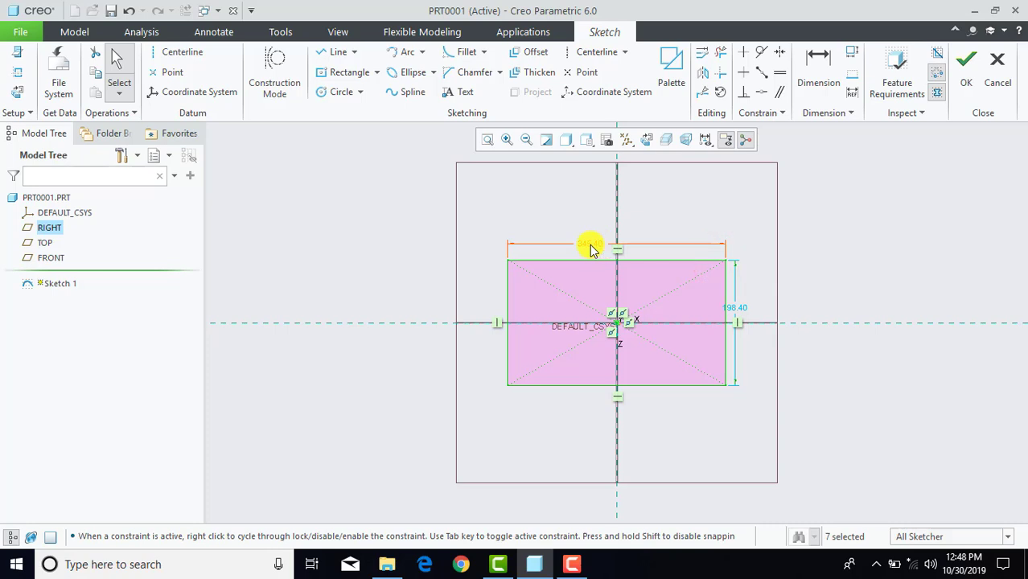
Step: Set the rectangle's width to 300 mm and its height to 200 mm
{"action": "double_click", "coordinate": [590, 246]}
{"action": "type", "text": "300"}
{"action": "key", "text": "Return"}
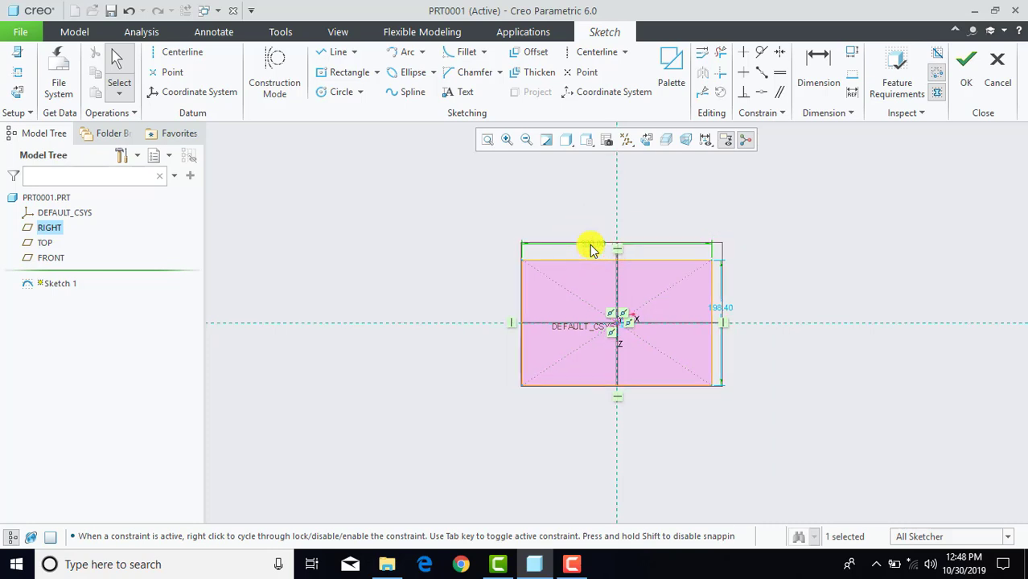
{"action": "double_click", "coordinate": [723, 305]}
{"action": "type", "text": "200"}
{"action": "key", "text": "Return"}
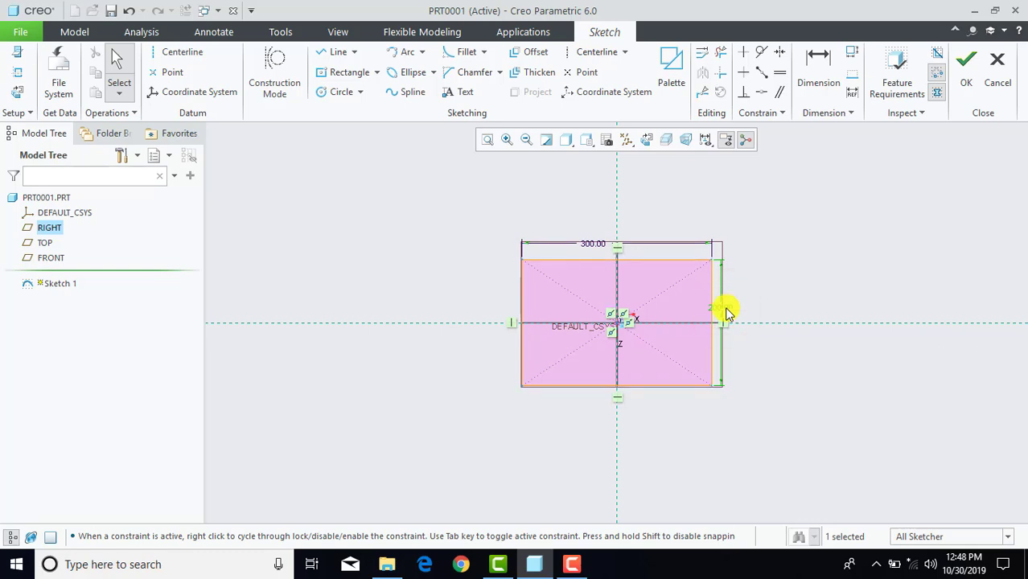
{"action": "scroll", "coordinate": [672, 298], "scroll_direction": "down", "scroll_amount": 1}
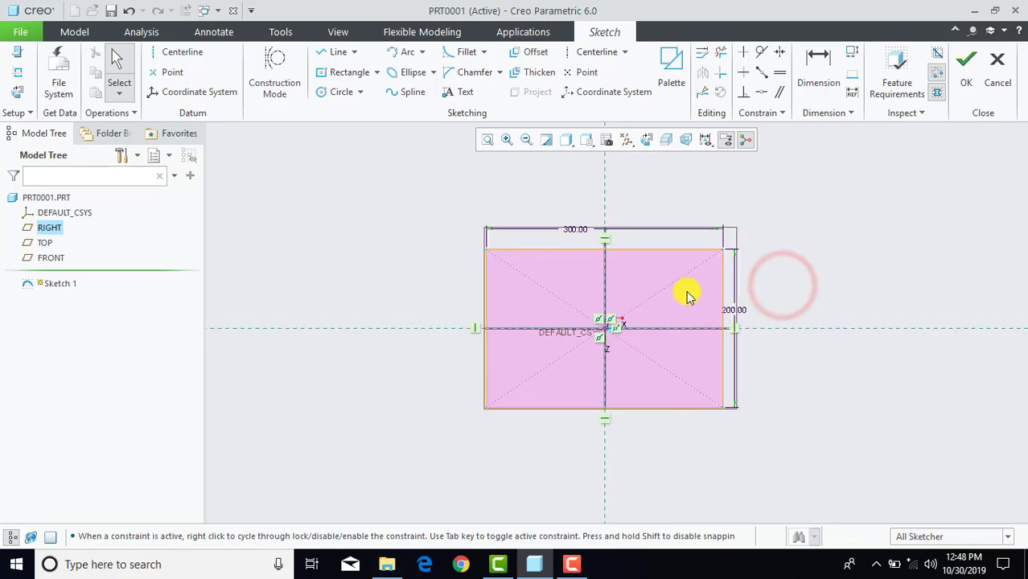
{"action": "scroll", "coordinate": [644, 285], "scroll_direction": "down", "scroll_amount": 1}
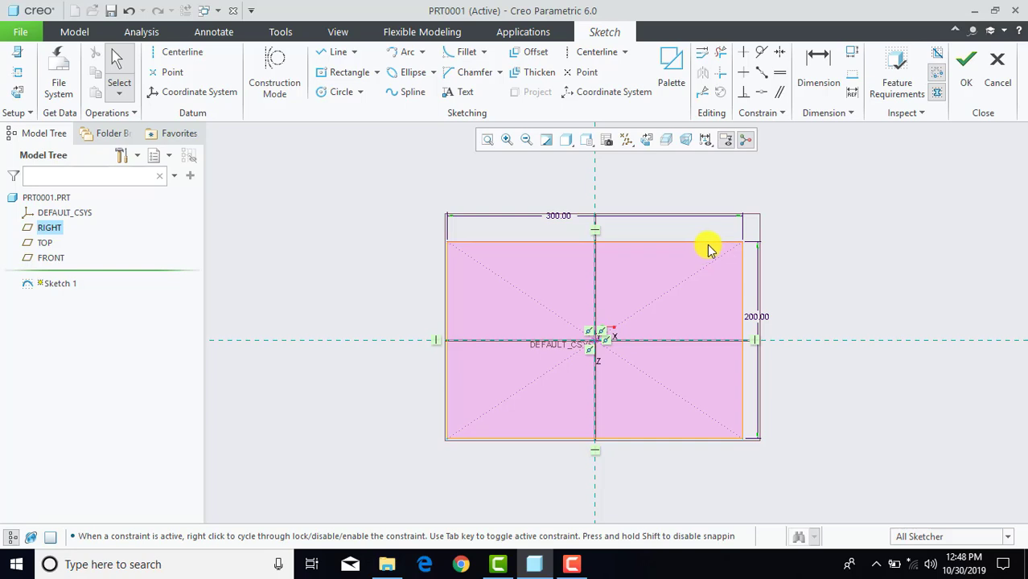
Step: Fillet all four corners of the rectangle with radii of about 19 to 27 mm
{"action": "left_click", "coordinate": [462, 51]}
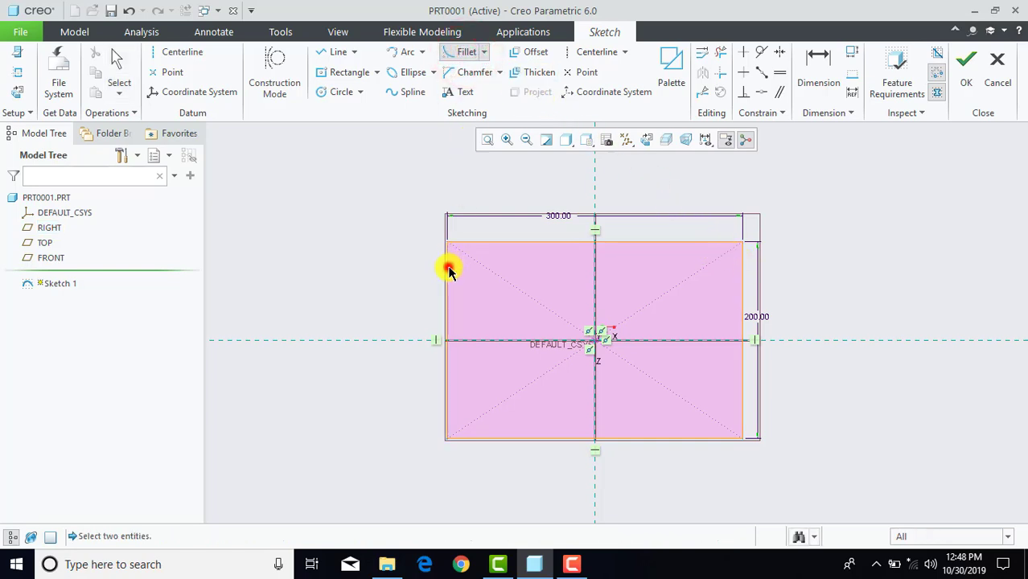
{"action": "left_click", "coordinate": [466, 241]}
{"action": "left_click", "coordinate": [708, 242]}
{"action": "left_click", "coordinate": [740, 269]}
{"action": "left_click", "coordinate": [743, 413]}
{"action": "left_click", "coordinate": [714, 439]}
{"action": "left_click", "coordinate": [488, 440]}
{"action": "left_click", "coordinate": [447, 420]}
{"action": "middle_click", "coordinate": [442, 420]}
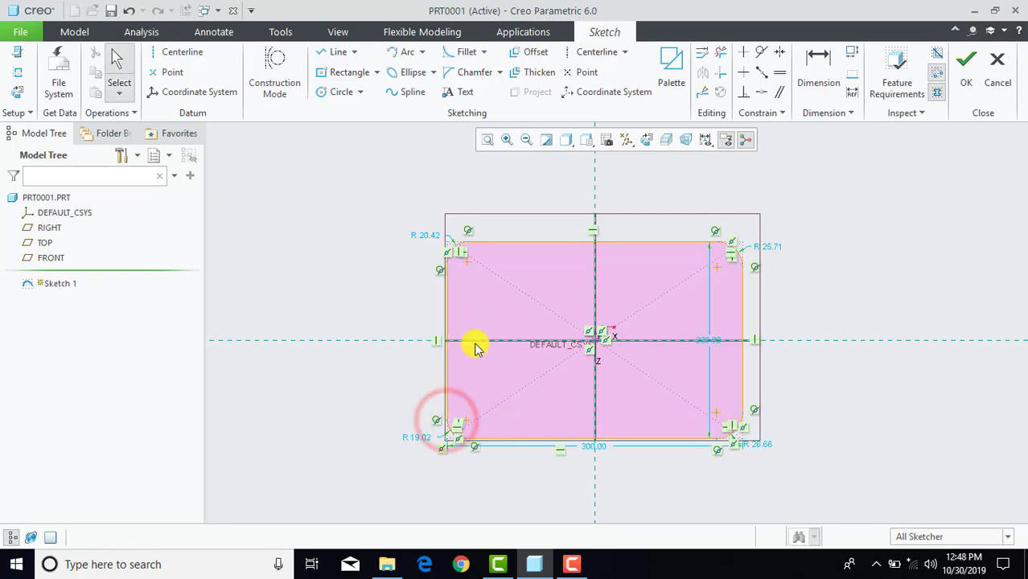
Step: Set all four corner fillet radii to 20 mm and finish the sketch
{"action": "double_click", "coordinate": [434, 238]}
{"action": "type", "text": "20"}
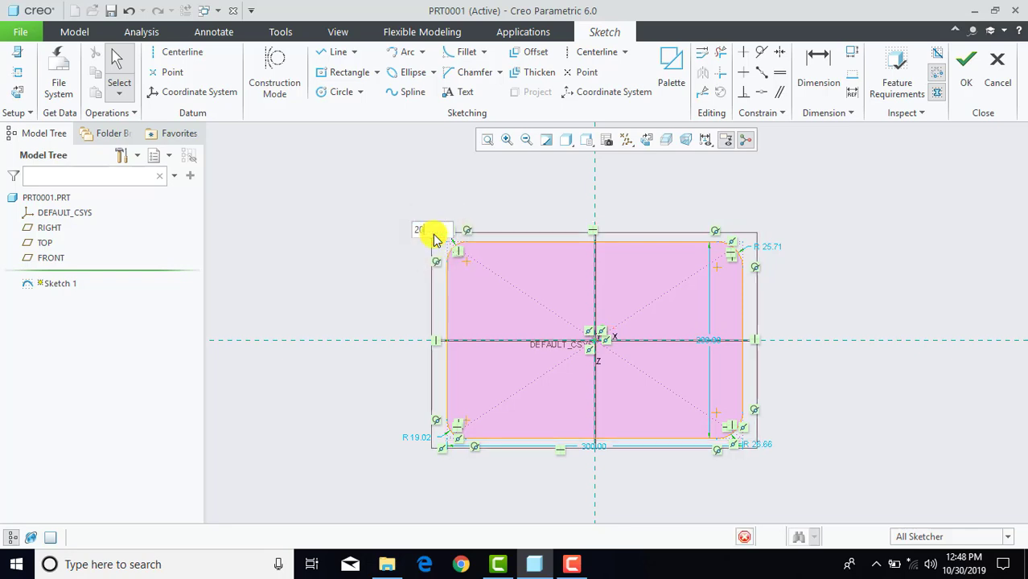
{"action": "double_click", "coordinate": [764, 243]}
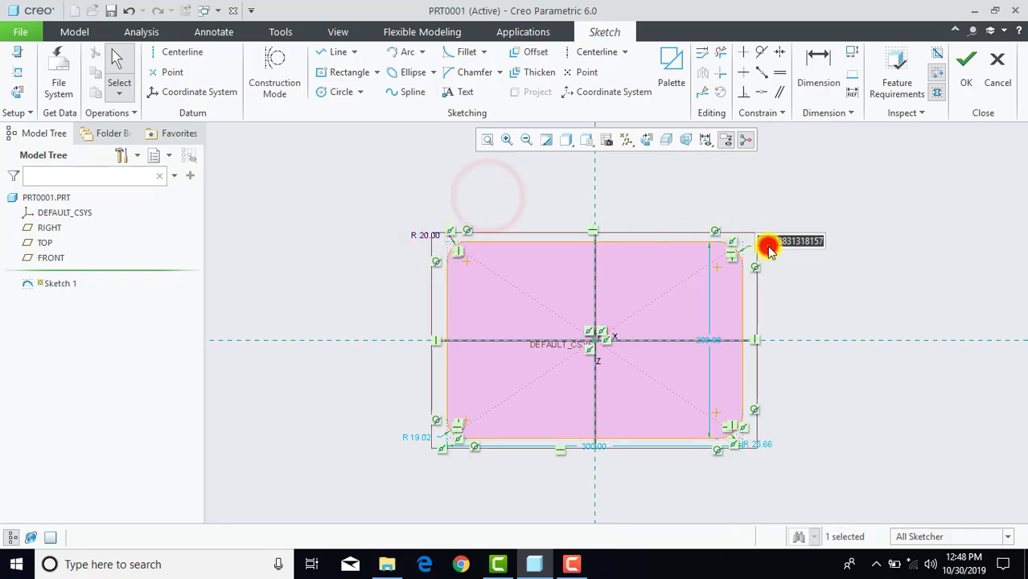
{"action": "key", "text": "Return"}
{"action": "left_click", "coordinate": [786, 291]}
{"action": "double_click", "coordinate": [765, 450]}
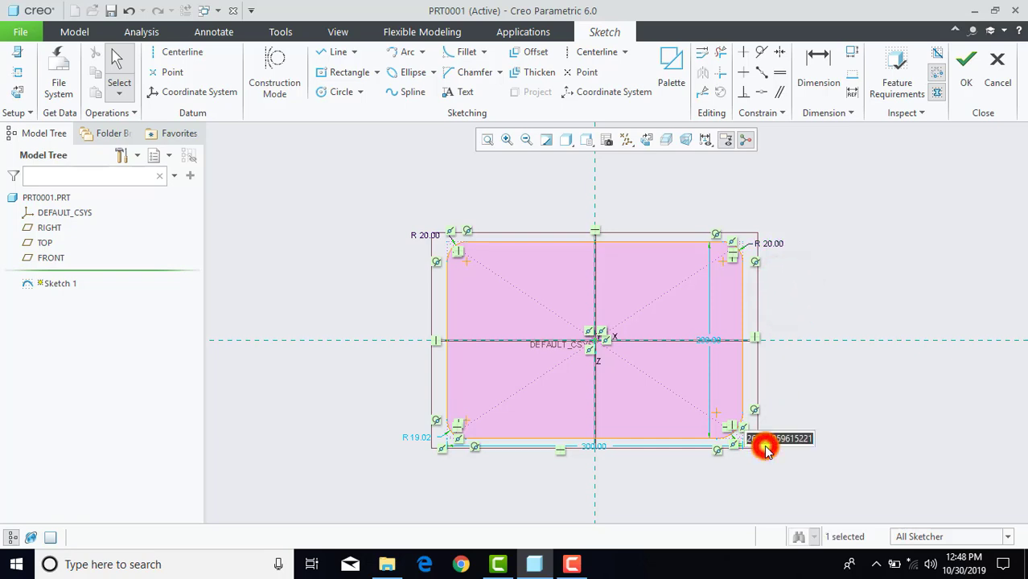
{"action": "left_click", "coordinate": [419, 438]}
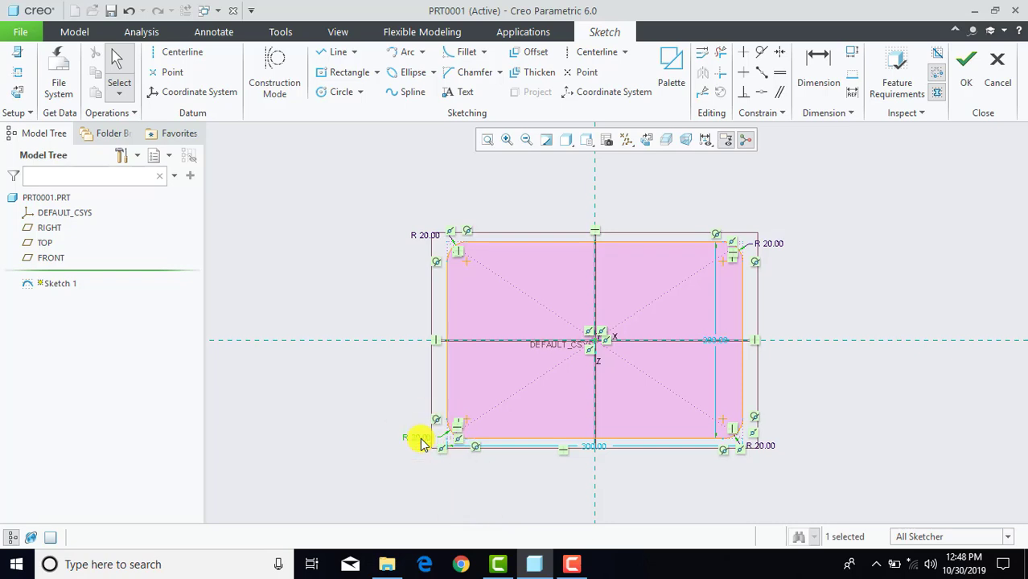
{"action": "left_click", "coordinate": [852, 252]}
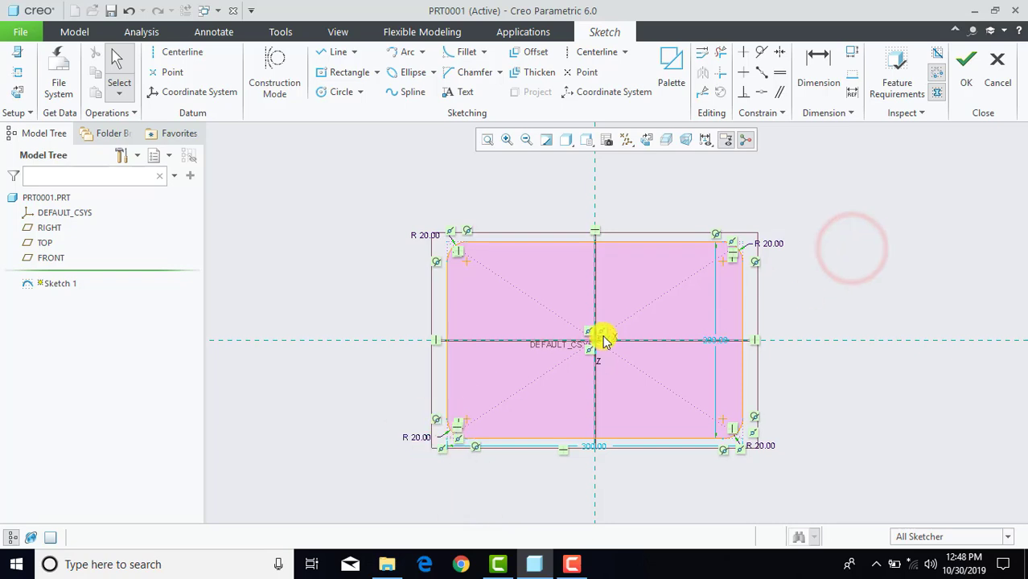
{"action": "scroll", "coordinate": [601, 339], "scroll_direction": "up", "scroll_amount": 1}
{"action": "left_click", "coordinate": [967, 79]}
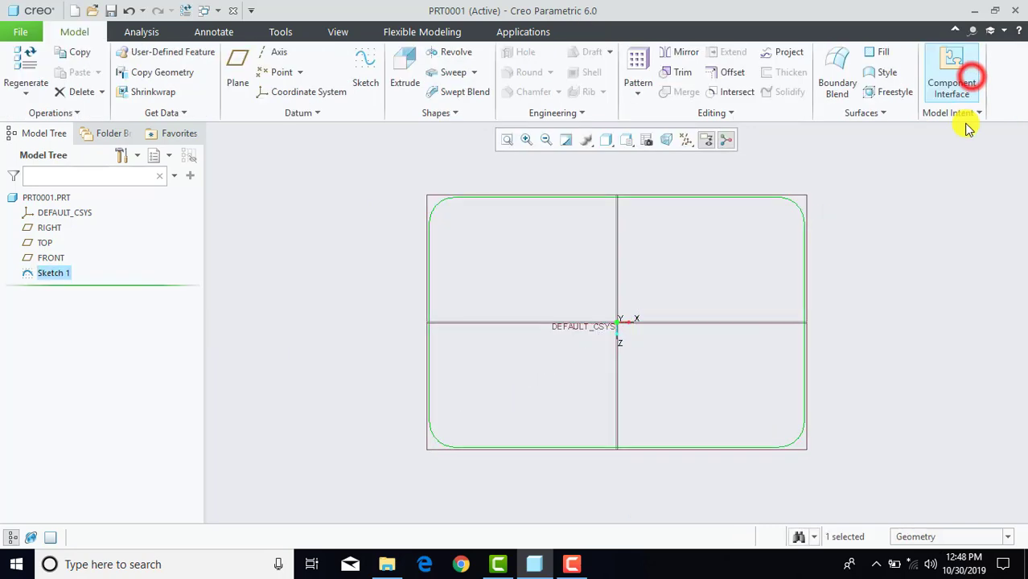
Step: Extrude the rounded rectangle sketch as a solid with a depth of 50 mm
{"action": "left_click", "coordinate": [407, 70]}
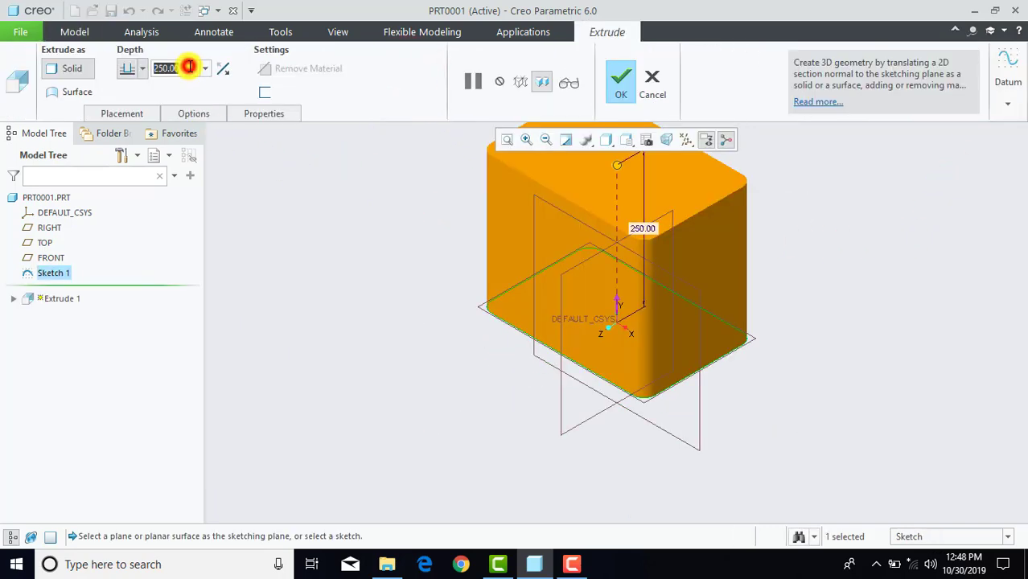
{"action": "type", "text": "50"}
{"action": "key", "text": "Return"}
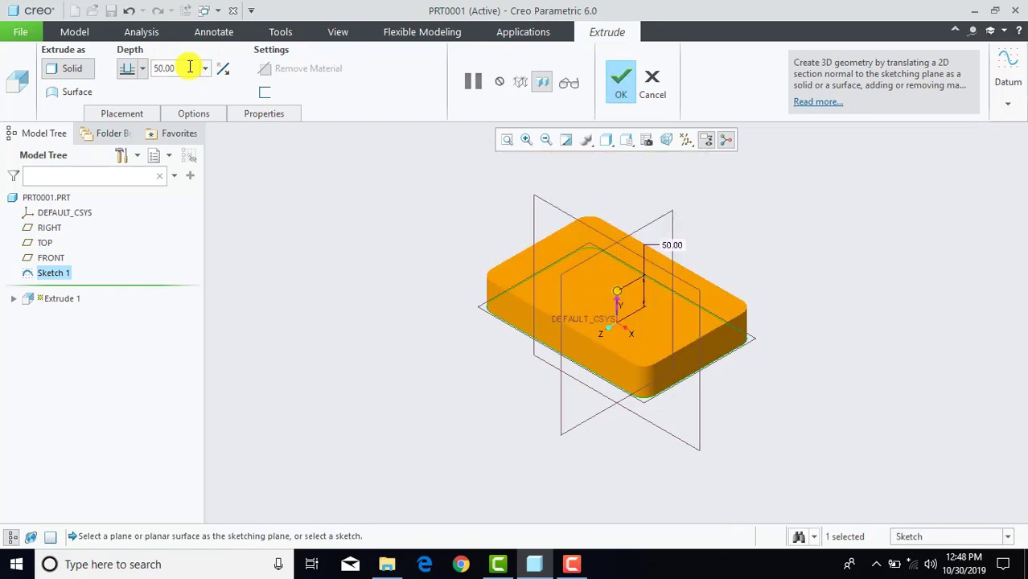
{"action": "left_click", "coordinate": [617, 82]}
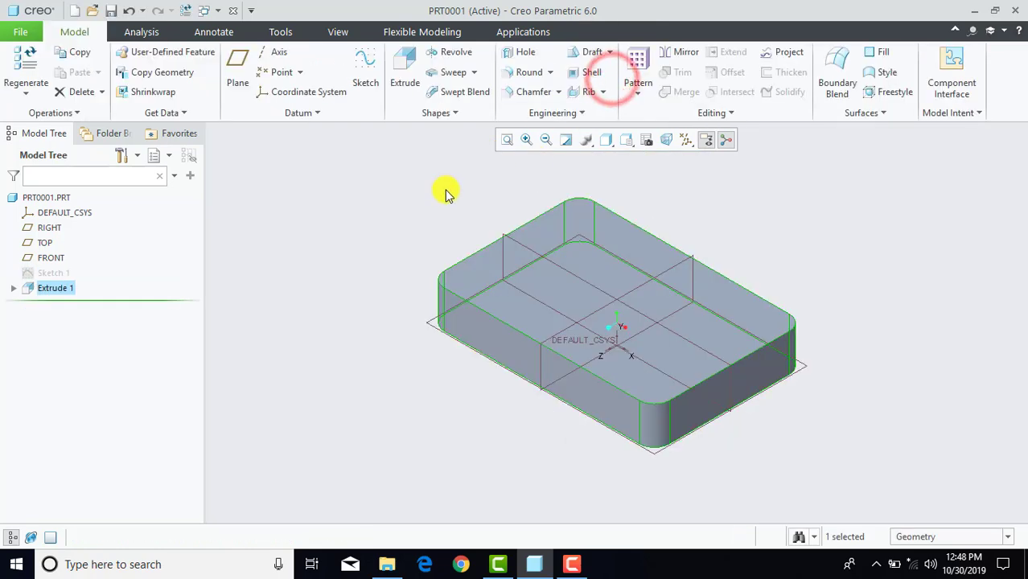
Step: Set the model's display style to Shading With Edges
{"action": "left_click", "coordinate": [607, 139]}
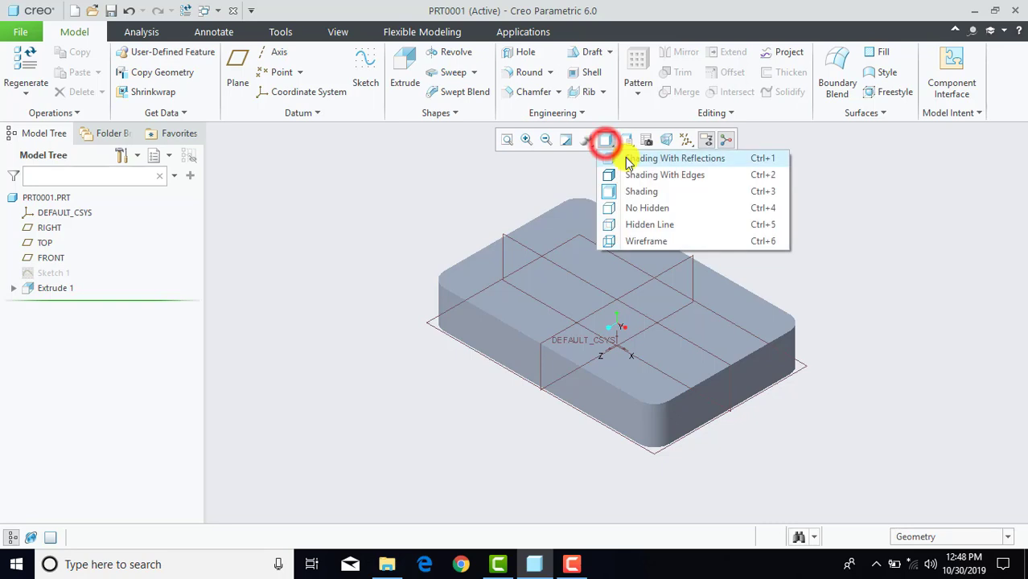
{"action": "left_click", "coordinate": [636, 175]}
{"action": "left_click", "coordinate": [810, 228]}
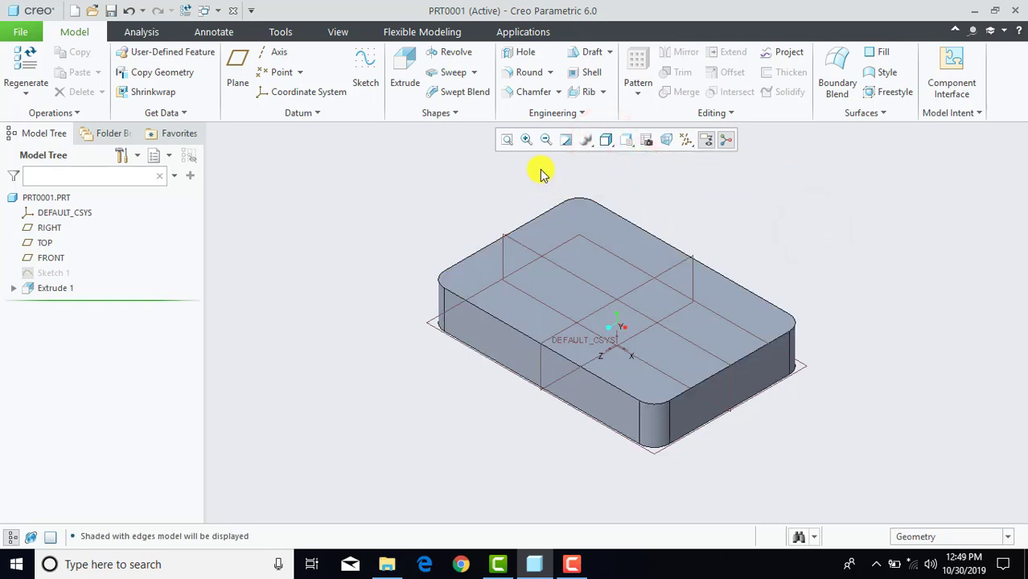
Step: Round the edge loop around the block's upper face with a 10 mm radius
{"action": "left_click", "coordinate": [523, 74]}
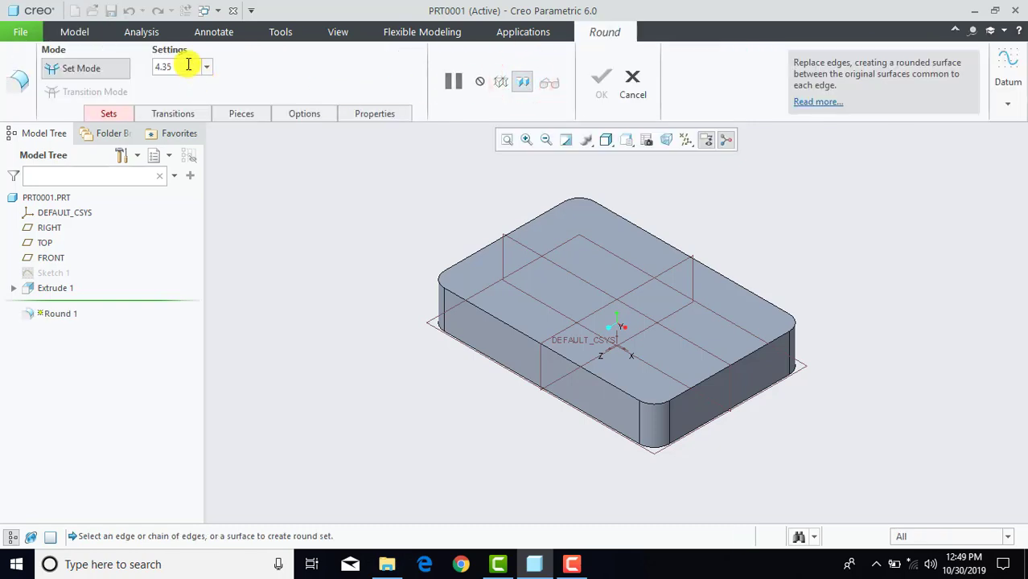
{"action": "type", "text": "10"}
{"action": "key", "text": "Return"}
{"action": "left_click", "coordinate": [528, 225]}
{"action": "left_click", "coordinate": [603, 87]}
{"action": "left_click", "coordinate": [695, 199]}
Step: Shell the block to a 4 mm wall thickness, removing its flat bottom face
{"action": "mouse_move", "coordinate": [480, 461]}
{"action": "middle_mouse_down"}
{"action": "mouse_move", "coordinate": [487, 394]}
{"action": "mouse_move", "coordinate": [482, 443]}
{"action": "mouse_move", "coordinate": [533, 385]}
{"action": "middle_mouse_up"}
{"action": "left_click", "coordinate": [591, 77]}
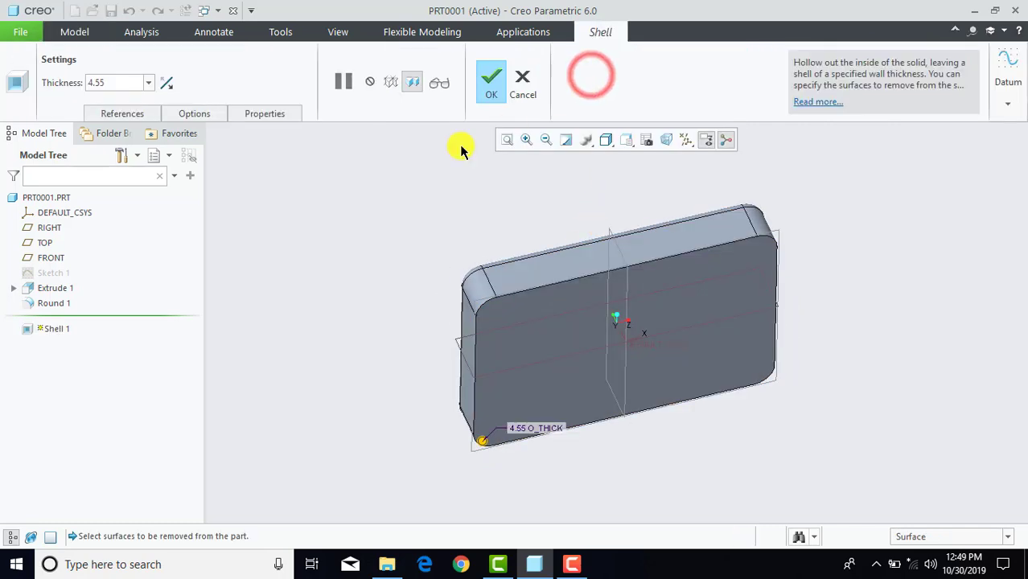
{"action": "type", "text": "4"}
{"action": "key", "text": "Return"}
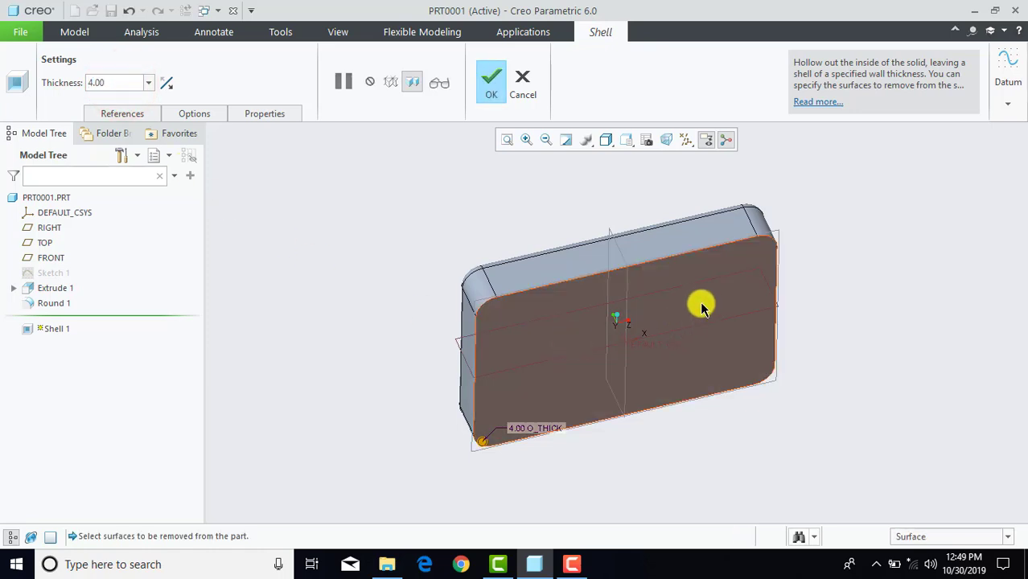
{"action": "left_click", "coordinate": [700, 307]}
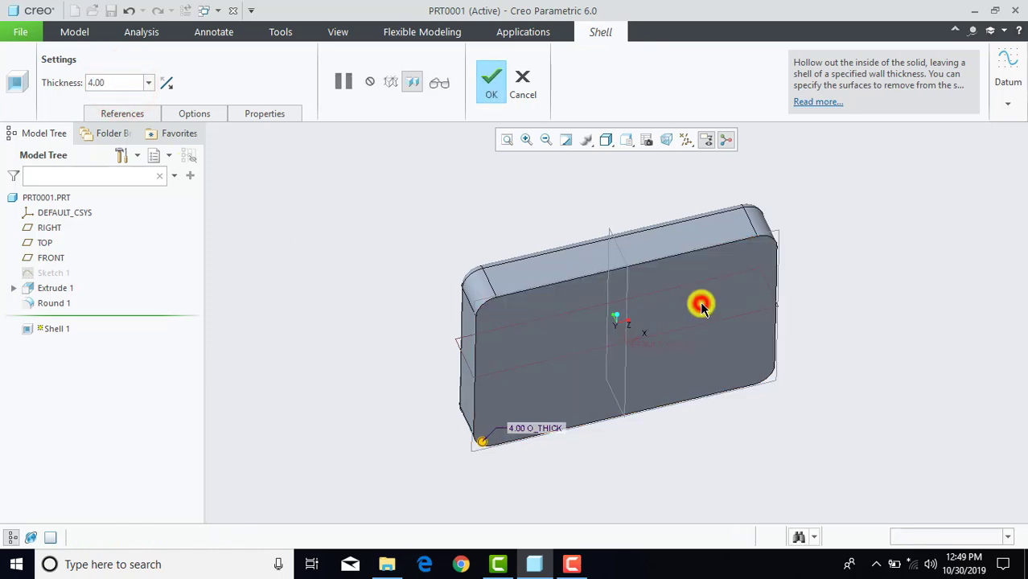
{"action": "left_click", "coordinate": [486, 89]}
{"action": "left_click", "coordinate": [500, 183]}
{"action": "middle_click_drag", "start_coordinate": [879, 282], "coordinate": [1005, 310]}
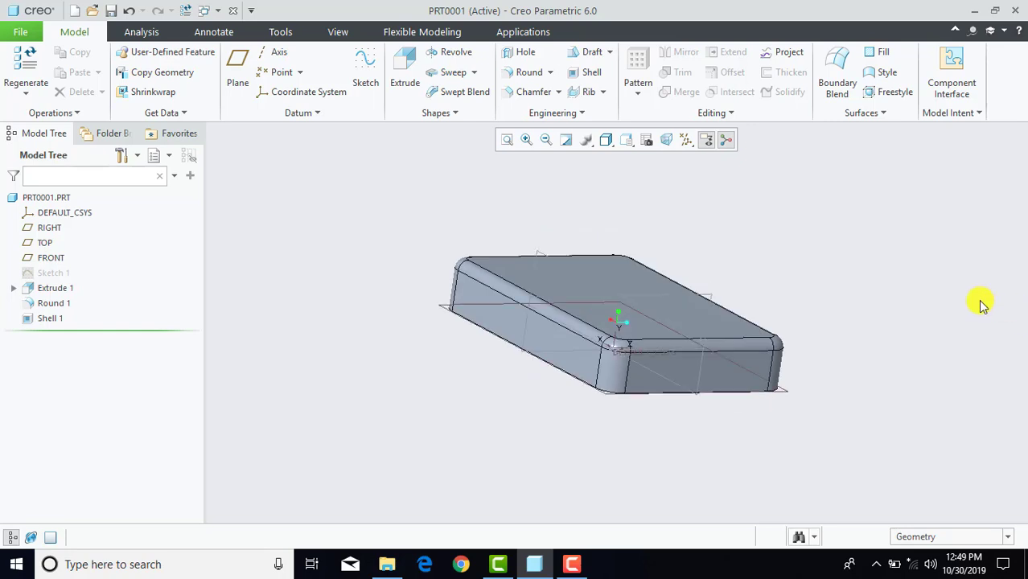
Step: Apply the dark red appearance from My Appearances to the whole part
{"action": "left_click", "coordinate": [25, 199]}
{"action": "left_click", "coordinate": [335, 32]}
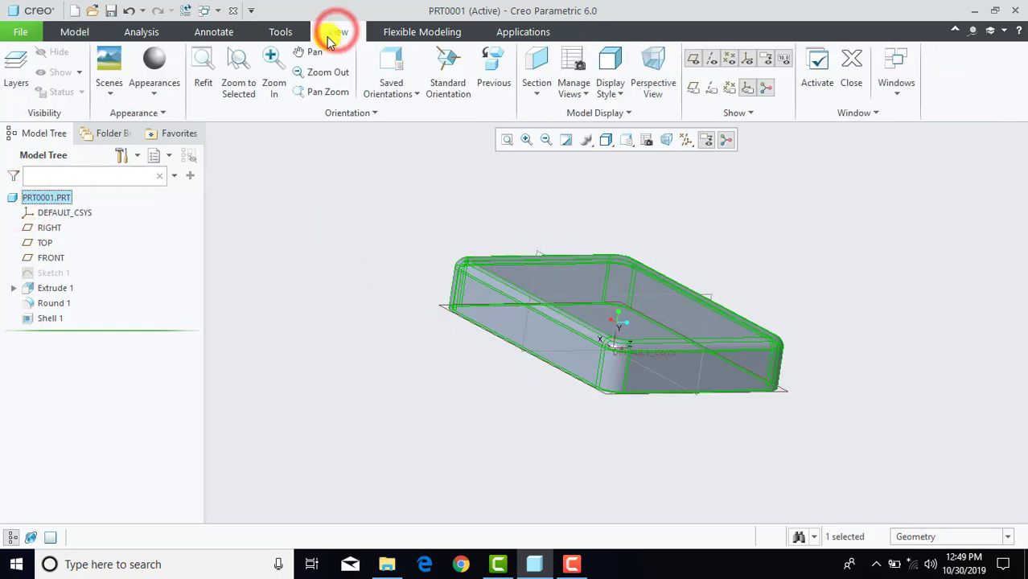
{"action": "left_click", "coordinate": [148, 89]}
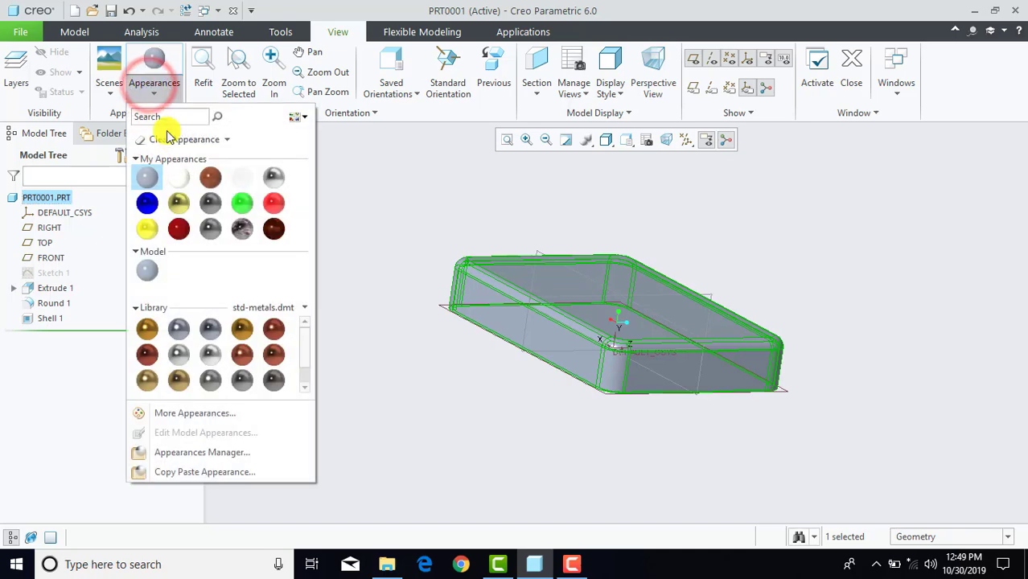
{"action": "left_click", "coordinate": [178, 229]}
{"action": "mouse_move", "coordinate": [441, 237]}
{"action": "middle_mouse_down"}
{"action": "mouse_move", "coordinate": [434, 264]}
{"action": "mouse_move", "coordinate": [408, 254]}
{"action": "mouse_move", "coordinate": [456, 236]}
{"action": "mouse_move", "coordinate": [438, 252]}
{"action": "middle_mouse_up"}
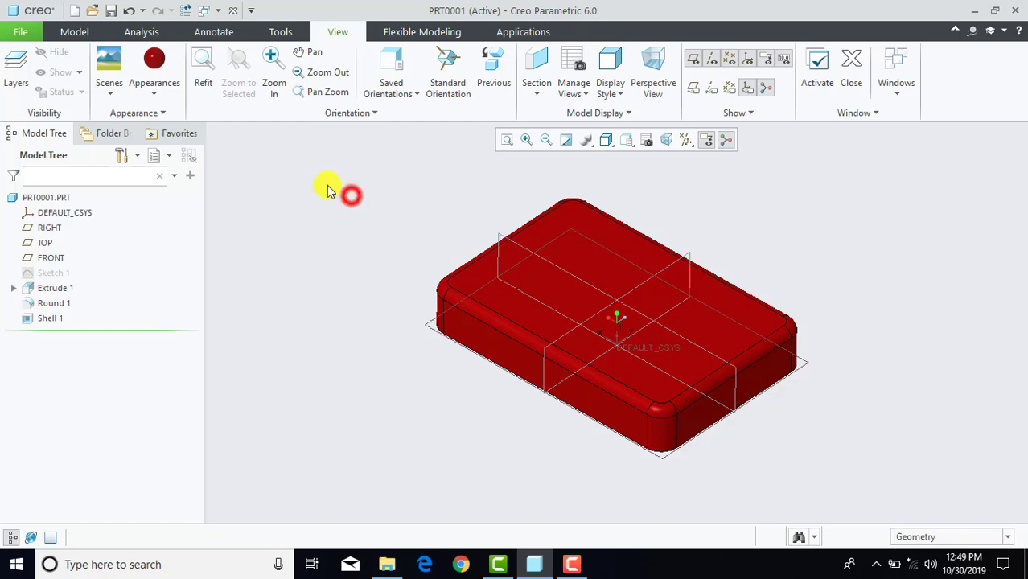
Step: Save a copy of the part as pattern in the mold folder
{"action": "left_click", "coordinate": [20, 33]}
{"action": "left_click", "coordinate": [36, 140]}
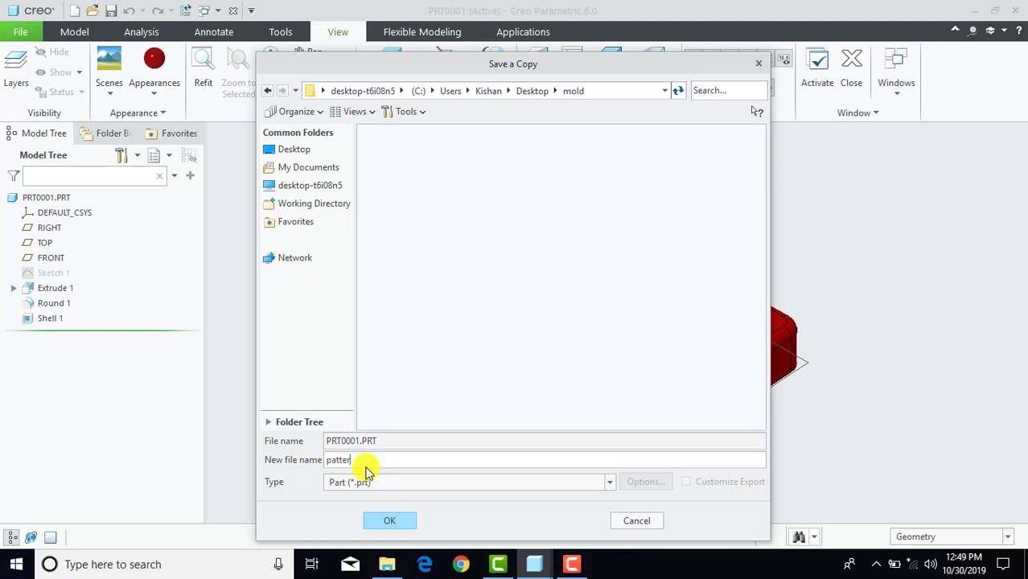
{"action": "left_click", "coordinate": [374, 521]}
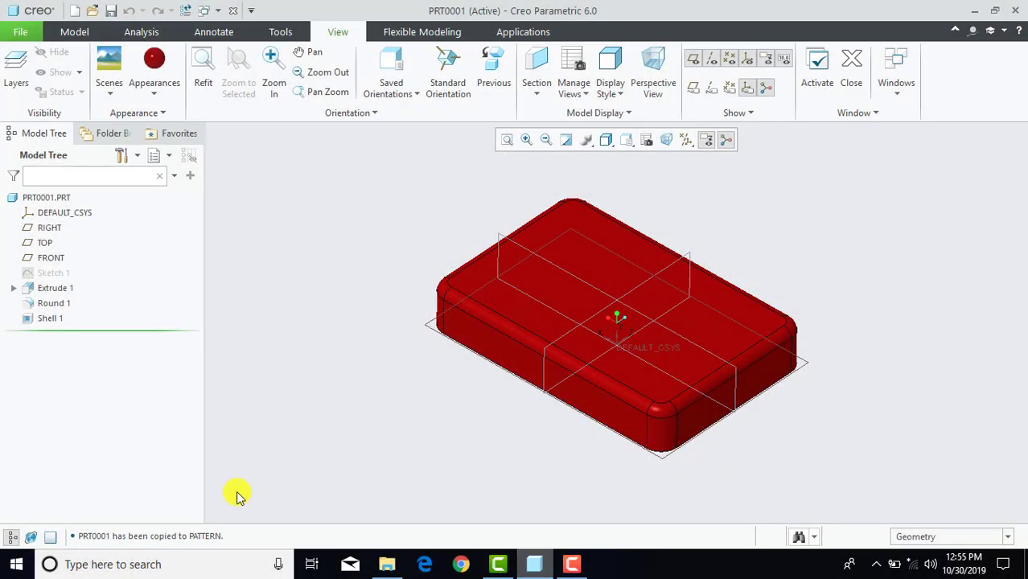
Step: Create a Manufacturing file of sub-type Mold cavity from the mmns_mfg_mold template instead of the default one, and maximize its window
{"action": "left_click", "coordinate": [31, 33]}
{"action": "left_click", "coordinate": [41, 62]}
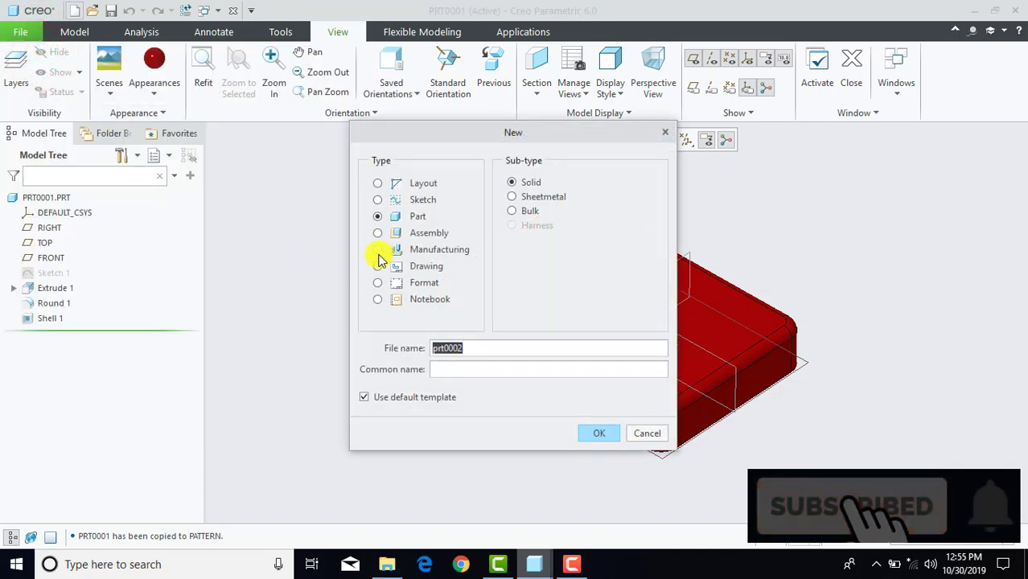
{"action": "left_click", "coordinate": [378, 253]}
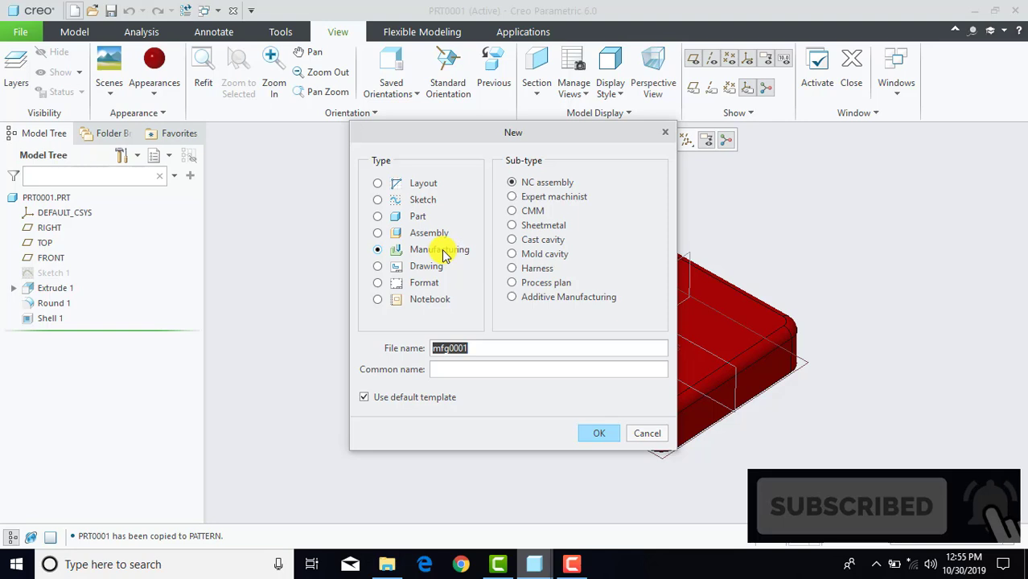
{"action": "left_click", "coordinate": [511, 254]}
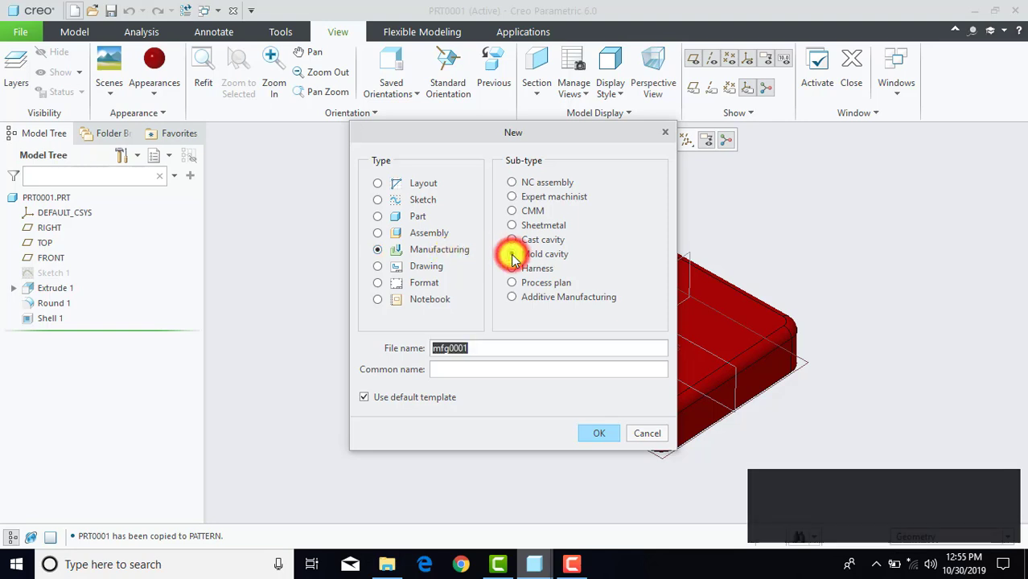
{"action": "left_click", "coordinate": [411, 399]}
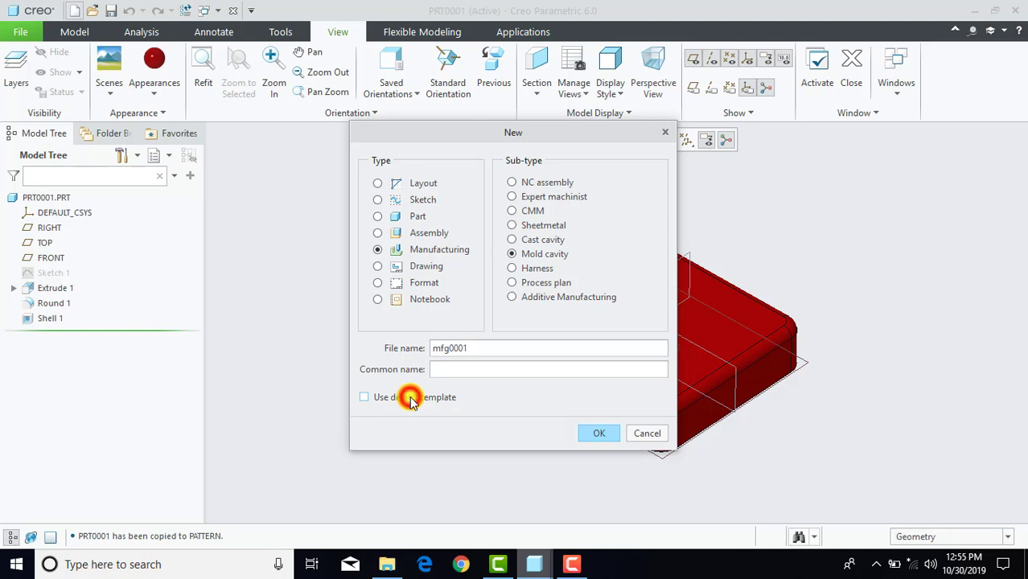
{"action": "left_click", "coordinate": [599, 436]}
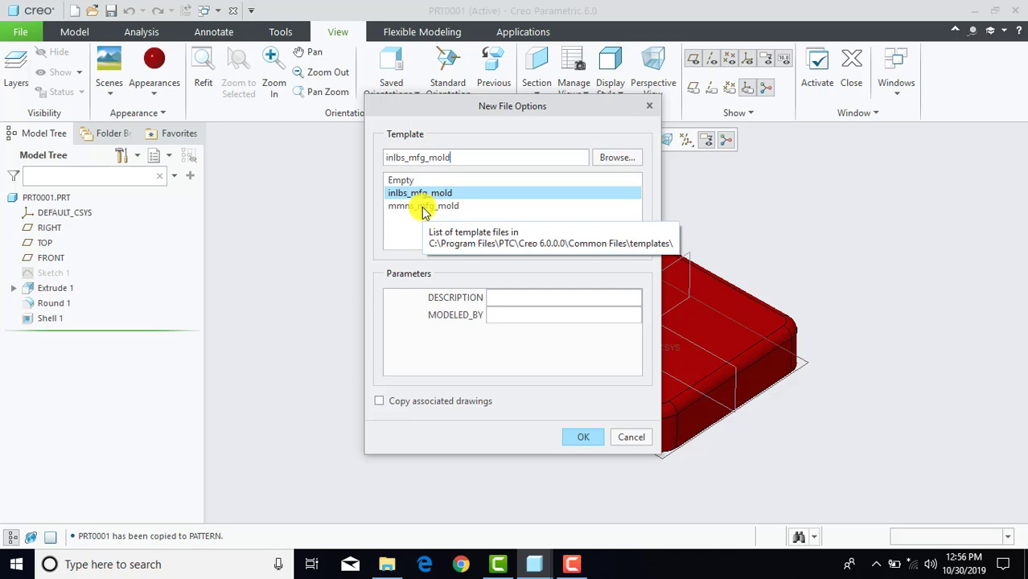
{"action": "left_click", "coordinate": [424, 207]}
{"action": "left_click", "coordinate": [571, 435]}
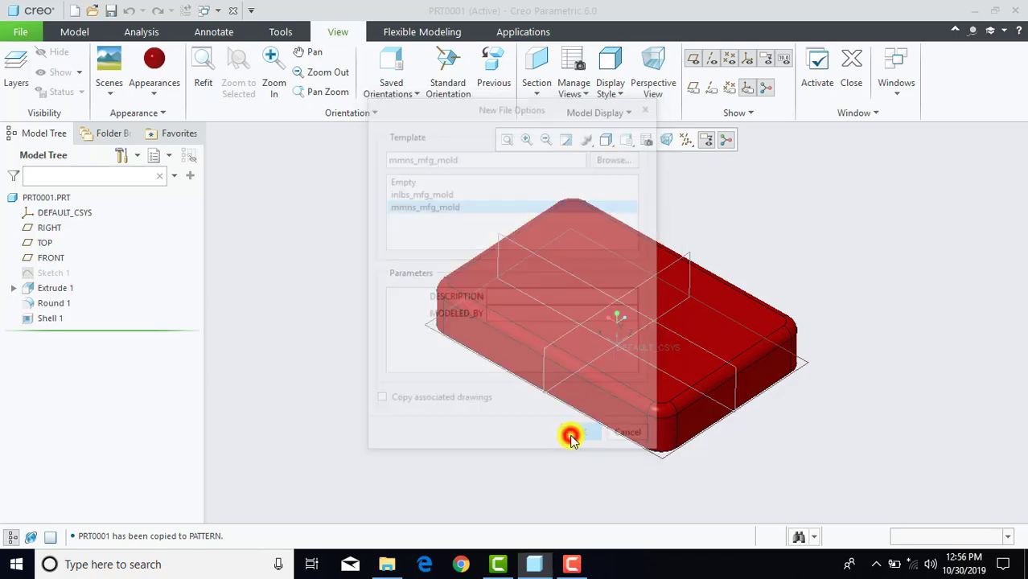
{"action": "left_click", "coordinate": [873, 170]}
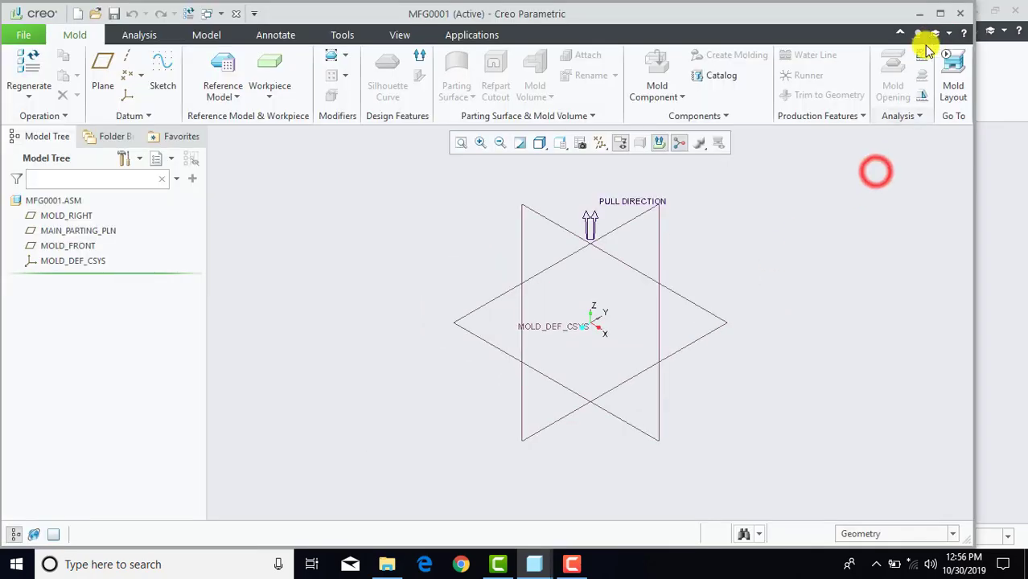
{"action": "left_click", "coordinate": [942, 19]}
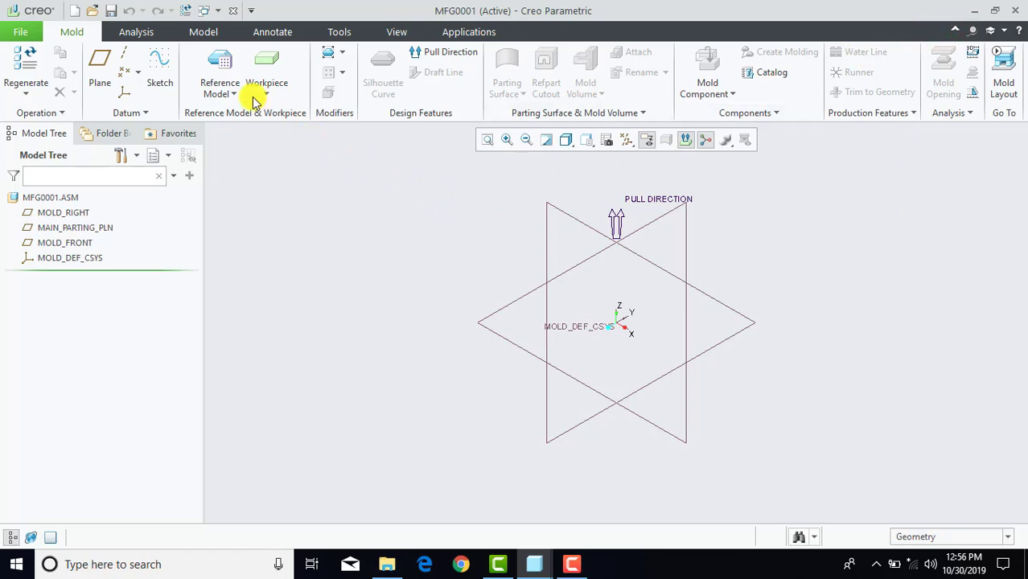
Step: Place pattern.prt as the reference model using the Same model type and a Single layout at MOLD_DEF_CSYS
{"action": "left_click", "coordinate": [223, 71]}
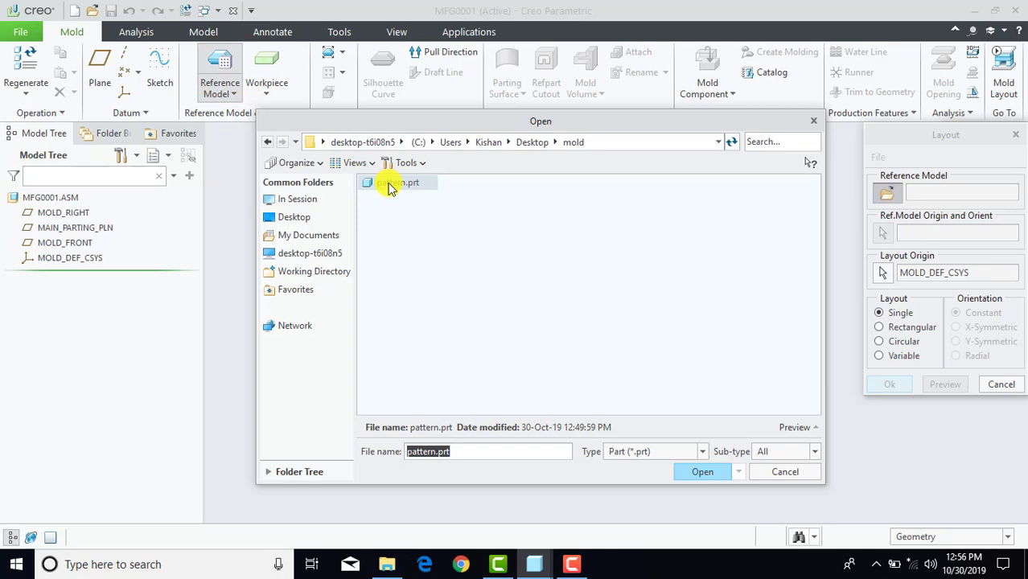
{"action": "left_click", "coordinate": [703, 472]}
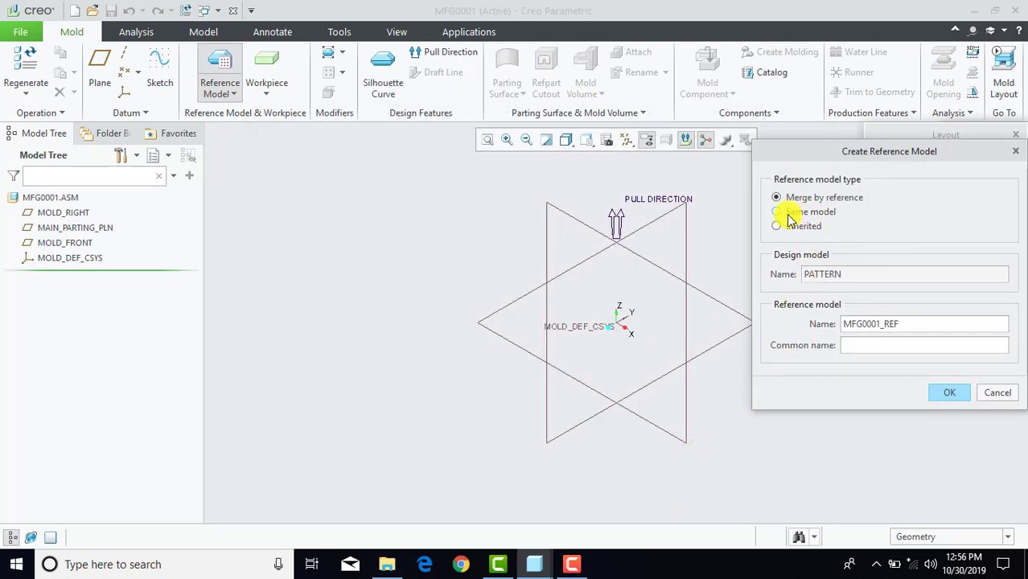
{"action": "left_click", "coordinate": [776, 212]}
{"action": "left_click", "coordinate": [941, 391]}
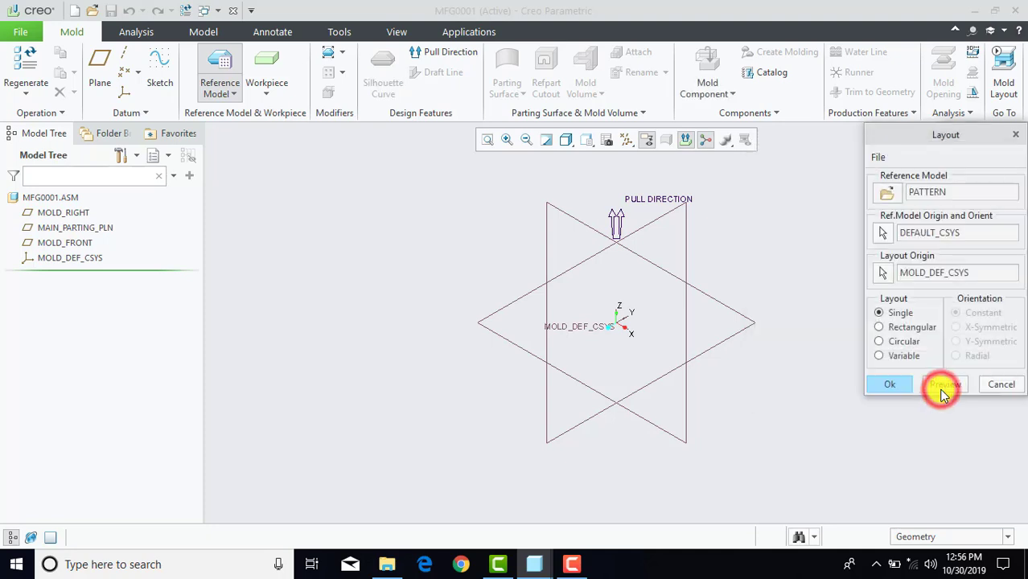
{"action": "left_click", "coordinate": [875, 384]}
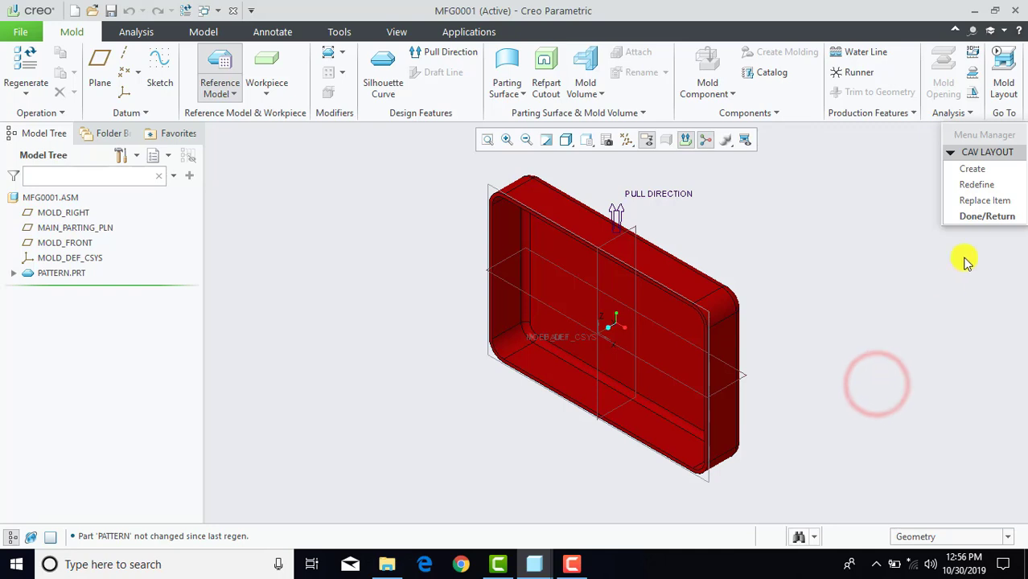
{"action": "left_click", "coordinate": [981, 217]}
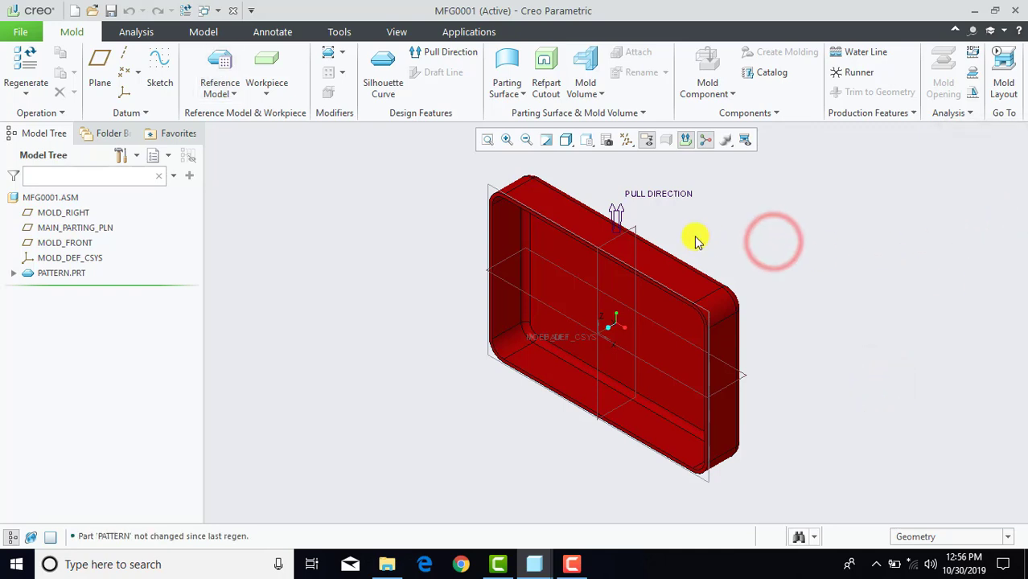
Step: Set the mold's pull direction by referencing the pattern's large closed outer face
{"action": "scroll", "coordinate": [648, 223], "scroll_direction": "down", "scroll_amount": 3}
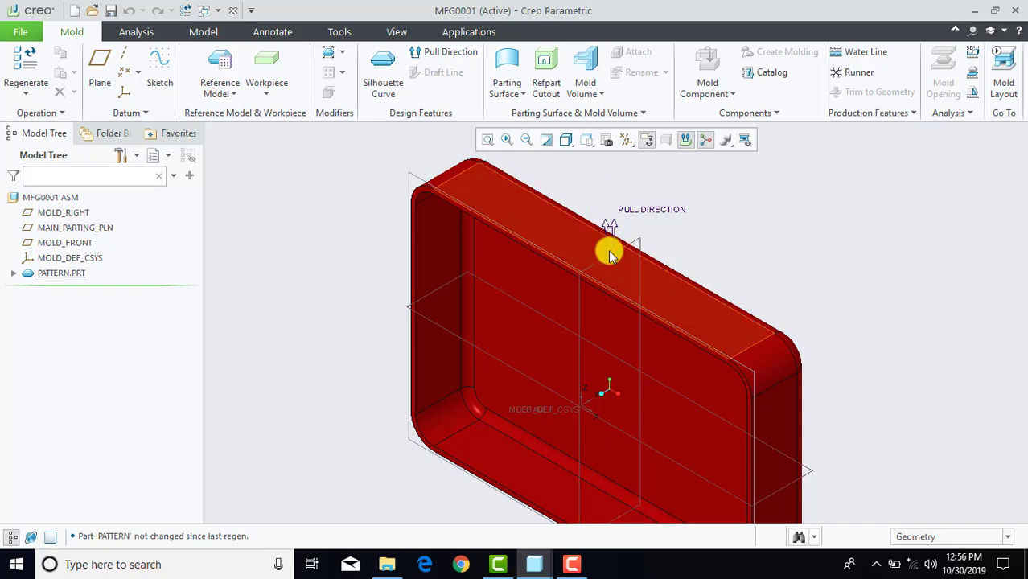
{"action": "scroll", "coordinate": [617, 257], "scroll_direction": "up", "scroll_amount": 2}
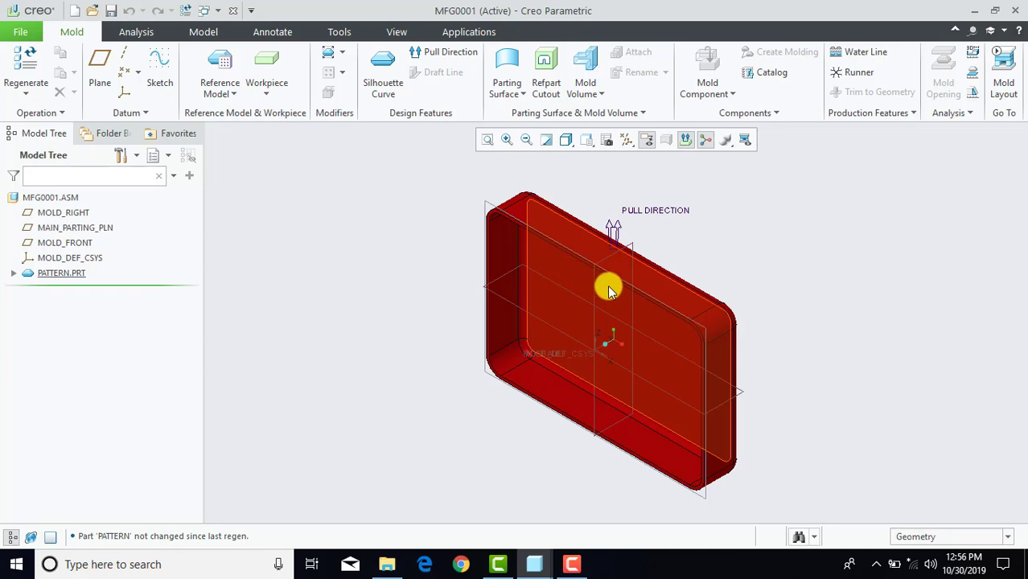
{"action": "middle_click_drag", "start_coordinate": [815, 298], "coordinate": [778, 301]}
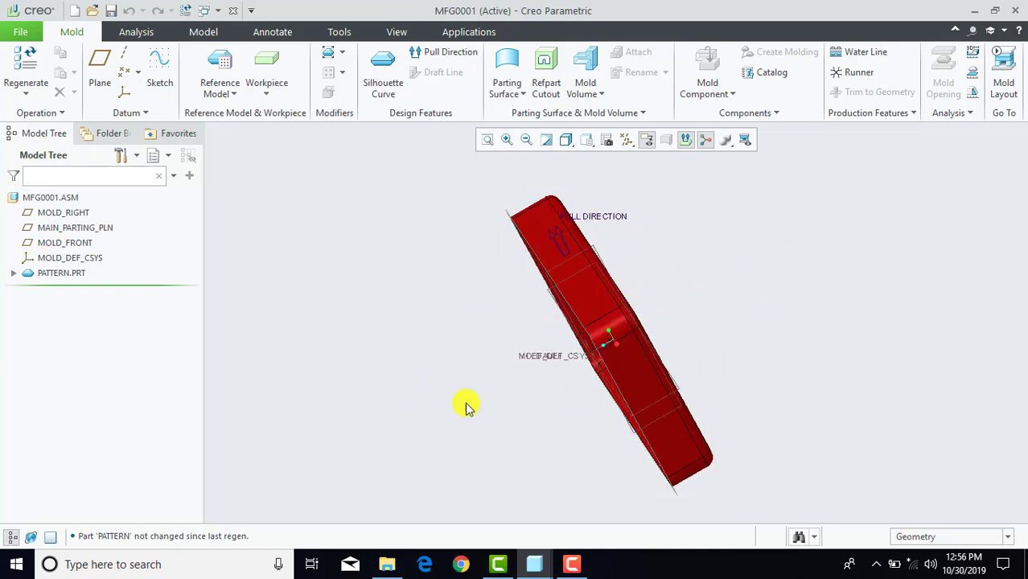
{"action": "middle_click_drag", "start_coordinate": [730, 321], "coordinate": [753, 320]}
{"action": "left_click", "coordinate": [427, 199]}
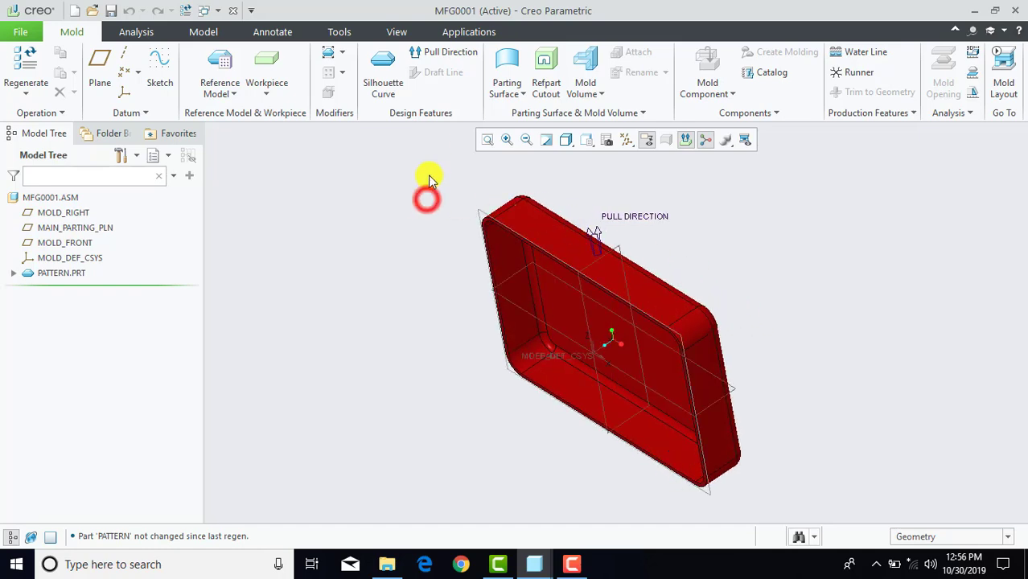
{"action": "left_click", "coordinate": [447, 52]}
{"action": "middle_click_drag", "start_coordinate": [453, 275], "coordinate": [650, 297]}
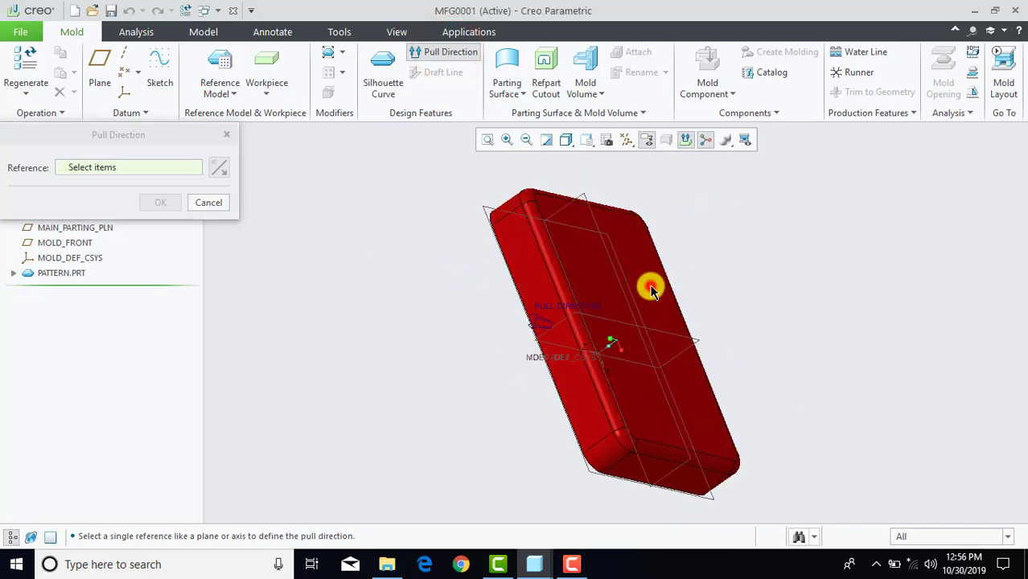
{"action": "left_click", "coordinate": [650, 283]}
{"action": "left_click", "coordinate": [156, 202]}
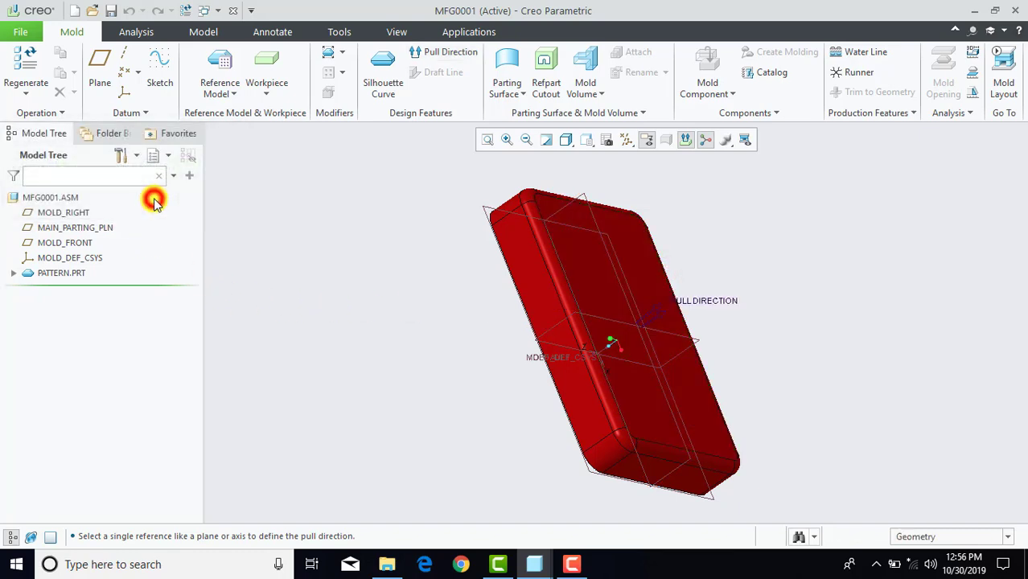
{"action": "middle_click_drag", "start_coordinate": [341, 250], "coordinate": [418, 297]}
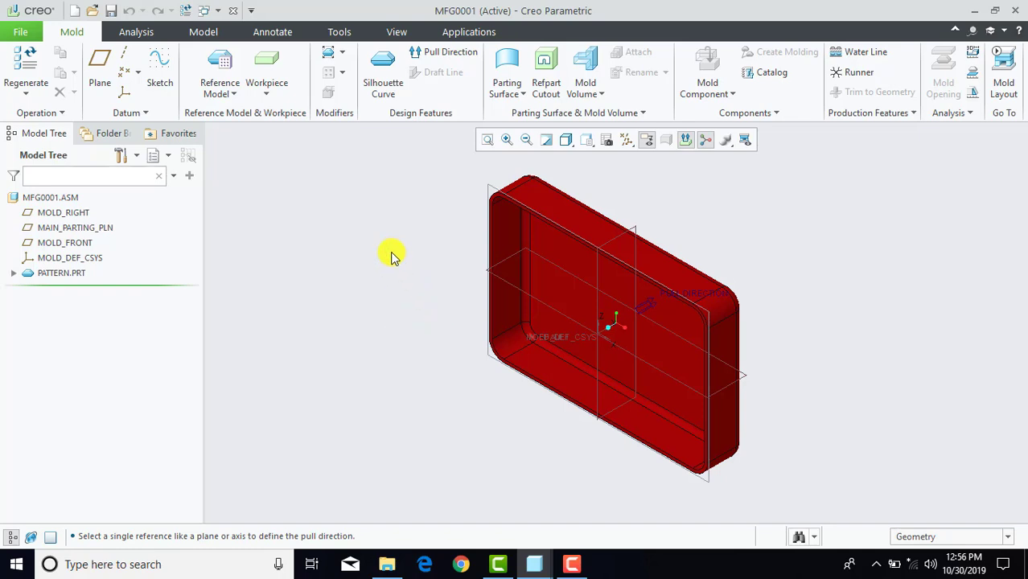
Step: Create a workpiece as a solid part named mold_box using the Create features method
{"action": "left_click", "coordinate": [271, 92]}
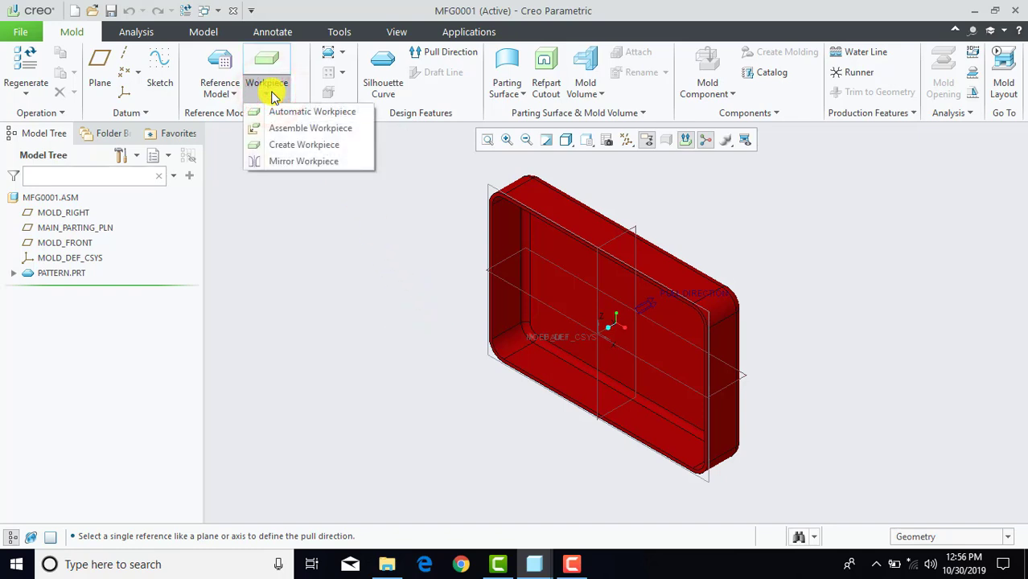
{"action": "left_click", "coordinate": [308, 145]}
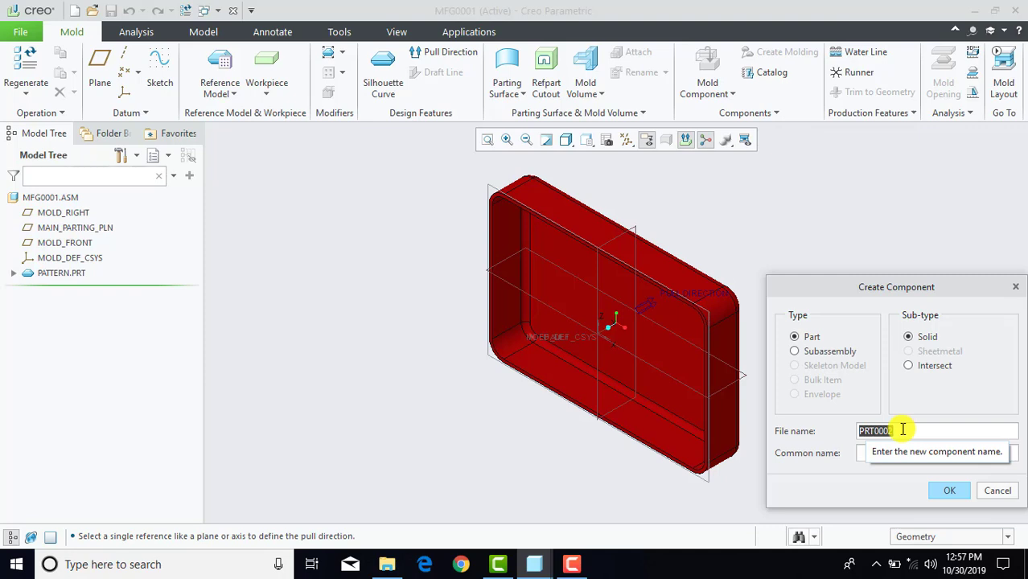
{"action": "type", "text": "mold_box"}
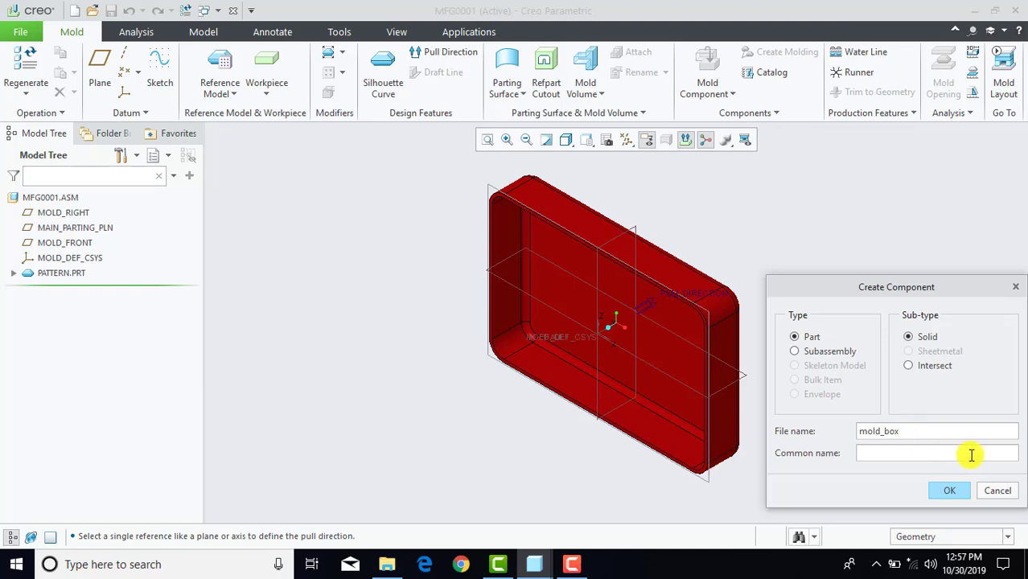
{"action": "left_click", "coordinate": [957, 490]}
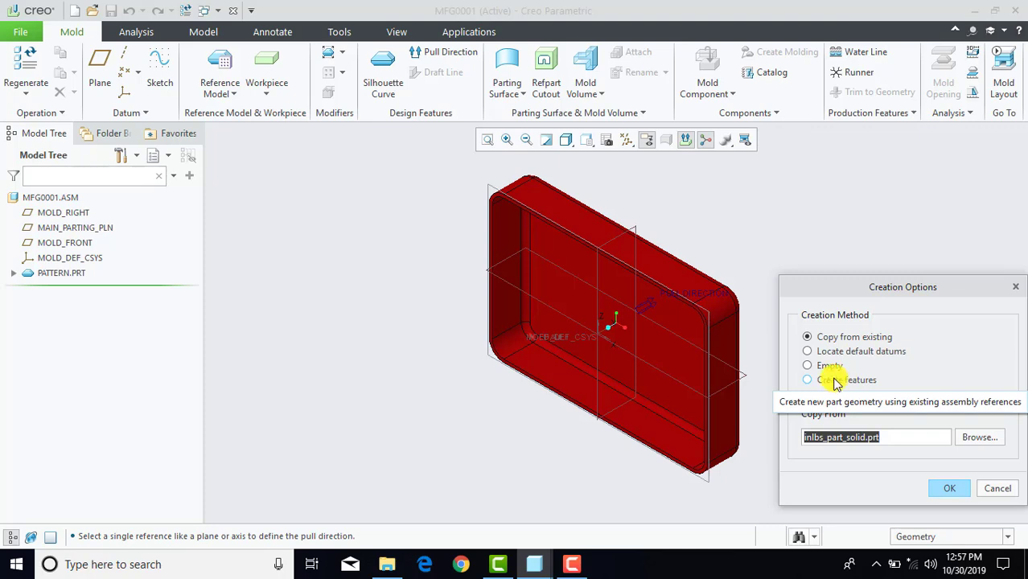
{"action": "left_click", "coordinate": [806, 379]}
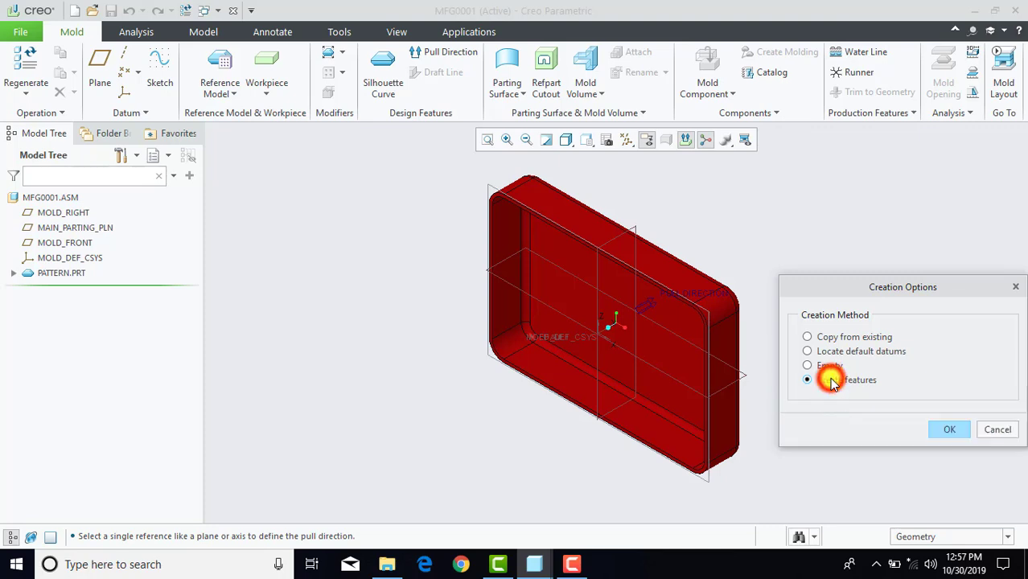
{"action": "left_click", "coordinate": [942, 431]}
{"action": "left_click", "coordinate": [837, 241]}
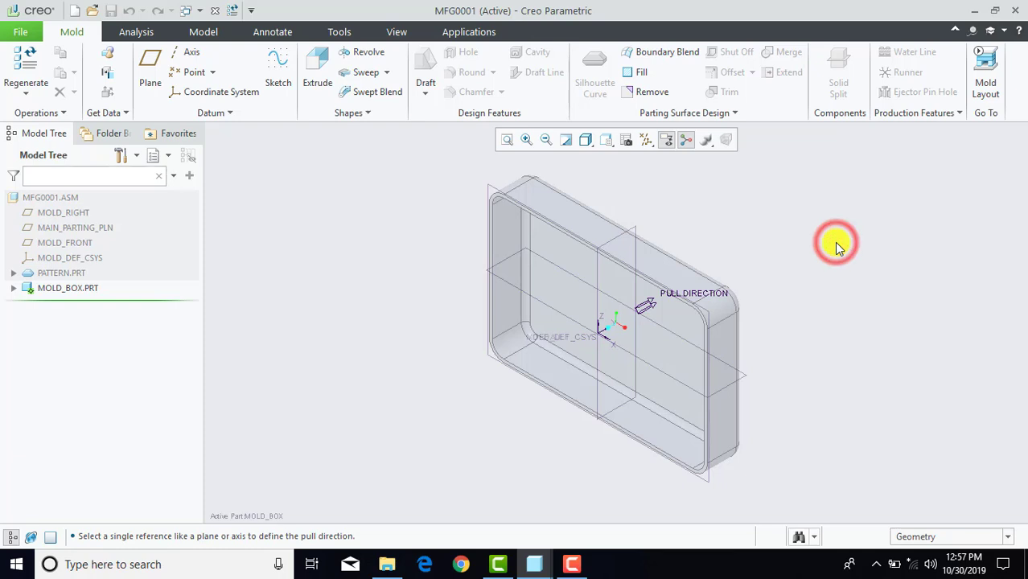
Step: Start a sketch on the pattern's open rim face, viewed in 2D, with the pattern's RIGHT and FRONT datum planes as references
{"action": "left_click", "coordinate": [278, 57]}
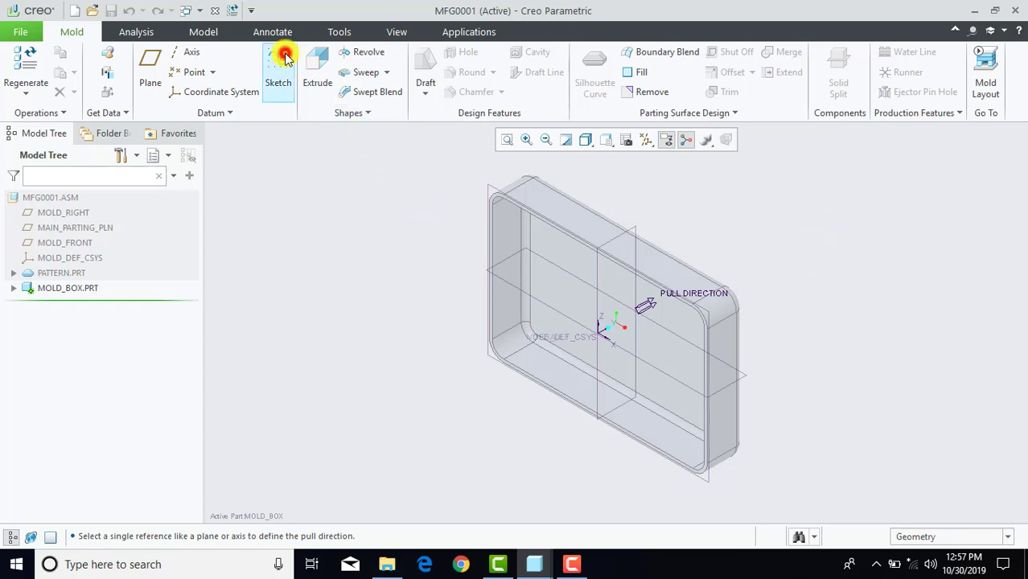
{"action": "scroll", "coordinate": [482, 193], "scroll_direction": "down", "scroll_amount": 5}
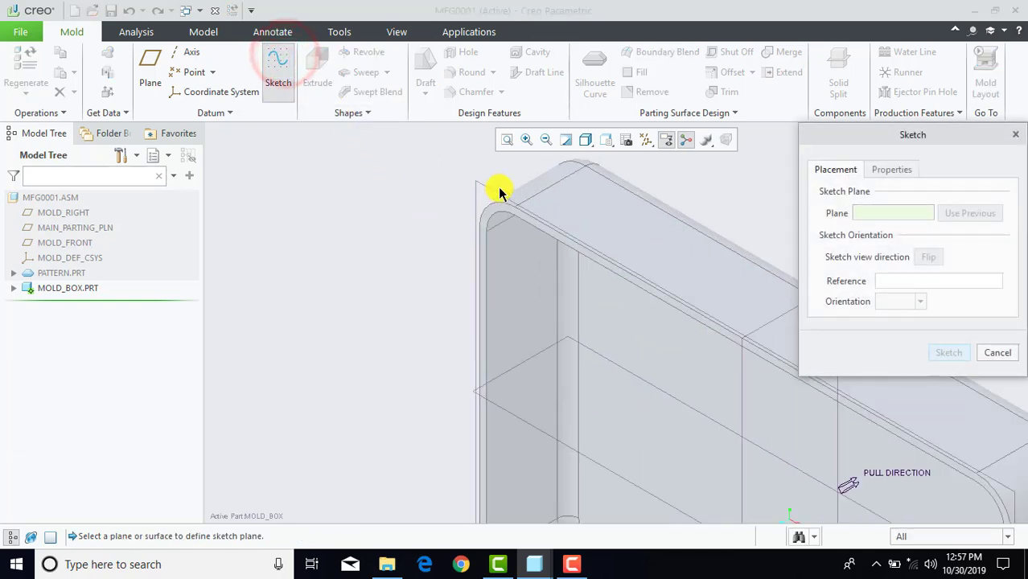
{"action": "left_click", "coordinate": [480, 228]}
{"action": "left_click", "coordinate": [948, 352]}
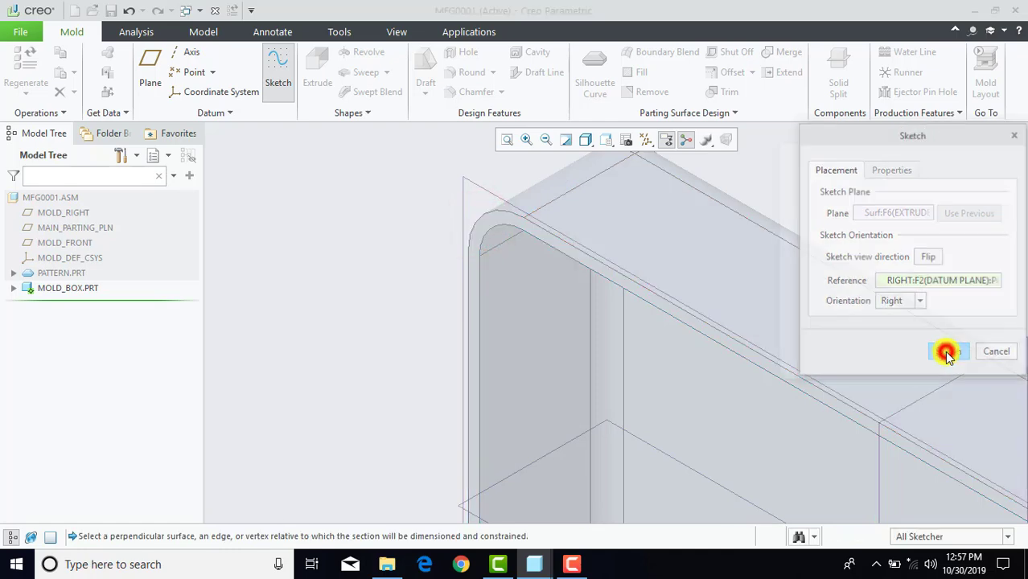
{"action": "left_click", "coordinate": [645, 140]}
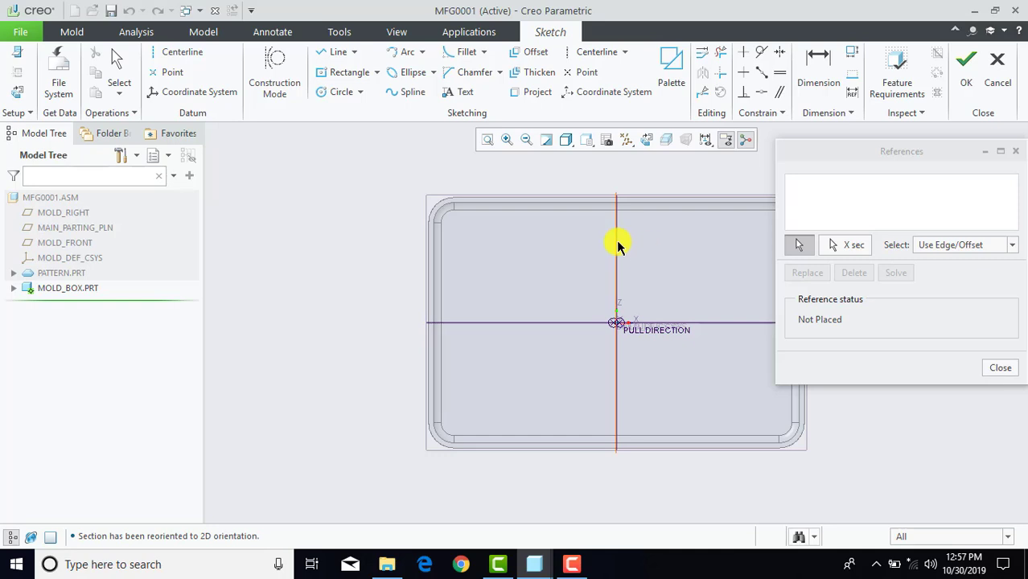
{"action": "left_click", "coordinate": [616, 240]}
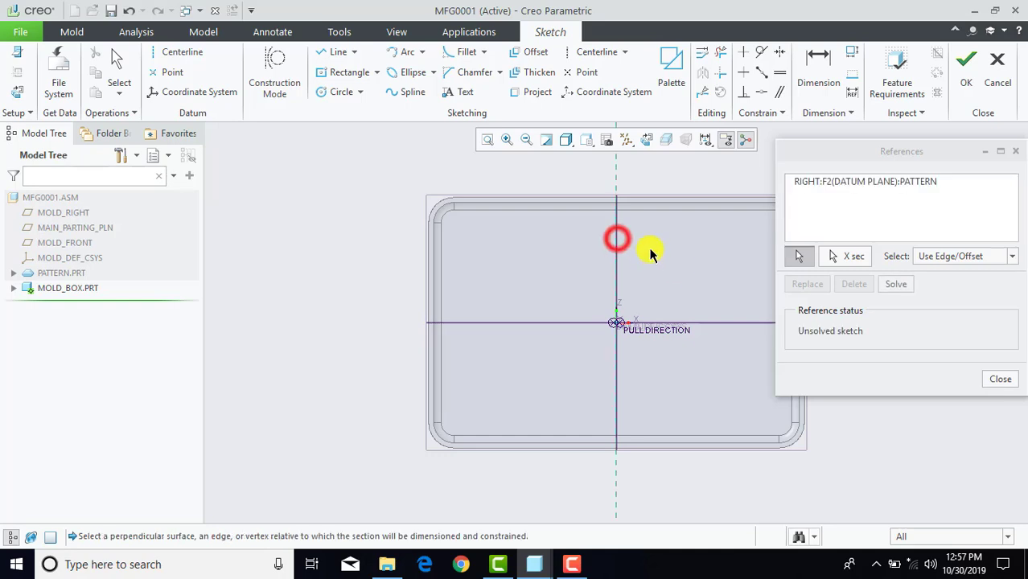
{"action": "left_click", "coordinate": [712, 324]}
{"action": "left_click", "coordinate": [997, 379]}
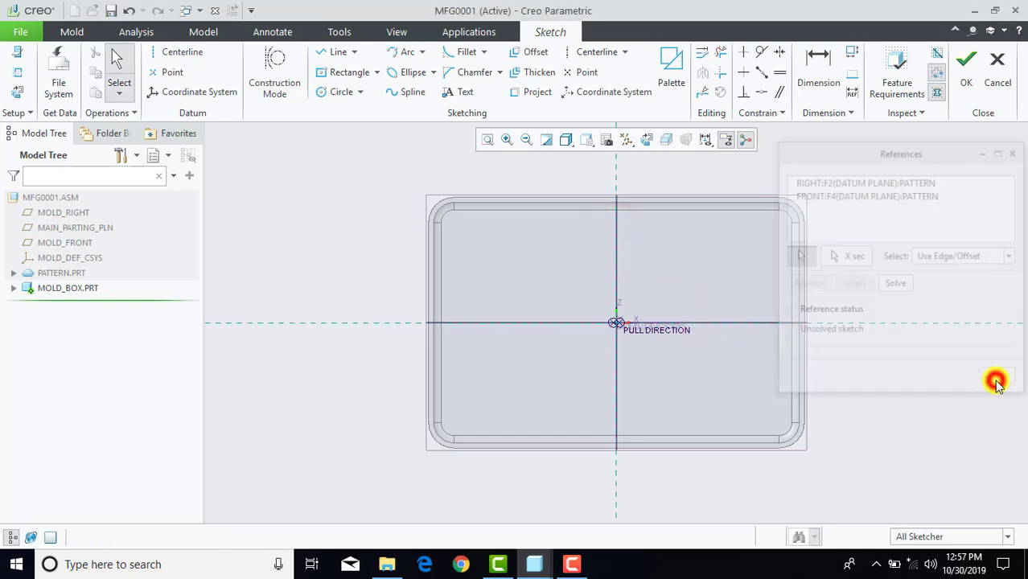
{"action": "left_click", "coordinate": [903, 243]}
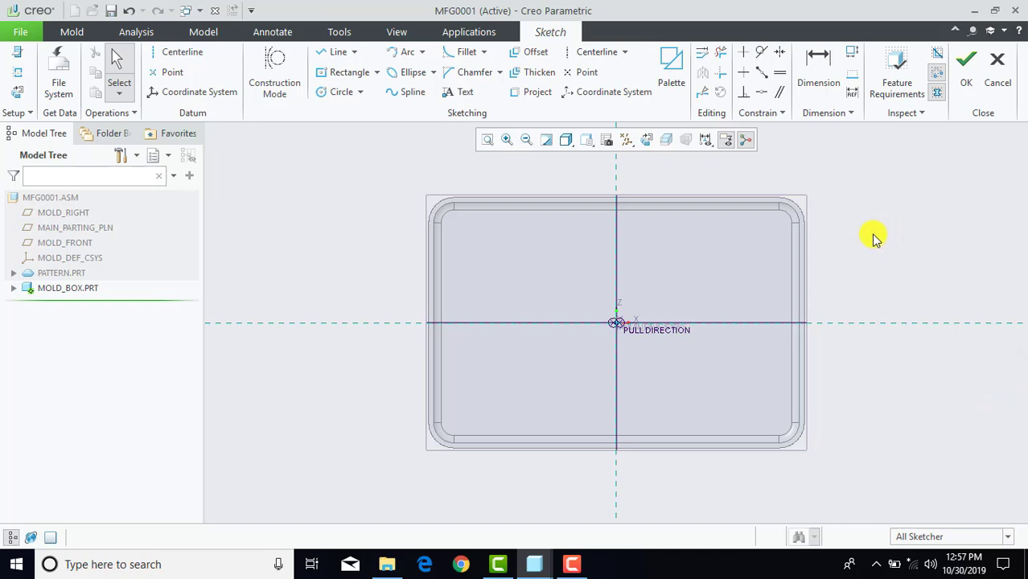
Step: Sketch a centre rectangle about 395 by 244 around the pattern, centred on the intersection of the references
{"action": "left_click", "coordinate": [347, 72]}
{"action": "left_click", "coordinate": [615, 322]}
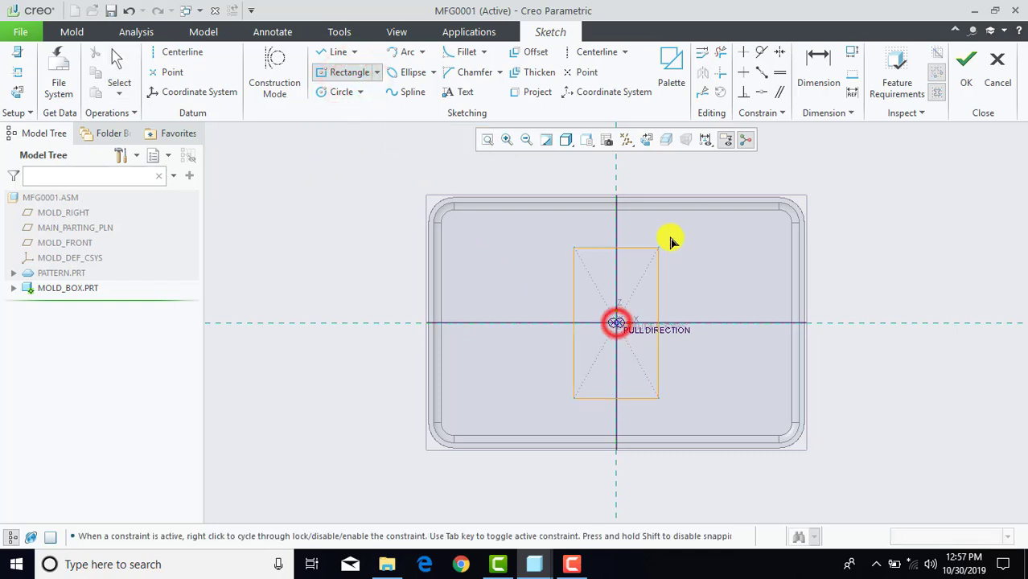
{"action": "left_click", "coordinate": [860, 168]}
{"action": "middle_click", "coordinate": [860, 169]}
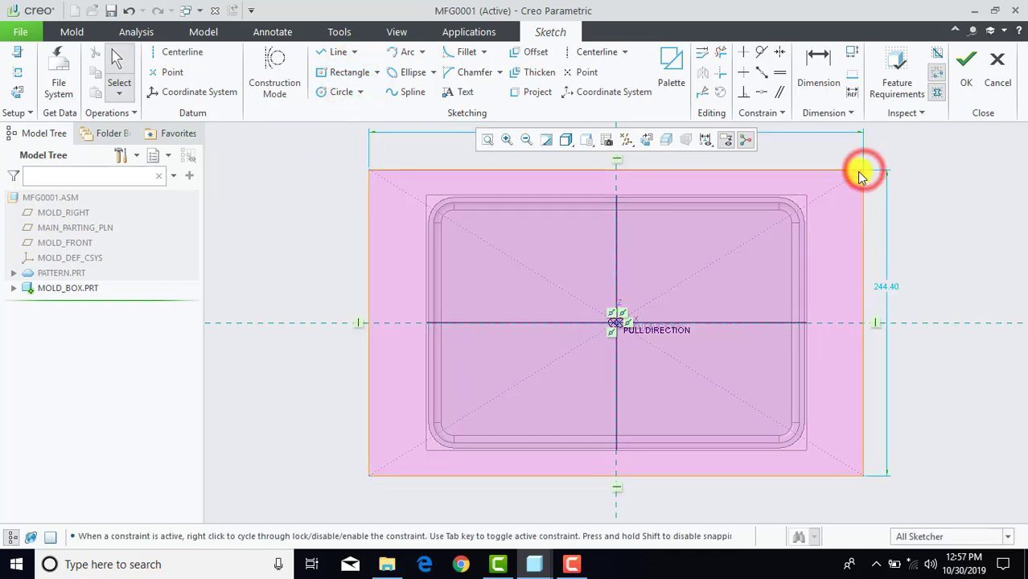
{"action": "scroll", "coordinate": [810, 263], "scroll_direction": "down", "scroll_amount": 1}
{"action": "middle_click_drag", "start_coordinate": [810, 262], "coordinate": [770, 281]}
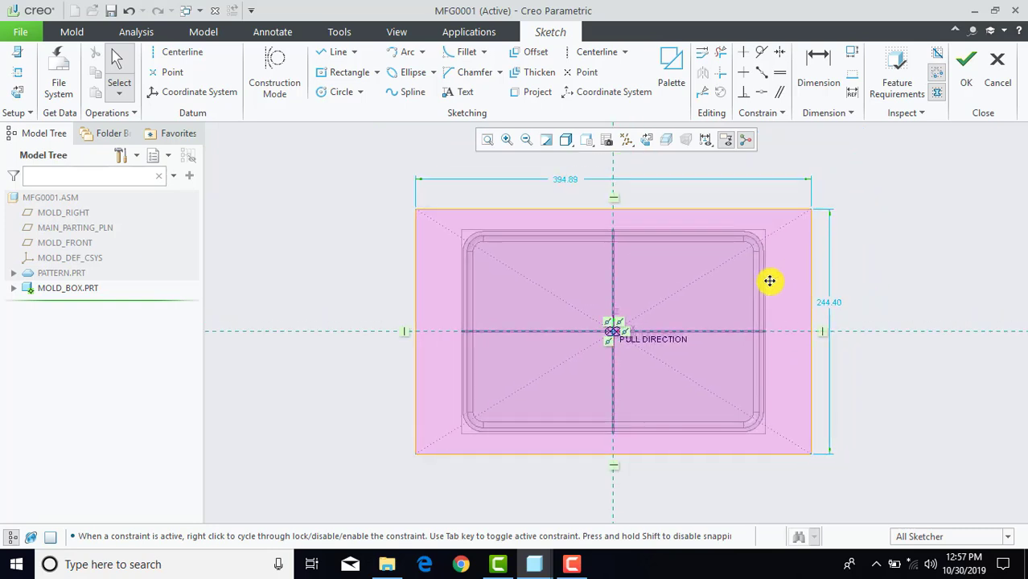
Step: Set the rectangle's width to 340 and height to 240, and finish the sketch
{"action": "double_click", "coordinate": [563, 182]}
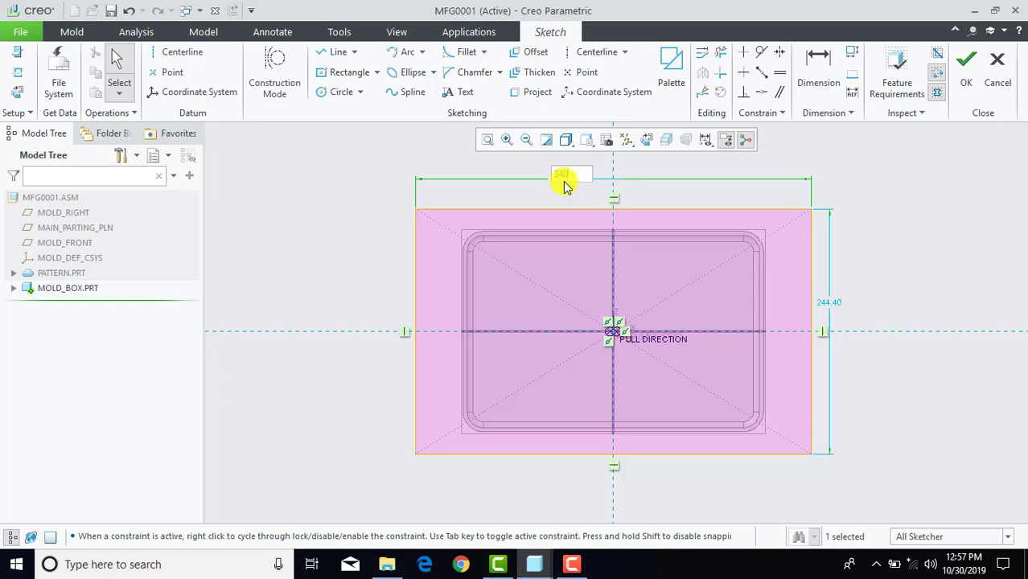
{"action": "type", "text": "340"}
{"action": "key", "text": "Return"}
{"action": "double_click", "coordinate": [806, 303]}
{"action": "type", "text": "240"}
{"action": "key", "text": "Return"}
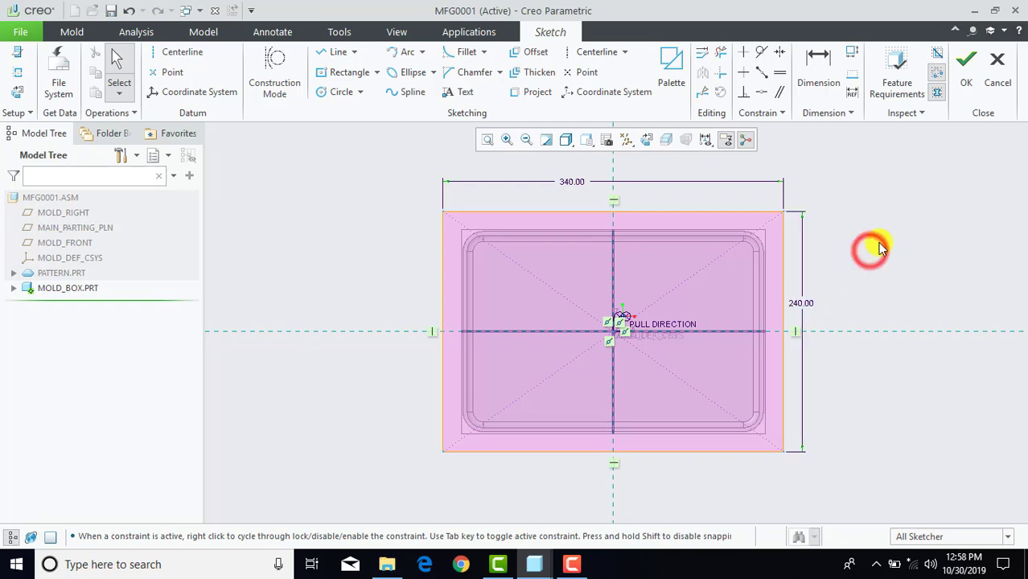
{"action": "left_click", "coordinate": [972, 68]}
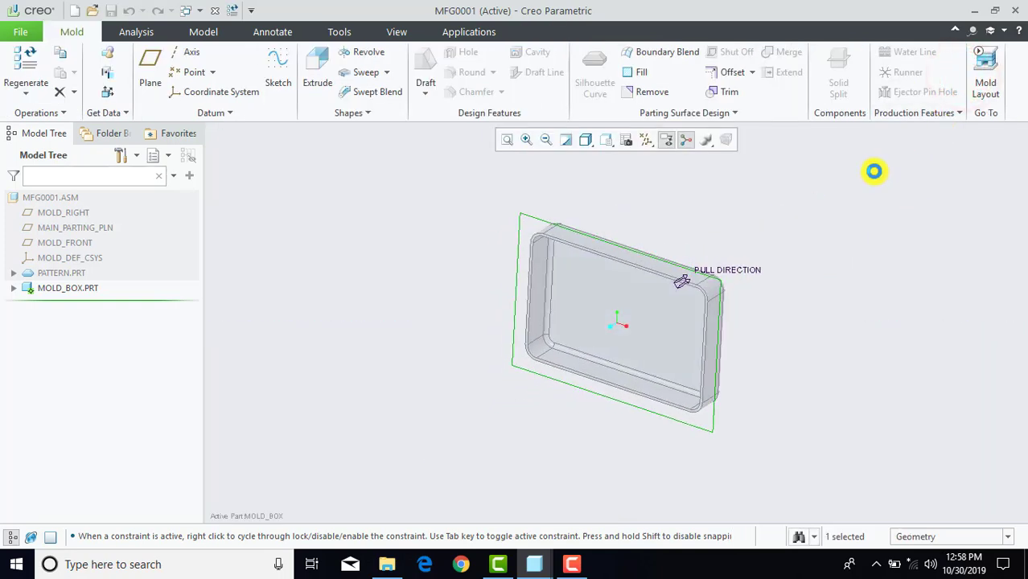
Step: Start a solid extrusion of the rectangle sketch with a Side 1 blind depth of 50
{"action": "left_click", "coordinate": [320, 74]}
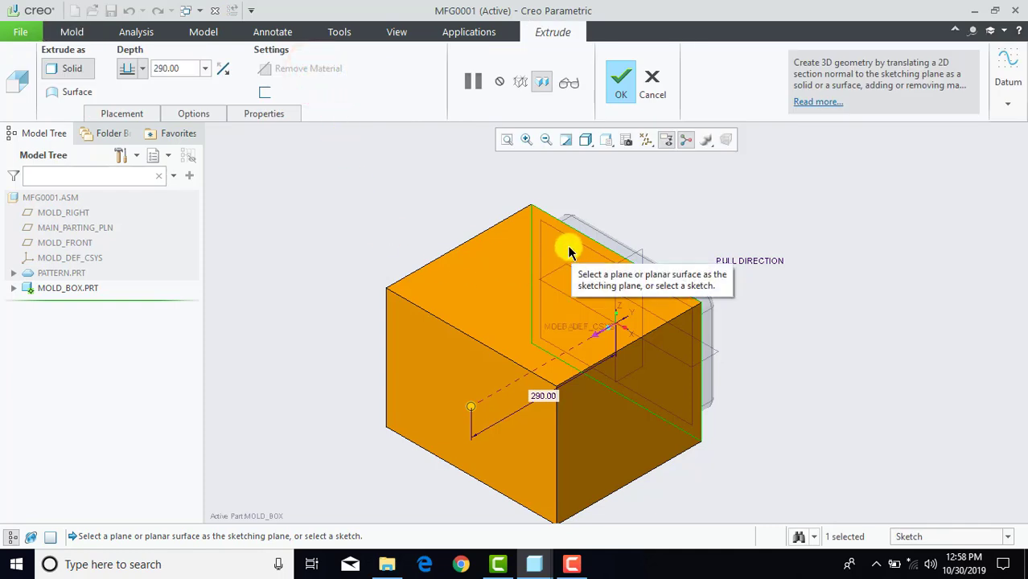
{"action": "left_click", "coordinate": [196, 72]}
{"action": "type", "text": "50"}
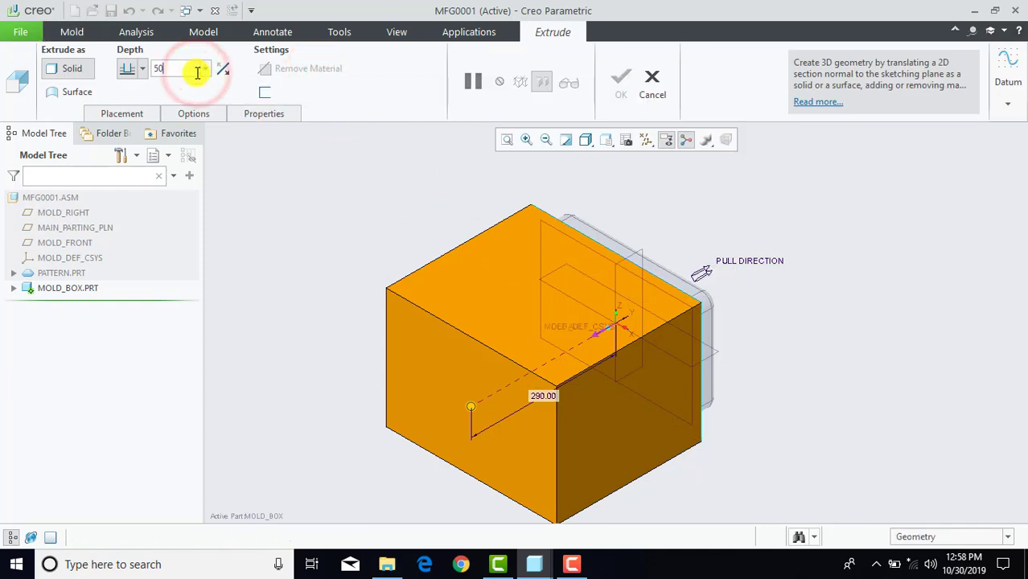
{"action": "key", "text": "Return"}
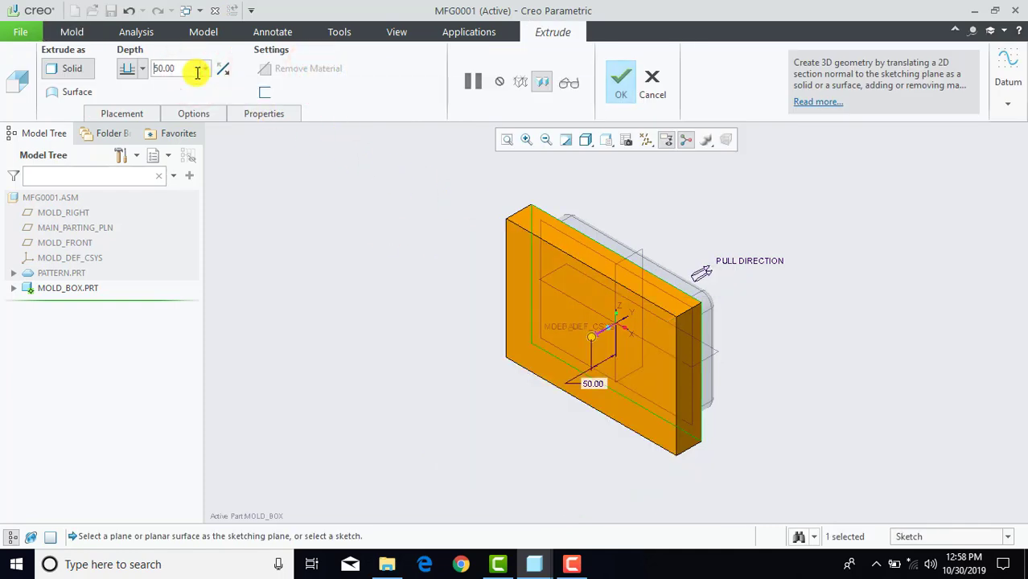
Step: Add a blind Side 2 depth of 100 so the workpiece encloses the pattern, and complete the extrusion
{"action": "left_click", "coordinate": [197, 114]}
{"action": "left_click", "coordinate": [242, 199]}
{"action": "left_click", "coordinate": [244, 214]}
{"action": "double_click", "coordinate": [341, 196]}
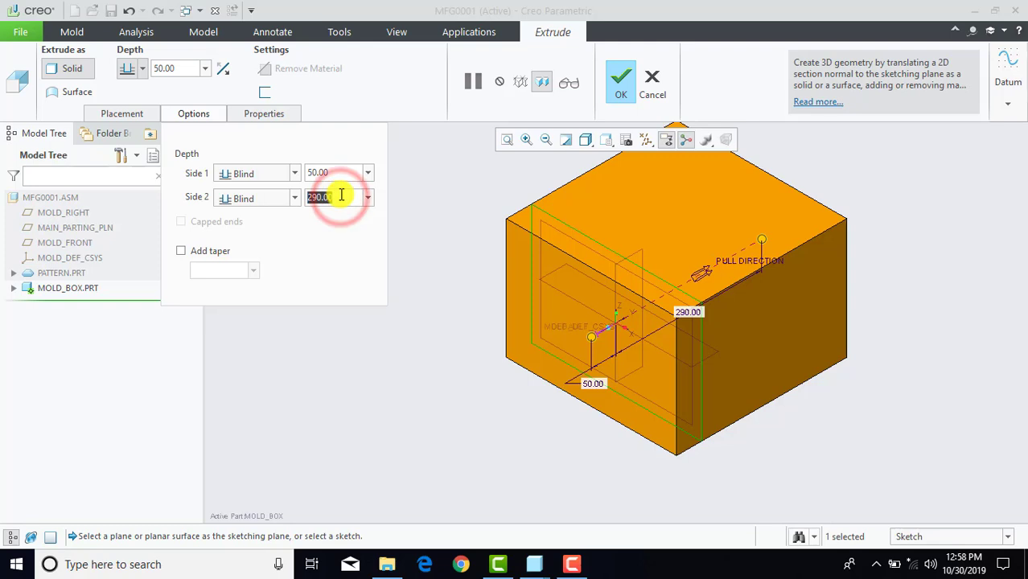
{"action": "type", "text": "100"}
{"action": "key", "text": "Return"}
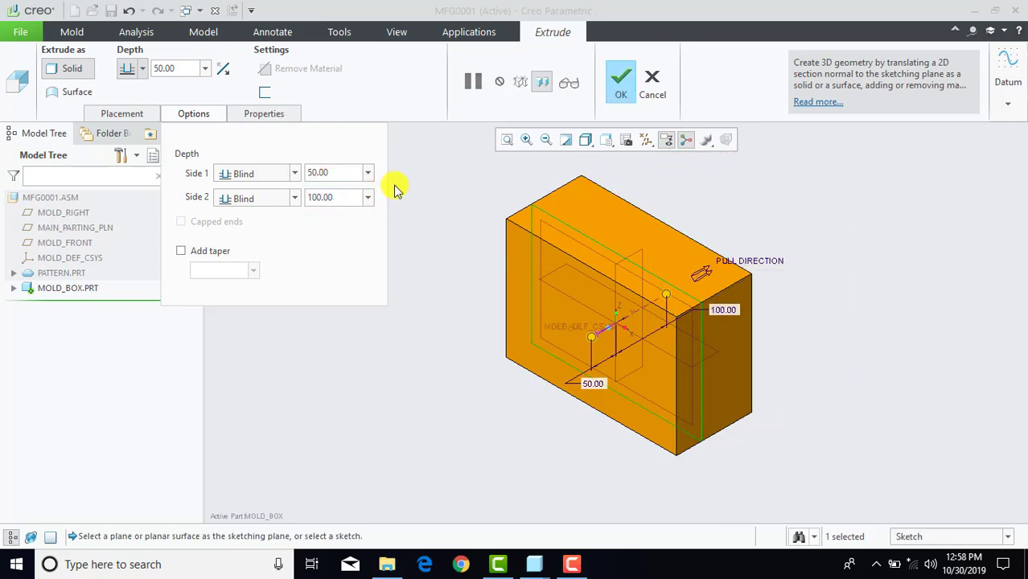
{"action": "left_click", "coordinate": [615, 91]}
{"action": "left_click", "coordinate": [818, 198]}
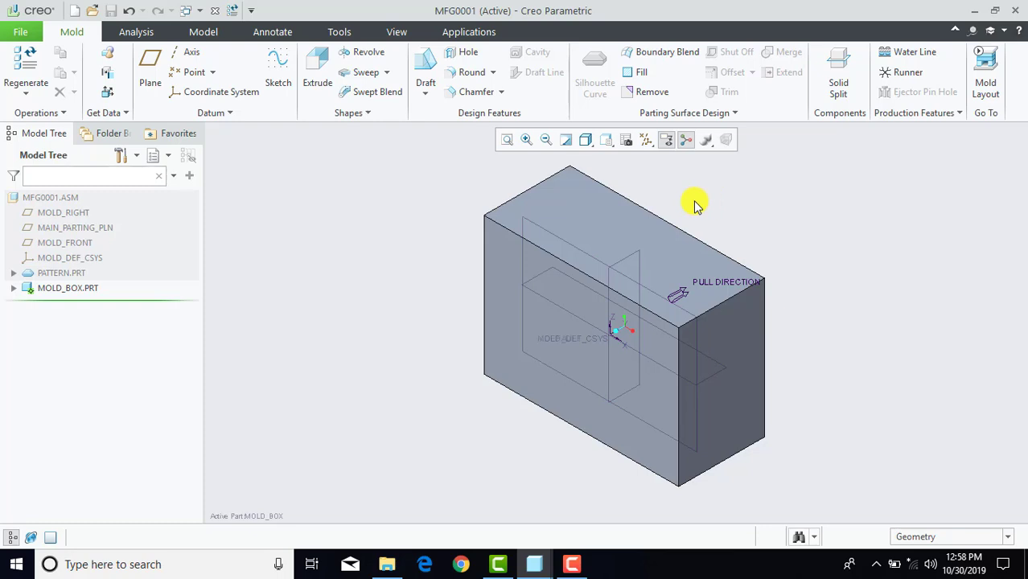
Step: Activate the top-level mold assembly MFG0001.ASM and inspect the workpiece around the pattern
{"action": "right_click", "coordinate": [50, 200]}
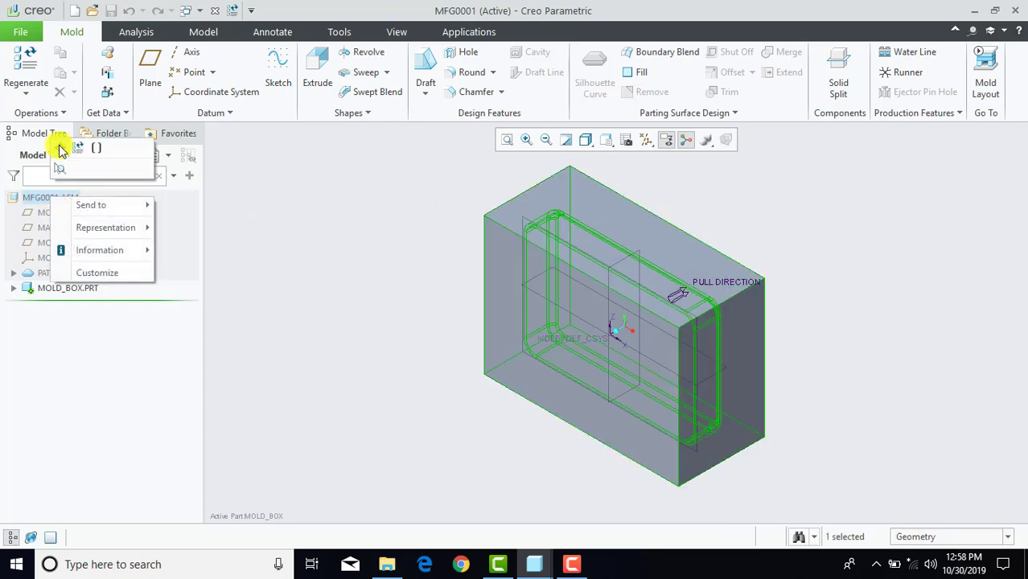
{"action": "left_click", "coordinate": [60, 147]}
{"action": "left_click", "coordinate": [801, 232]}
{"action": "middle_click_drag", "start_coordinate": [773, 331], "coordinate": [617, 223]}
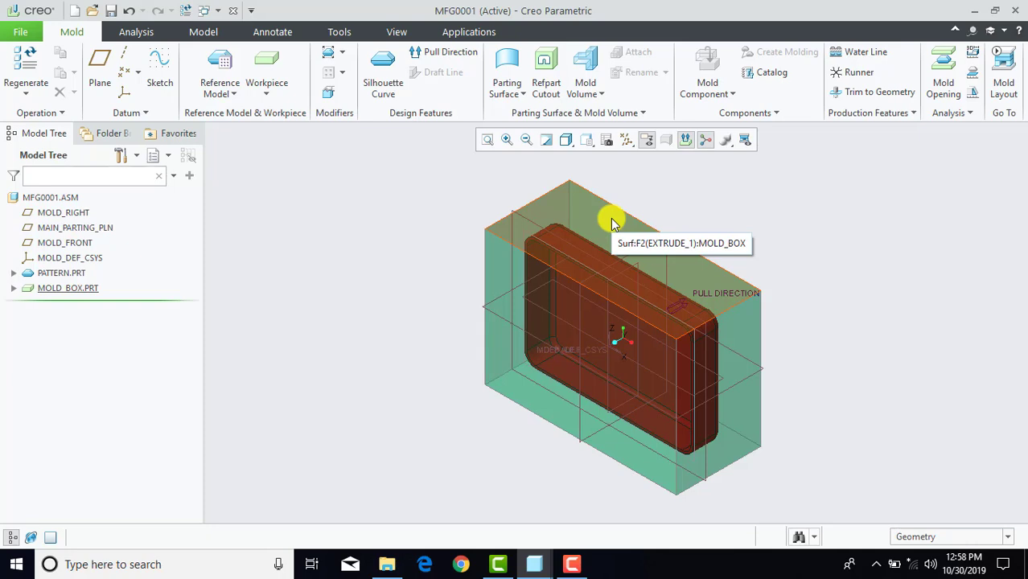
{"action": "left_click", "coordinate": [395, 213]}
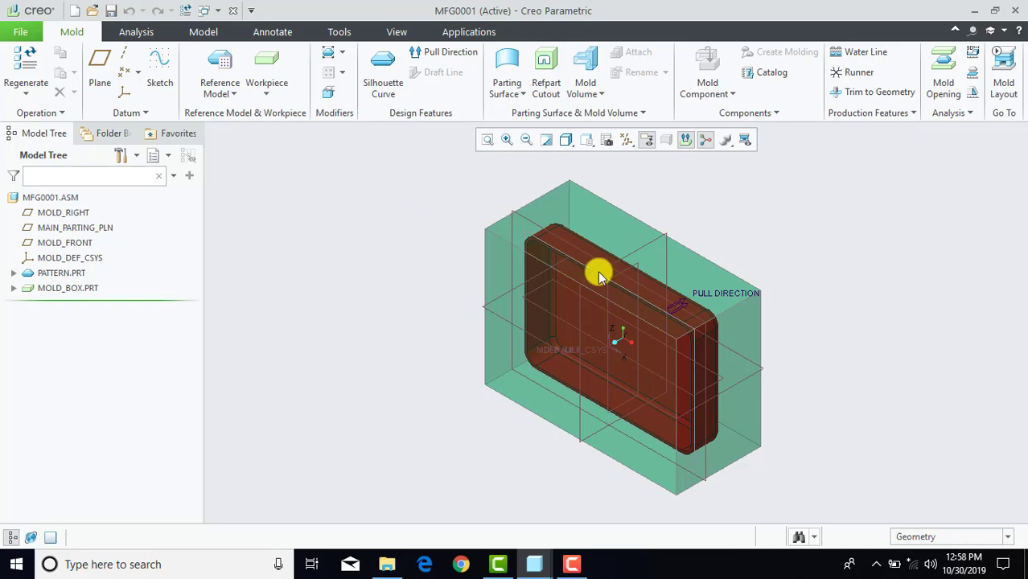
{"action": "scroll", "coordinate": [597, 270], "scroll_direction": "up", "scroll_amount": 5}
{"action": "scroll", "coordinate": [604, 291], "scroll_direction": "down", "scroll_amount": 6}
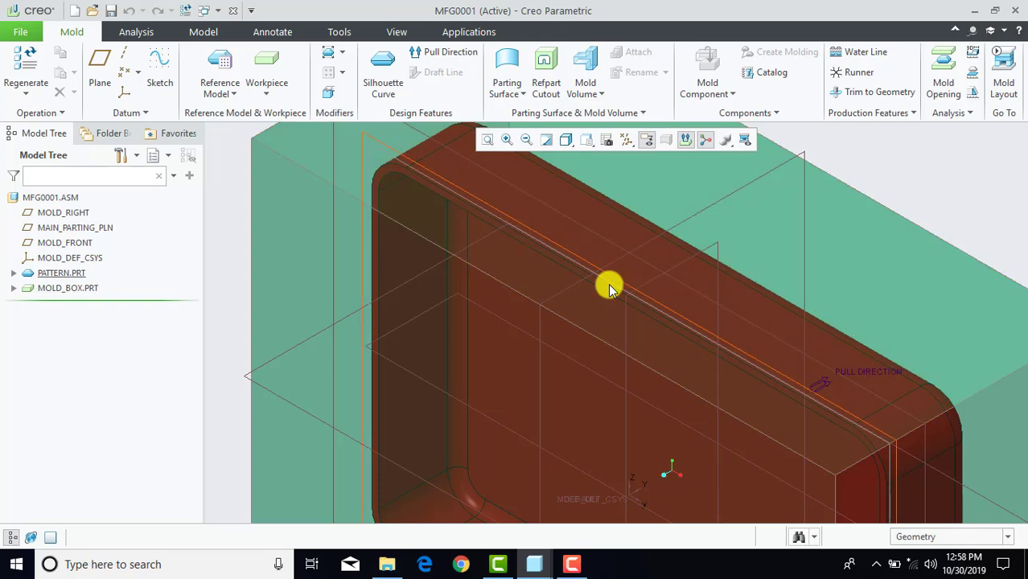
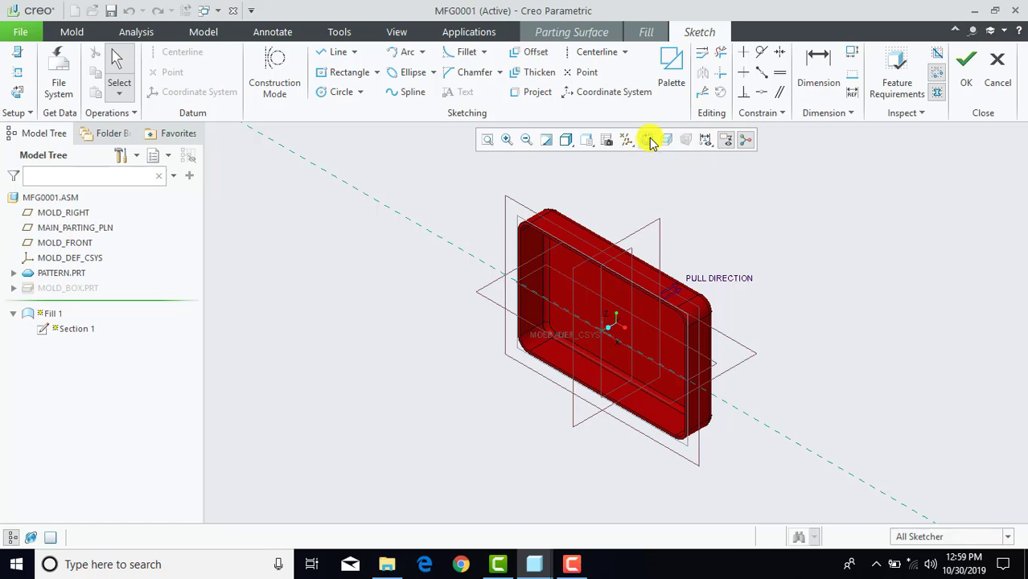
Step: Sketch a circle centred on the origin around the pattern and set its diameter to 480
{"action": "left_click", "coordinate": [650, 141]}
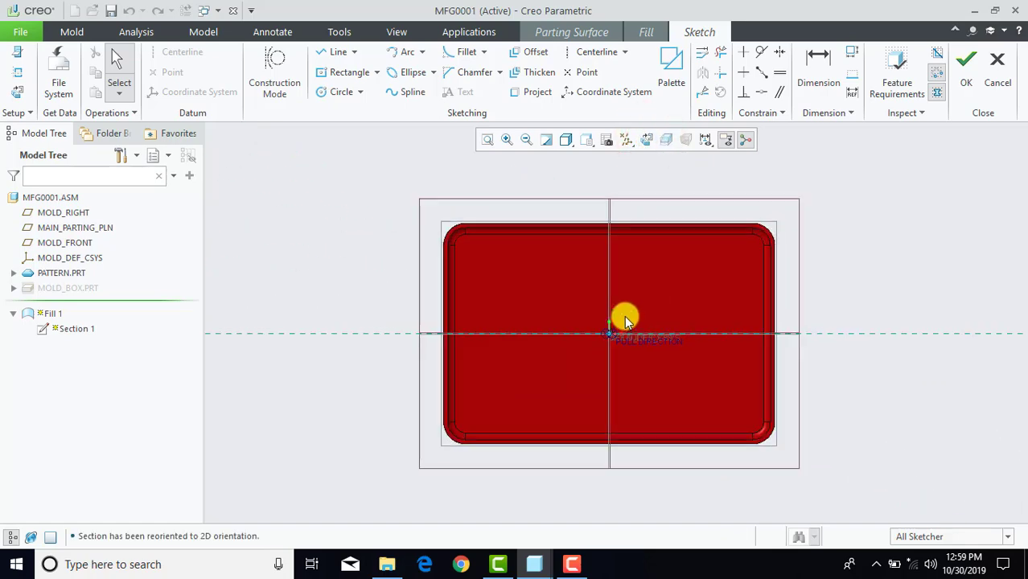
{"action": "left_click", "coordinate": [339, 93]}
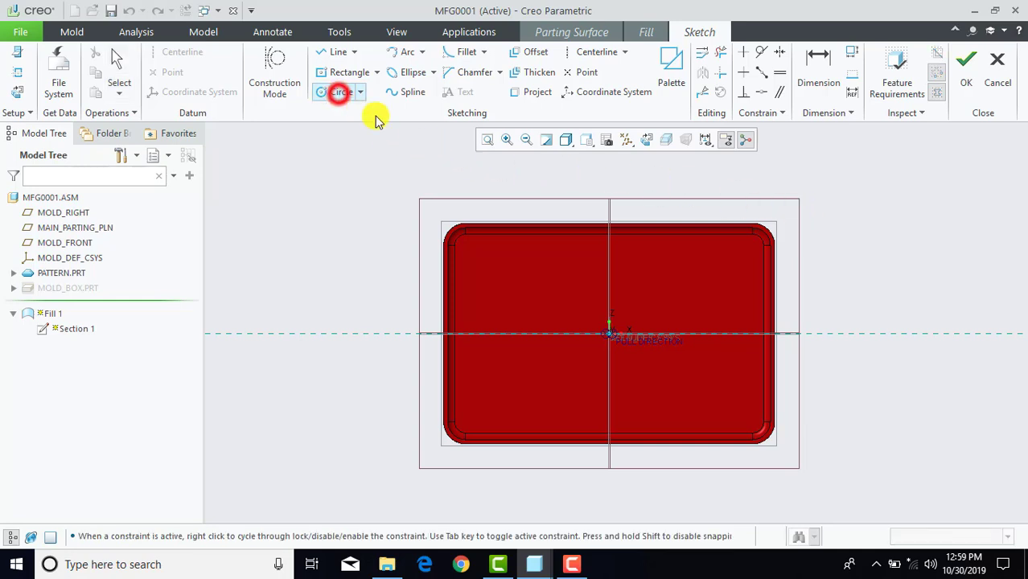
{"action": "left_click", "coordinate": [611, 336]}
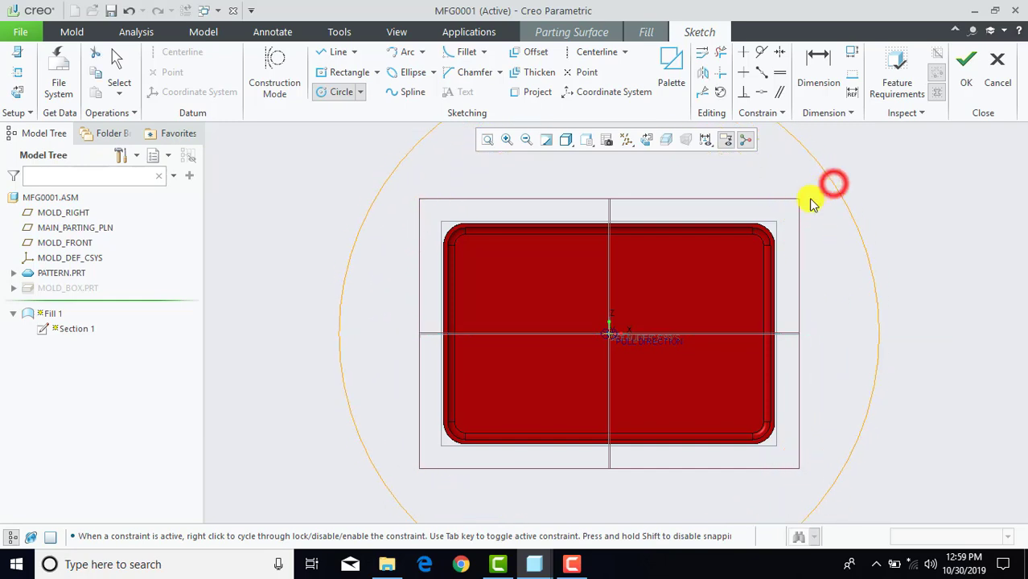
{"action": "left_click", "coordinate": [834, 184]}
{"action": "scroll", "coordinate": [675, 281], "scroll_direction": "down", "scroll_amount": 2}
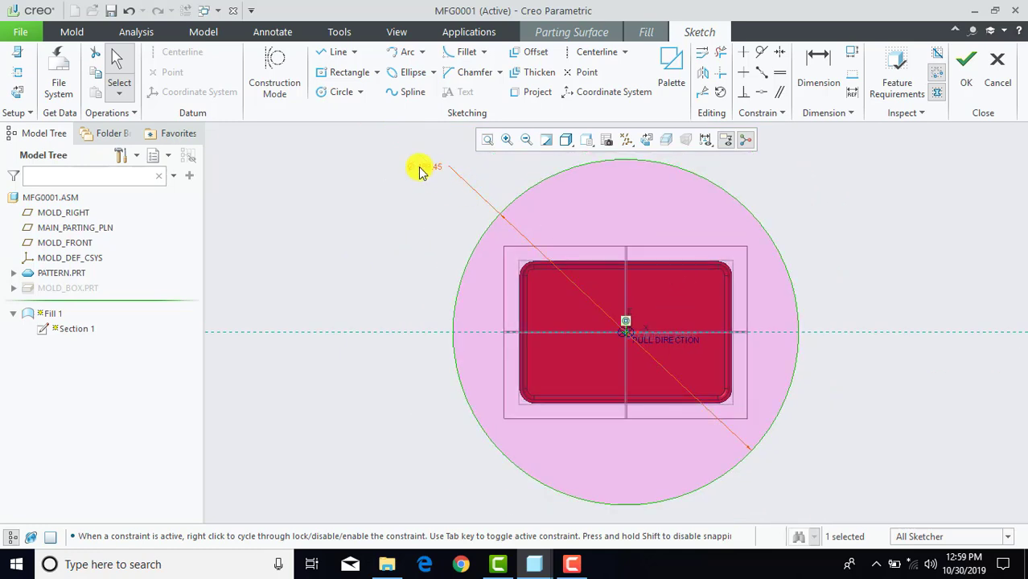
{"action": "double_click", "coordinate": [419, 170]}
{"action": "type", "text": "490"}
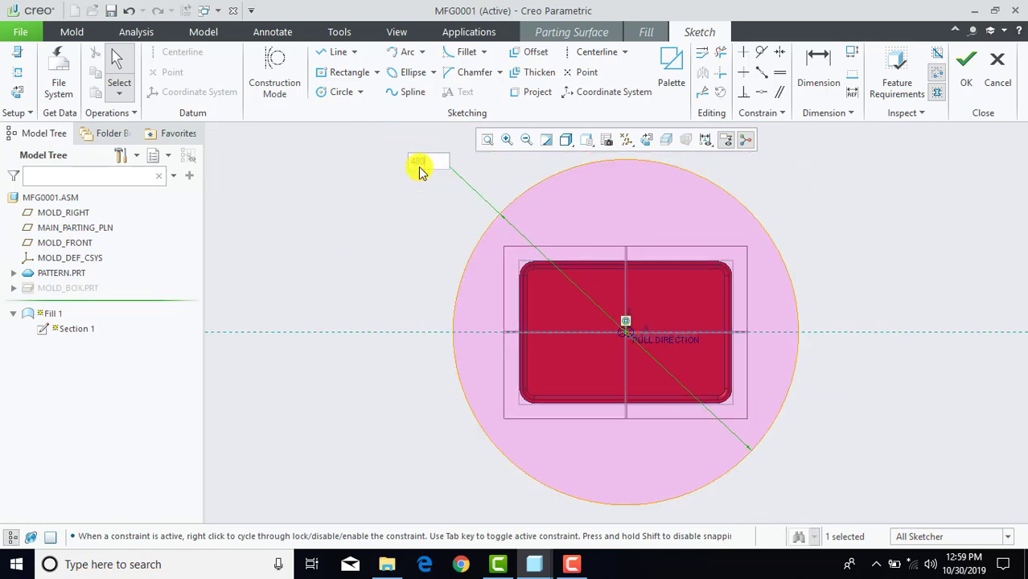
{"action": "key", "text": "Return"}
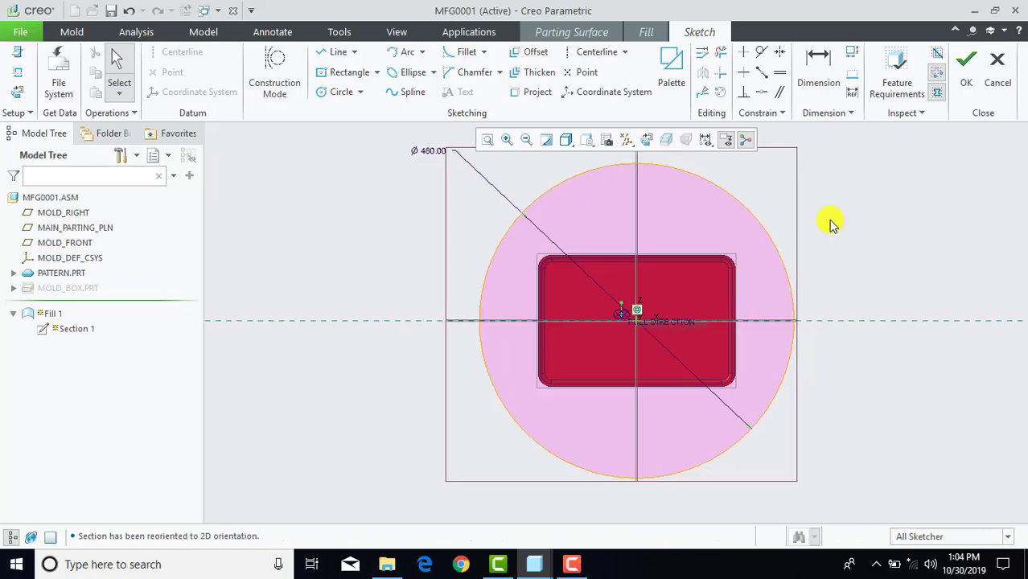
Step: Examine the pattern's open rim and inner edges relative to the circle's sketch plane
{"action": "mouse_move", "coordinate": [832, 226]}
{"action": "middle_mouse_down"}
{"action": "mouse_move", "coordinate": [762, 292]}
{"action": "mouse_move", "coordinate": [785, 273]}
{"action": "mouse_move", "coordinate": [773, 310]}
{"action": "mouse_move", "coordinate": [778, 278]}
{"action": "mouse_move", "coordinate": [778, 287]}
{"action": "middle_mouse_up"}
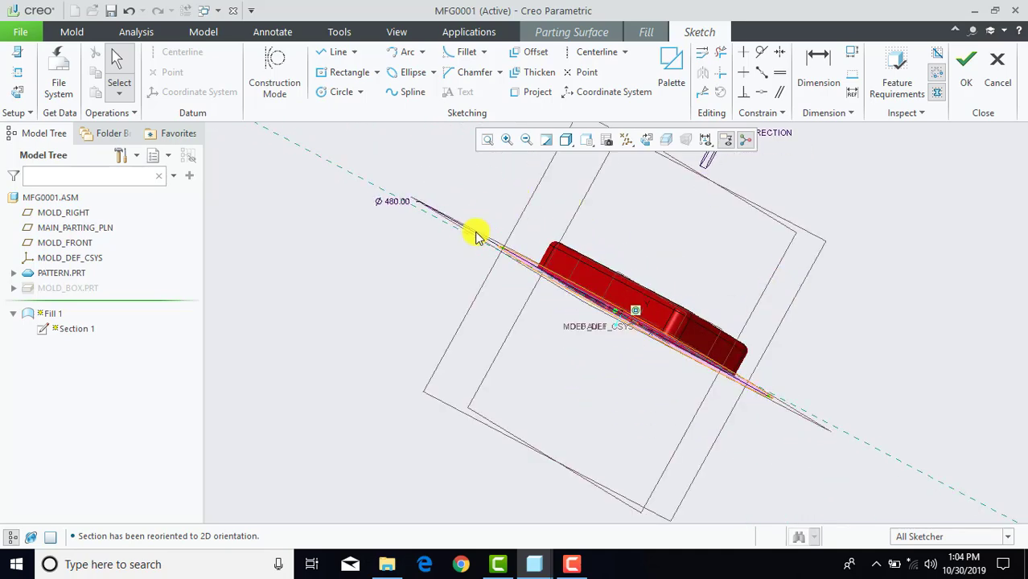
{"action": "middle_click_drag", "start_coordinate": [561, 292], "coordinate": [573, 331]}
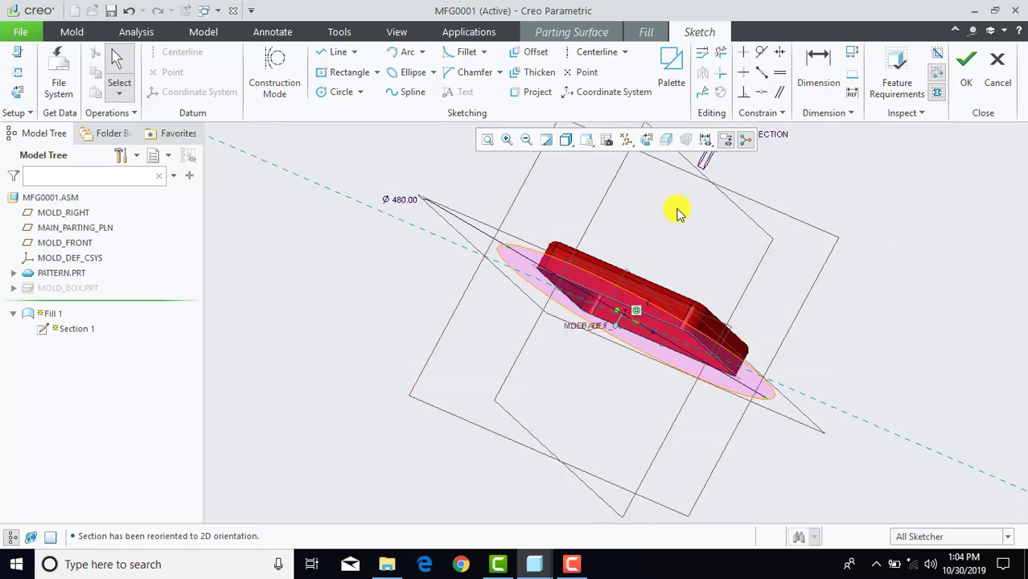
{"action": "scroll", "coordinate": [608, 314], "scroll_direction": "down", "scroll_amount": 1}
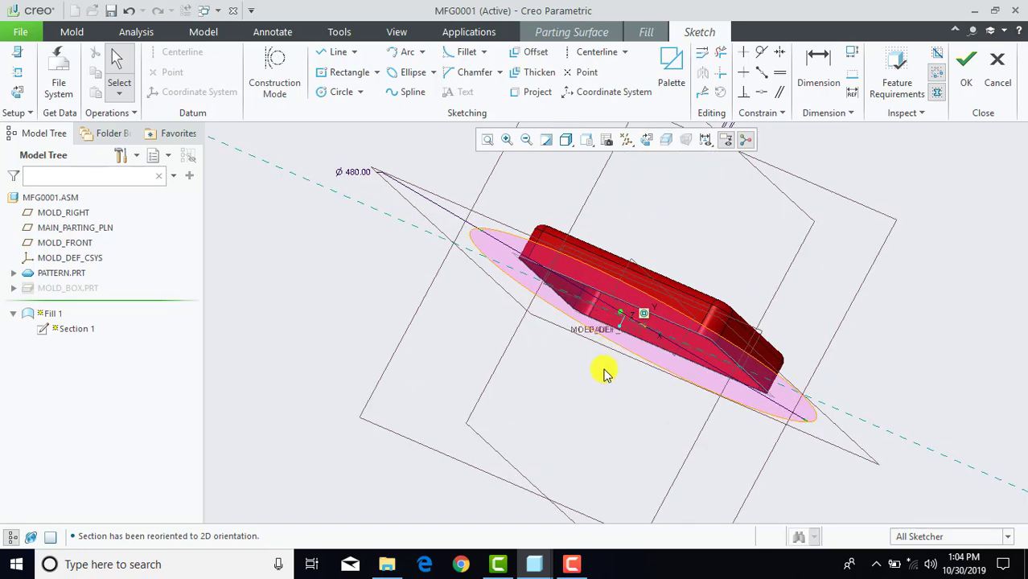
{"action": "middle_click_drag", "start_coordinate": [605, 373], "coordinate": [596, 288]}
{"action": "scroll", "coordinate": [591, 281], "scroll_direction": "down", "scroll_amount": 2}
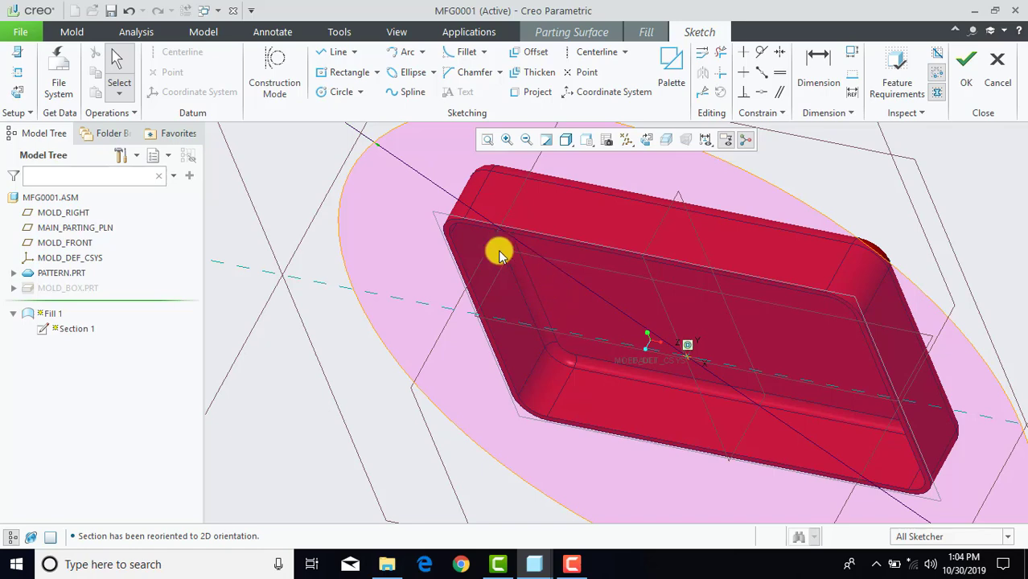
{"action": "scroll", "coordinate": [492, 256], "scroll_direction": "up", "scroll_amount": 1}
{"action": "mouse_move", "coordinate": [493, 252]}
{"action": "middle_mouse_down"}
{"action": "mouse_move", "coordinate": [533, 283]}
{"action": "mouse_move", "coordinate": [509, 248]}
{"action": "middle_mouse_up"}
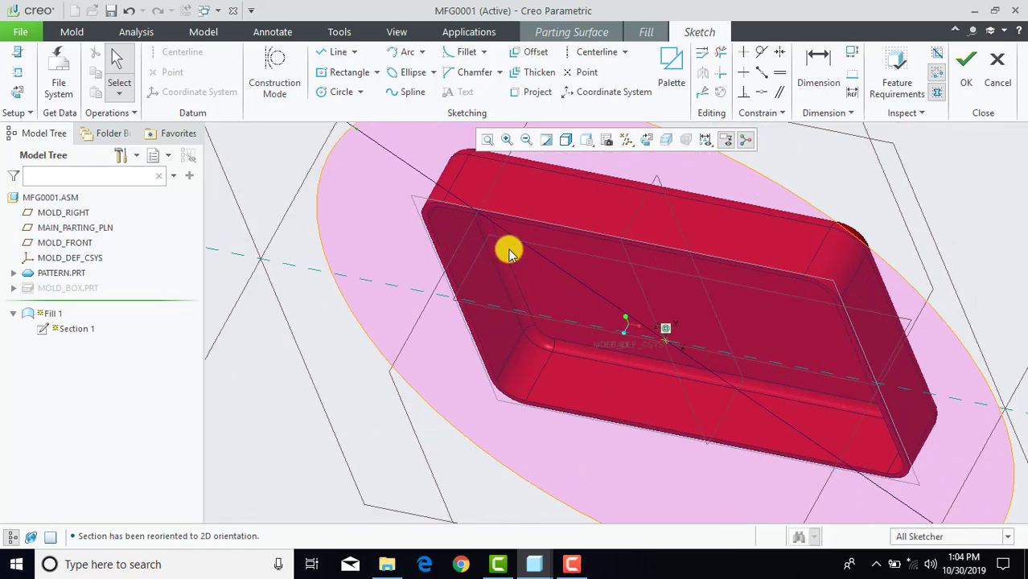
{"action": "scroll", "coordinate": [495, 234], "scroll_direction": "up", "scroll_amount": 1}
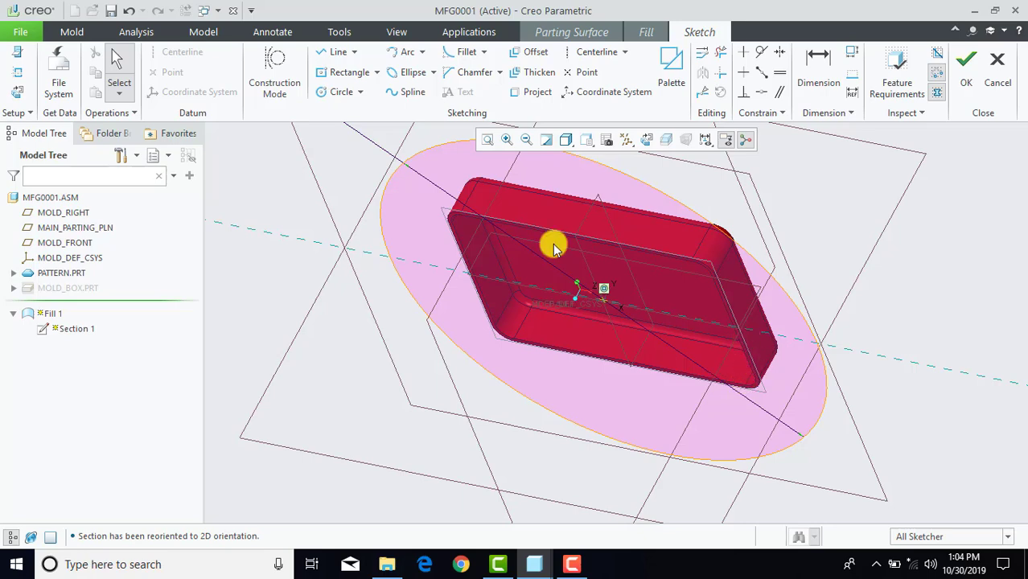
Step: Project the pattern's inner rim edges into the sketch as a chain and convert it to a closed loop
{"action": "left_click", "coordinate": [646, 140]}
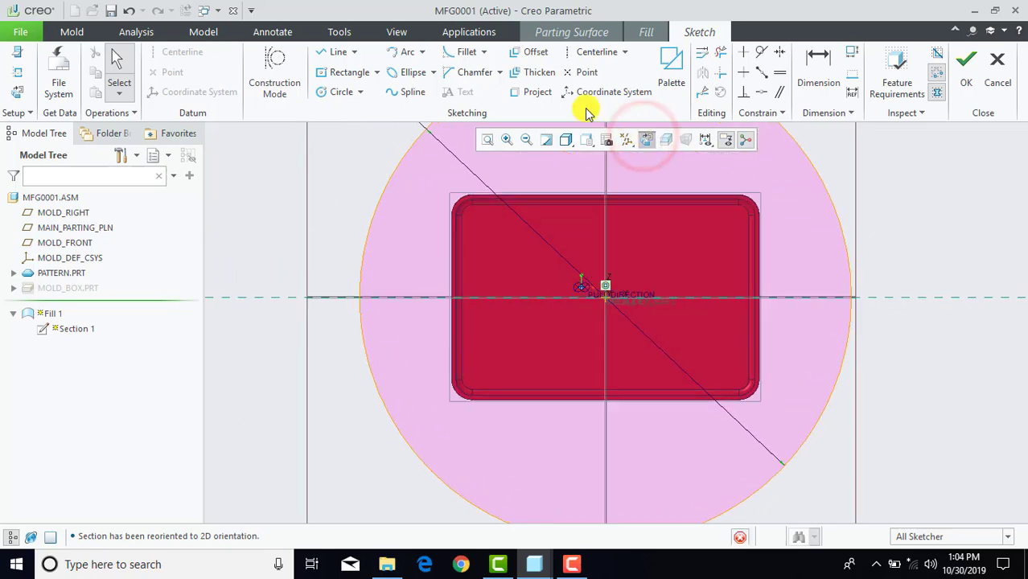
{"action": "left_click", "coordinate": [534, 90]}
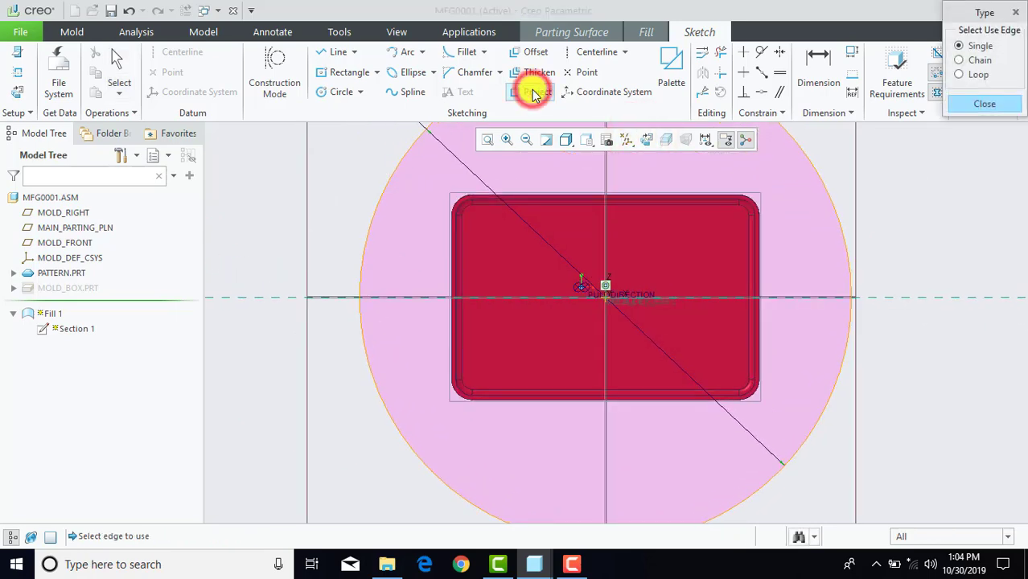
{"action": "left_click", "coordinate": [965, 60]}
{"action": "scroll", "coordinate": [665, 207], "scroll_direction": "down", "scroll_amount": 3}
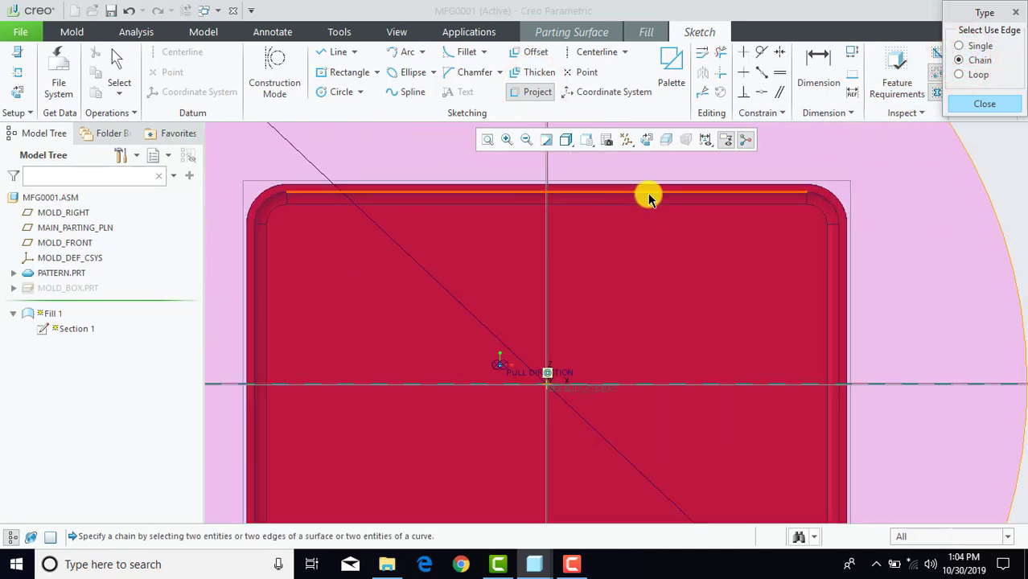
{"action": "left_click", "coordinate": [648, 197]}
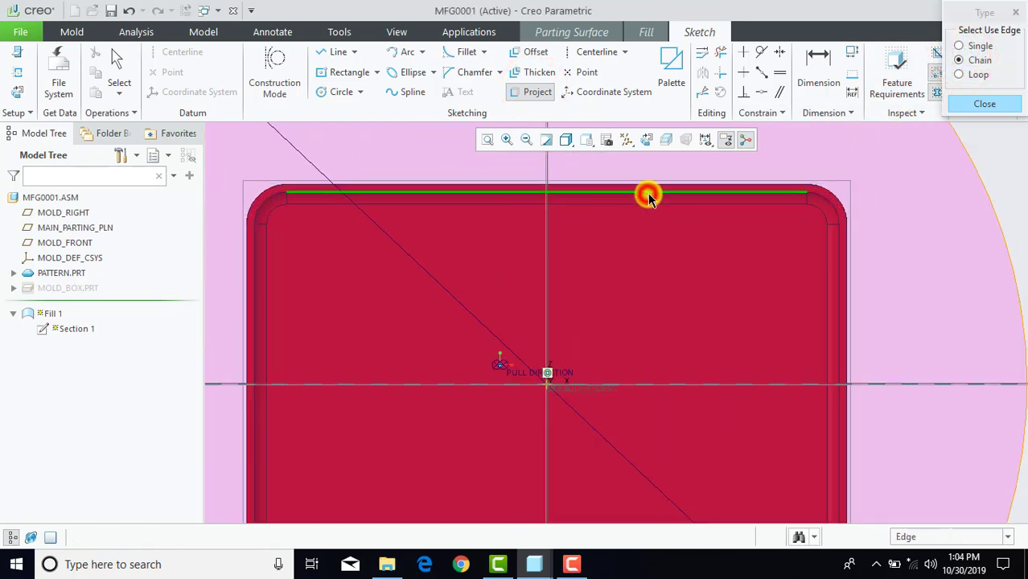
{"action": "left_click", "coordinate": [821, 201]}
{"action": "scroll", "coordinate": [706, 275], "scroll_direction": "up", "scroll_amount": 3}
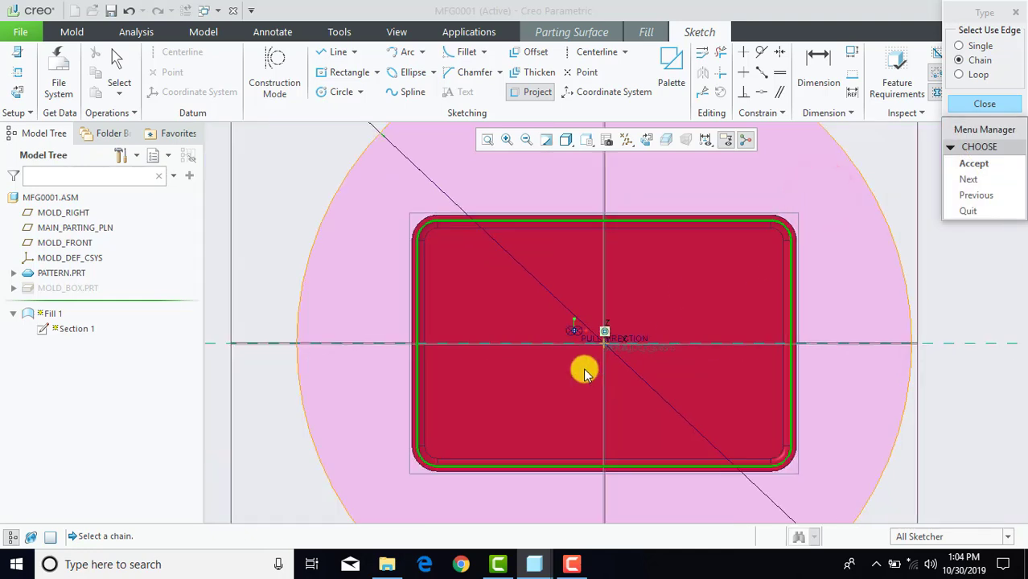
{"action": "left_click", "coordinate": [972, 164]}
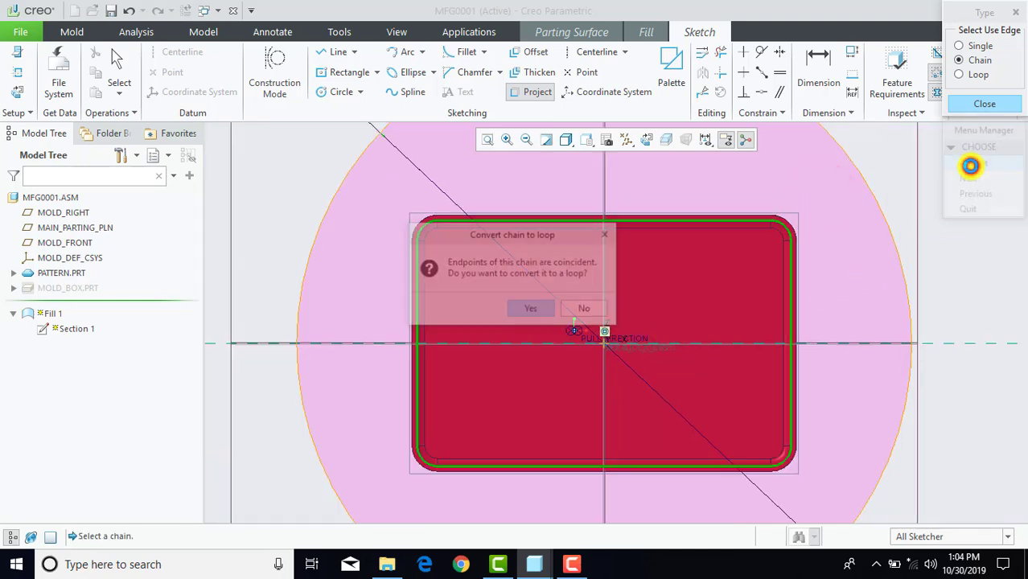
{"action": "left_click", "coordinate": [530, 311]}
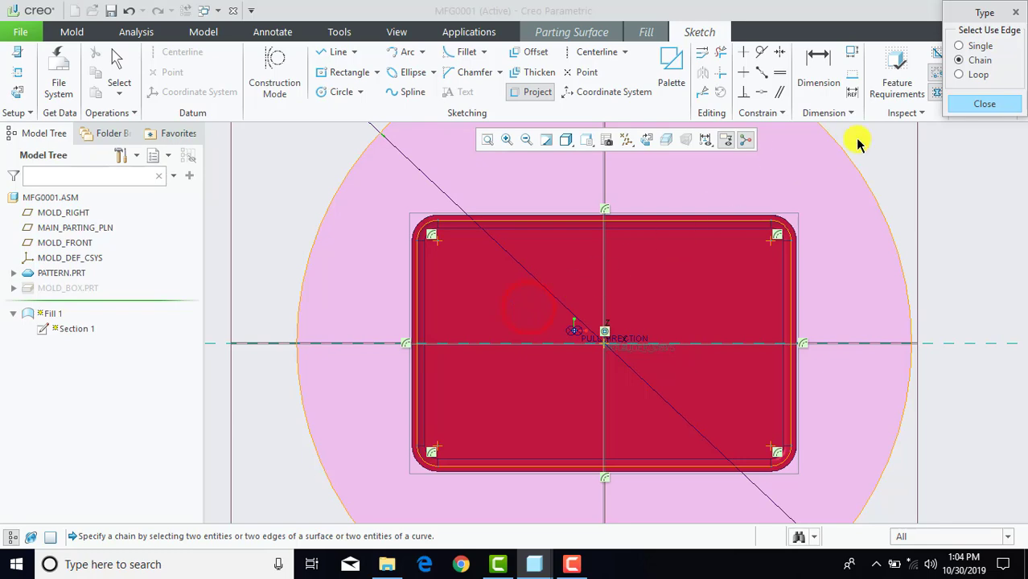
{"action": "left_click", "coordinate": [982, 105]}
{"action": "scroll", "coordinate": [767, 239], "scroll_direction": "up", "scroll_amount": 2}
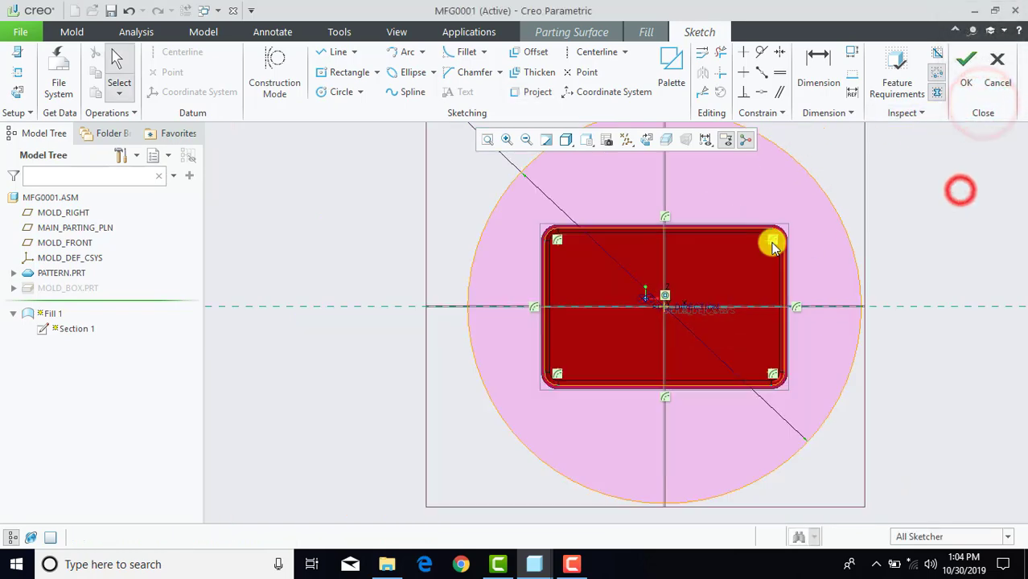
Step: Finish the sketch, complete the fill surface between the circle and the projected loop, and finish the parting surface
{"action": "scroll", "coordinate": [754, 251], "scroll_direction": "down", "scroll_amount": 1}
{"action": "mouse_move", "coordinate": [754, 253]}
{"action": "middle_mouse_down"}
{"action": "mouse_move", "coordinate": [705, 319]}
{"action": "mouse_move", "coordinate": [668, 338]}
{"action": "mouse_move", "coordinate": [720, 291]}
{"action": "middle_mouse_up"}
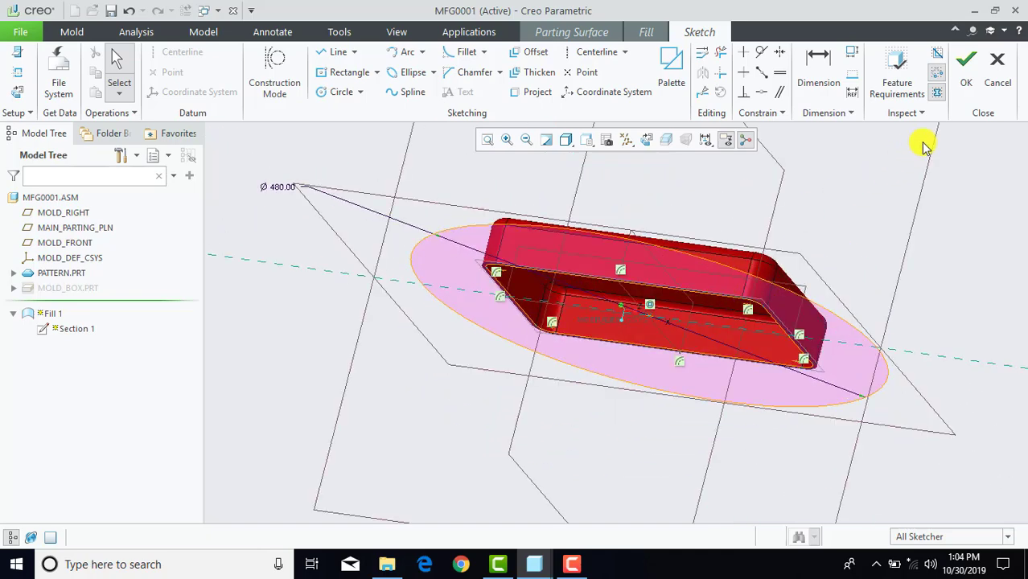
{"action": "left_click", "coordinate": [967, 64]}
{"action": "left_click", "coordinate": [327, 85]}
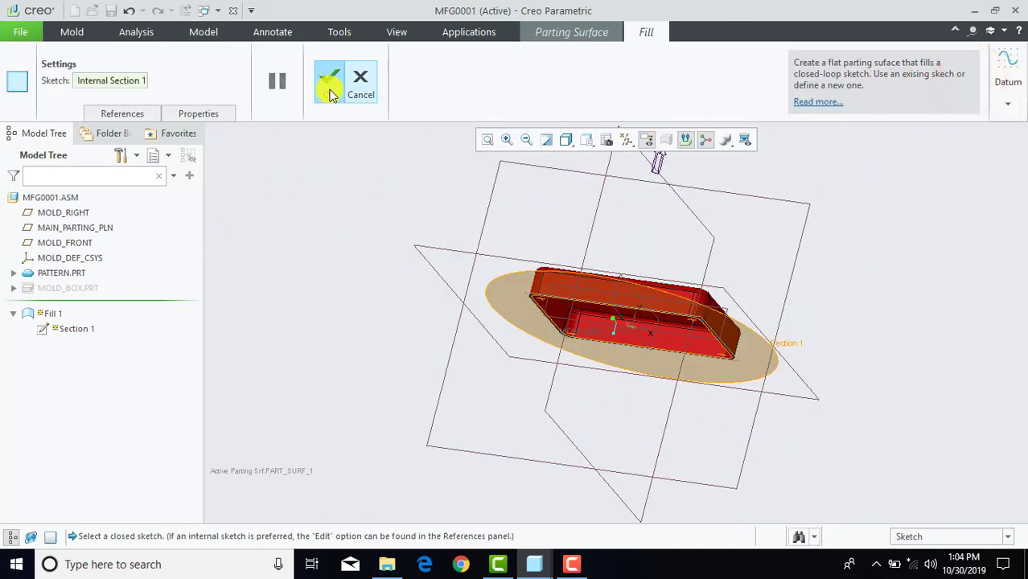
{"action": "left_click", "coordinate": [948, 73]}
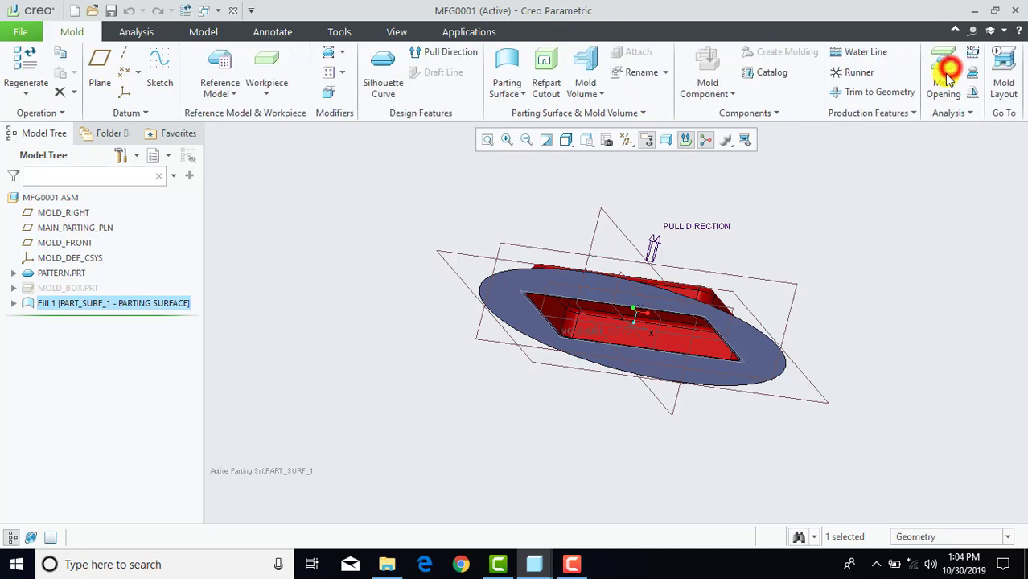
Step: Inspect the fill parting surface around the pattern from both sides
{"action": "left_click", "coordinate": [848, 205]}
{"action": "middle_click_drag", "start_coordinate": [848, 205], "coordinate": [643, 283]}
{"action": "scroll", "coordinate": [644, 283], "scroll_direction": "down", "scroll_amount": 2}
{"action": "scroll", "coordinate": [643, 283], "scroll_direction": "up", "scroll_amount": 3}
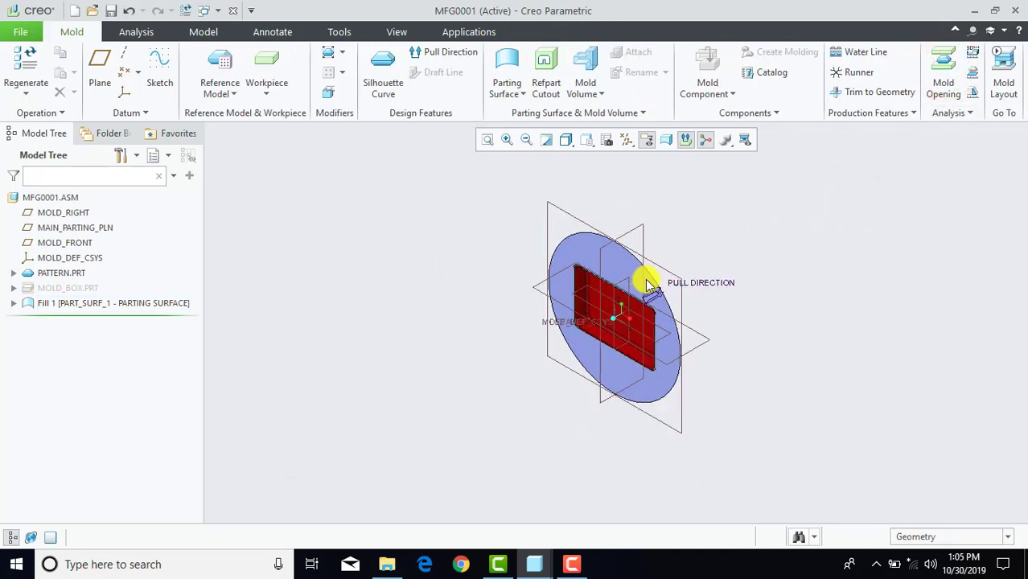
{"action": "middle_click_drag", "start_coordinate": [722, 297], "coordinate": [541, 349]}
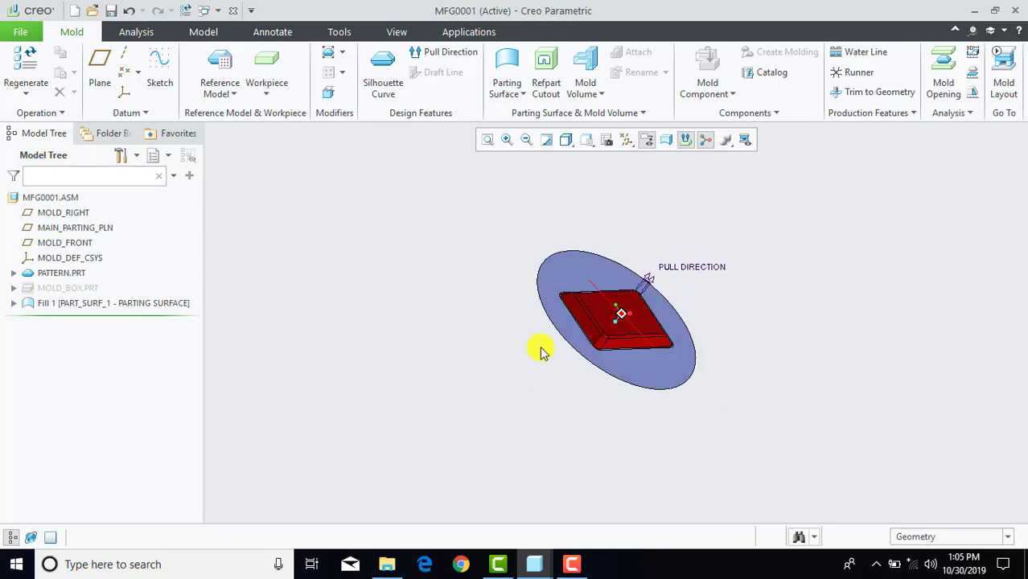
{"action": "scroll", "coordinate": [585, 313], "scroll_direction": "down", "scroll_amount": 5}
{"action": "scroll", "coordinate": [596, 280], "scroll_direction": "up", "scroll_amount": 4}
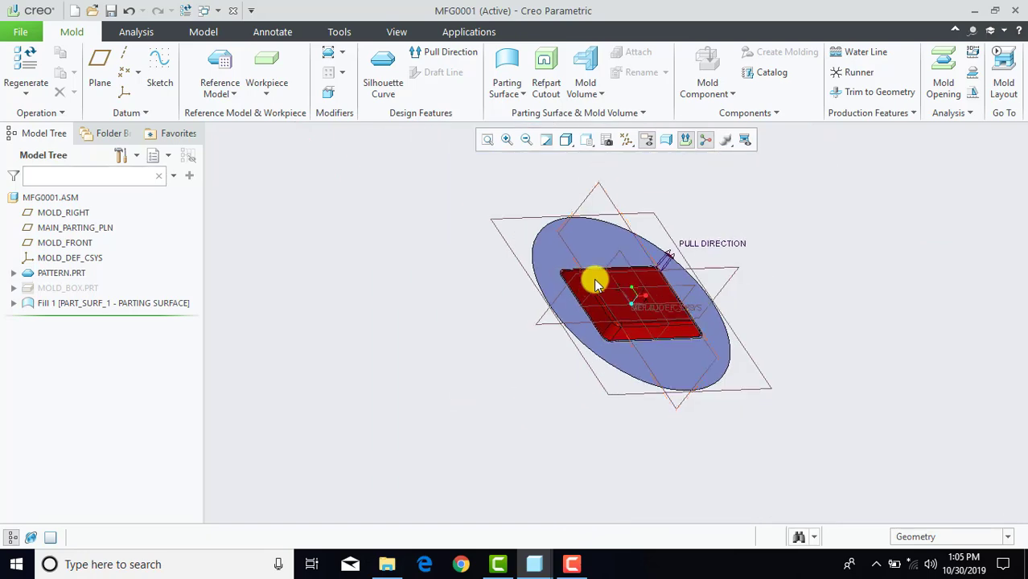
{"action": "middle_click_drag", "start_coordinate": [594, 277], "coordinate": [429, 404]}
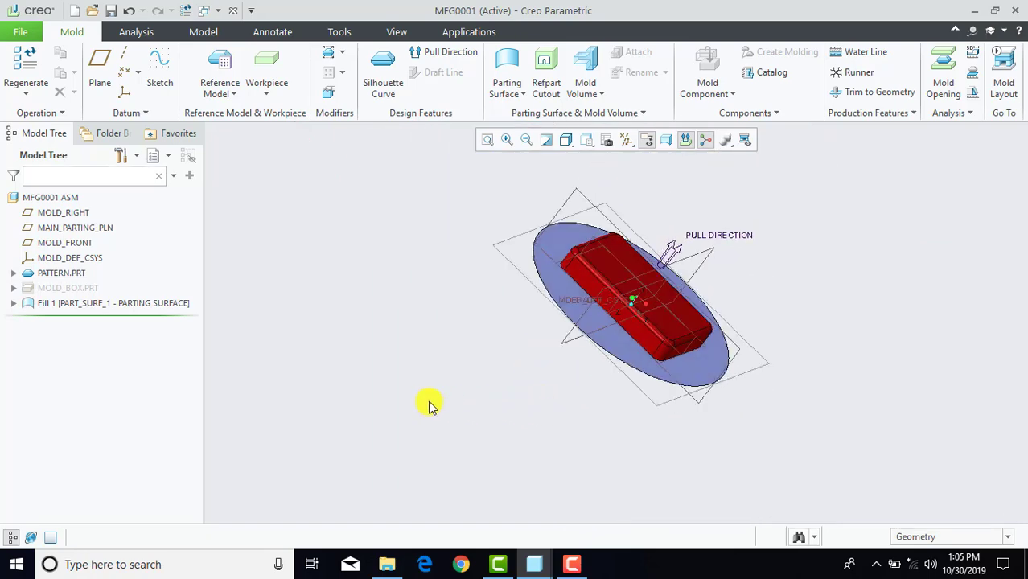
Step: Show the hidden workpiece MOLD_BOX.PRT and check it against the parting surface
{"action": "right_click", "coordinate": [68, 289]}
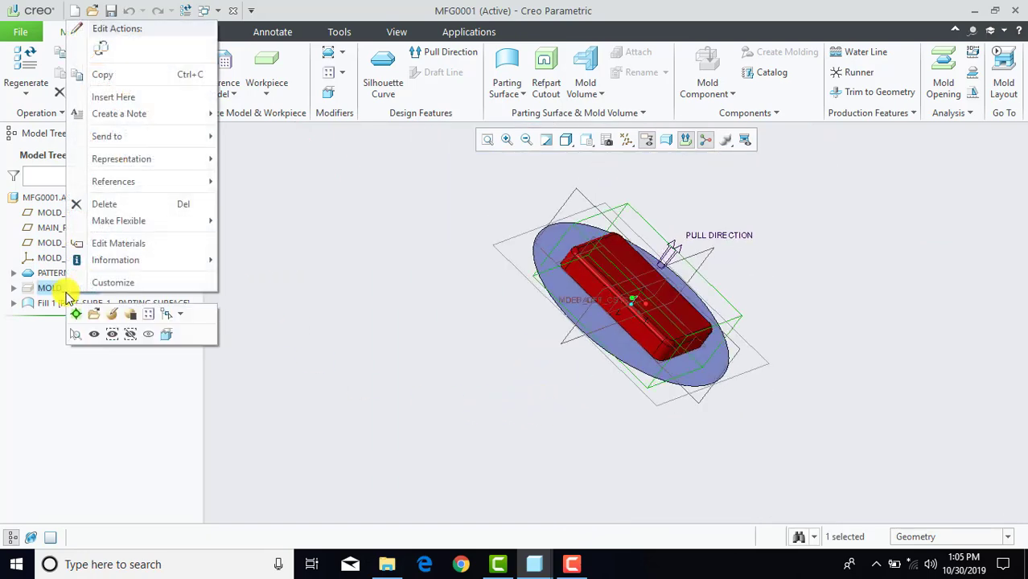
{"action": "left_click", "coordinate": [95, 335]}
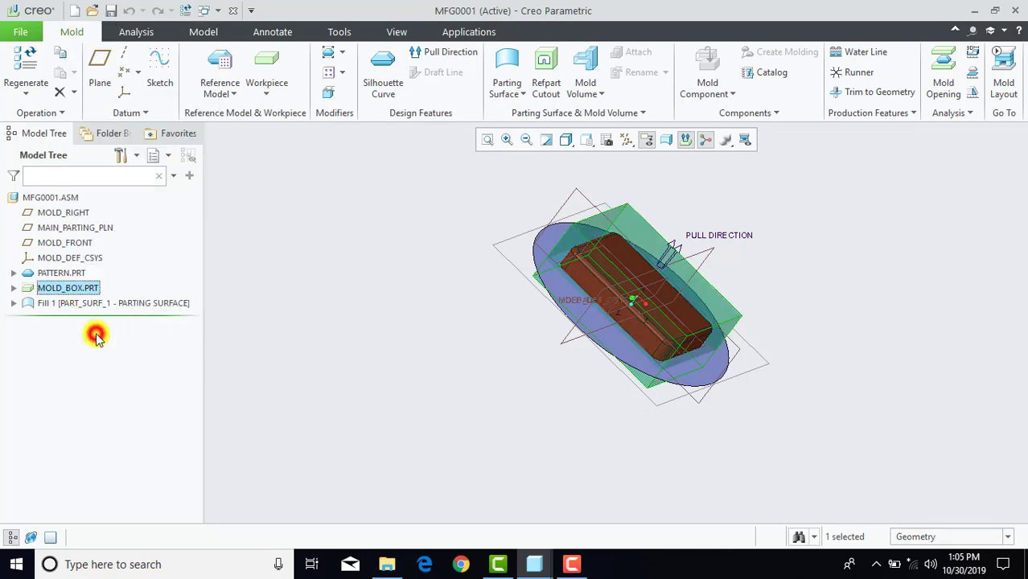
{"action": "left_click", "coordinate": [833, 232]}
{"action": "middle_click_drag", "start_coordinate": [691, 303], "coordinate": [619, 275]}
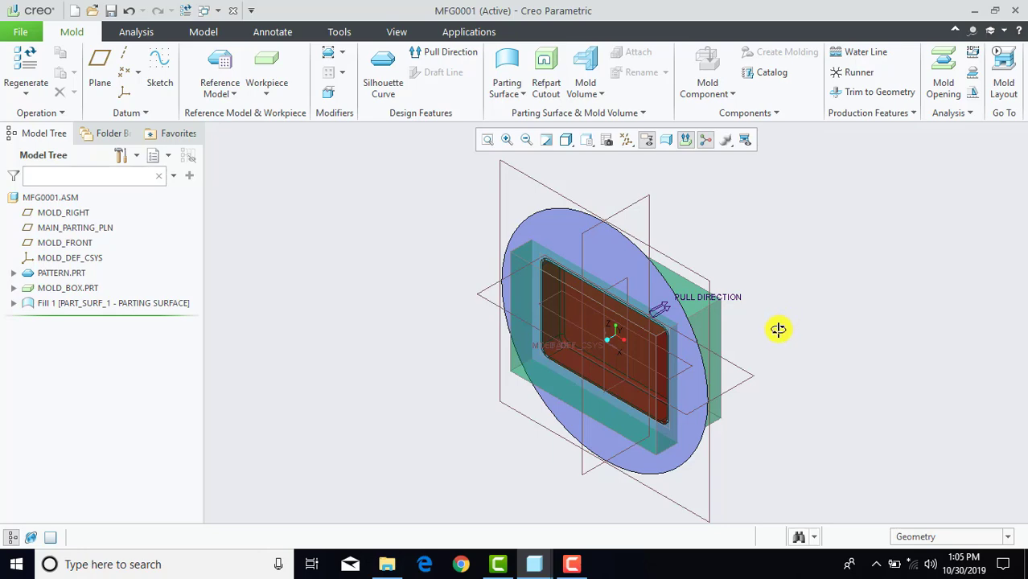
{"action": "middle_click_drag", "start_coordinate": [777, 328], "coordinate": [740, 340]}
Step: Create a Refpart Cutout that removes the reference pattern from the MOLD_BOX.PRT workpiece
{"action": "left_click", "coordinate": [542, 74]}
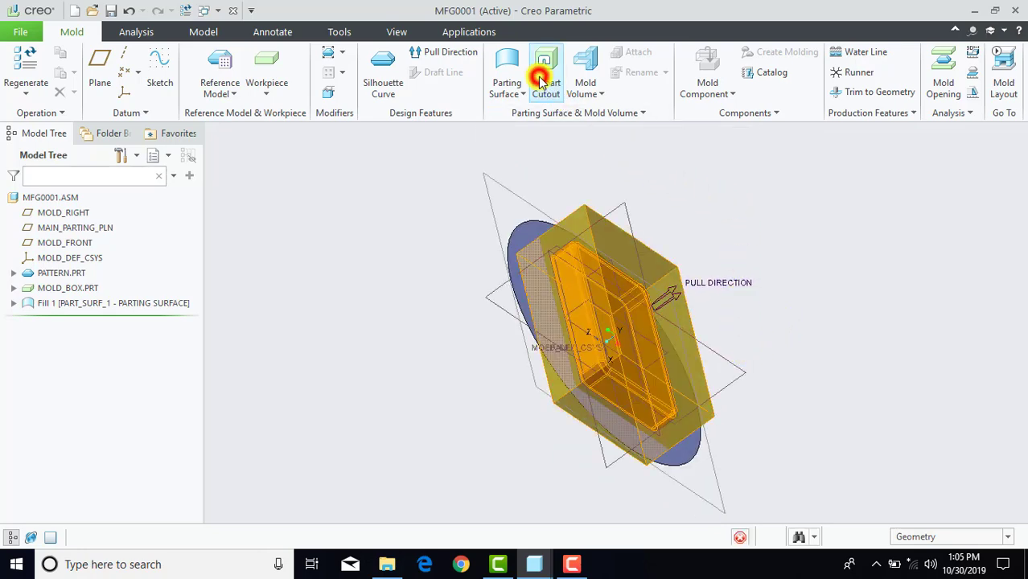
{"action": "left_click", "coordinate": [579, 220]}
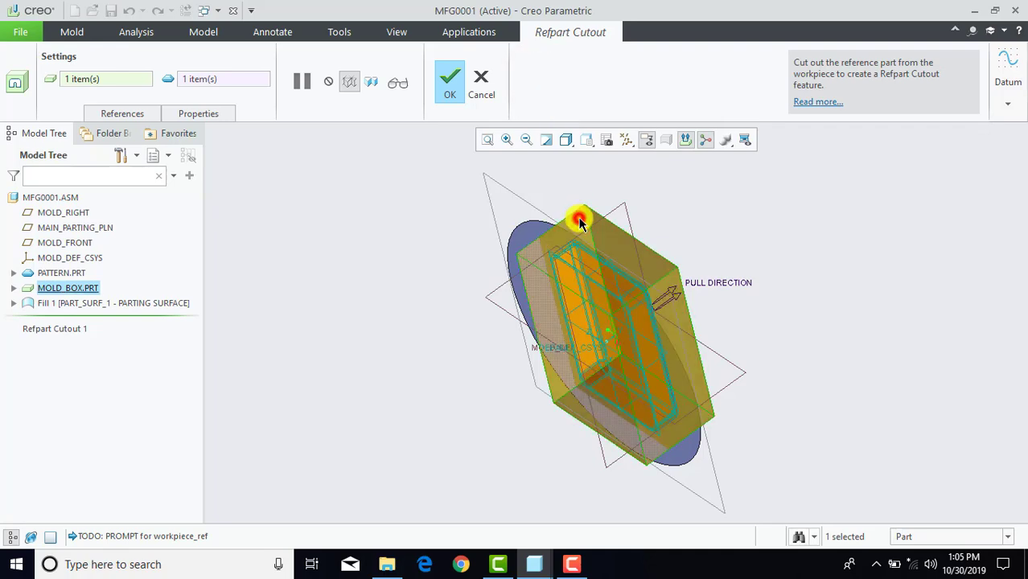
{"action": "left_click", "coordinate": [449, 82]}
{"action": "left_click", "coordinate": [693, 207]}
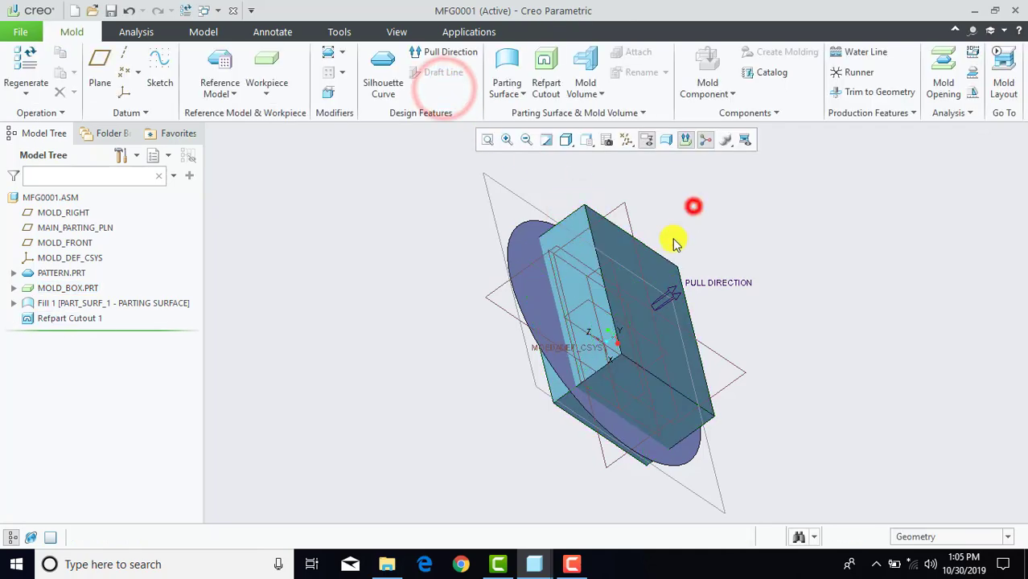
Step: Split the reference-part cutout volume into two mold volumes with a Volume Split, using the fill parting surface as the splitting surface
{"action": "middle_click_drag", "start_coordinate": [470, 410], "coordinate": [511, 415]}
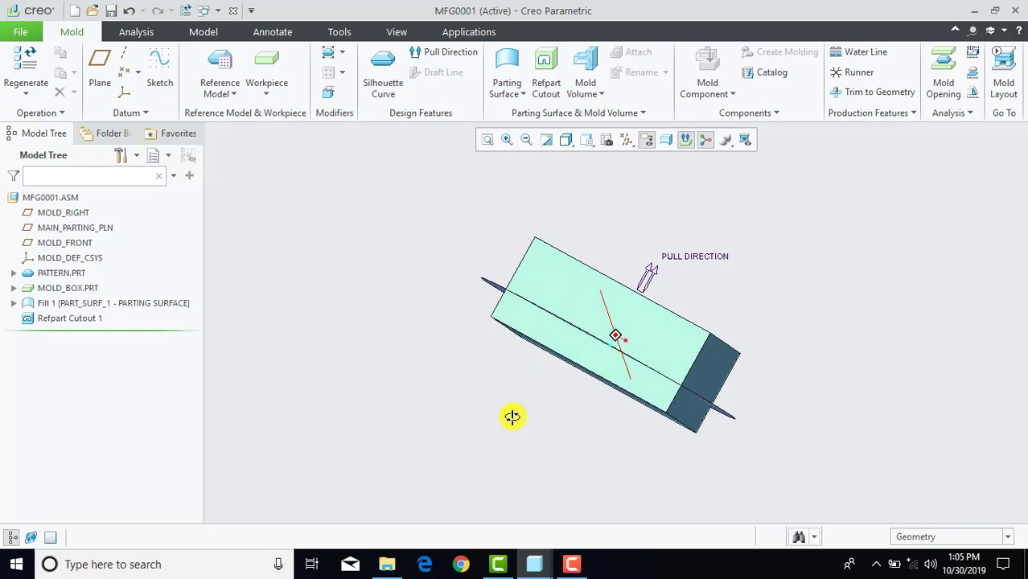
{"action": "left_click", "coordinate": [588, 95]}
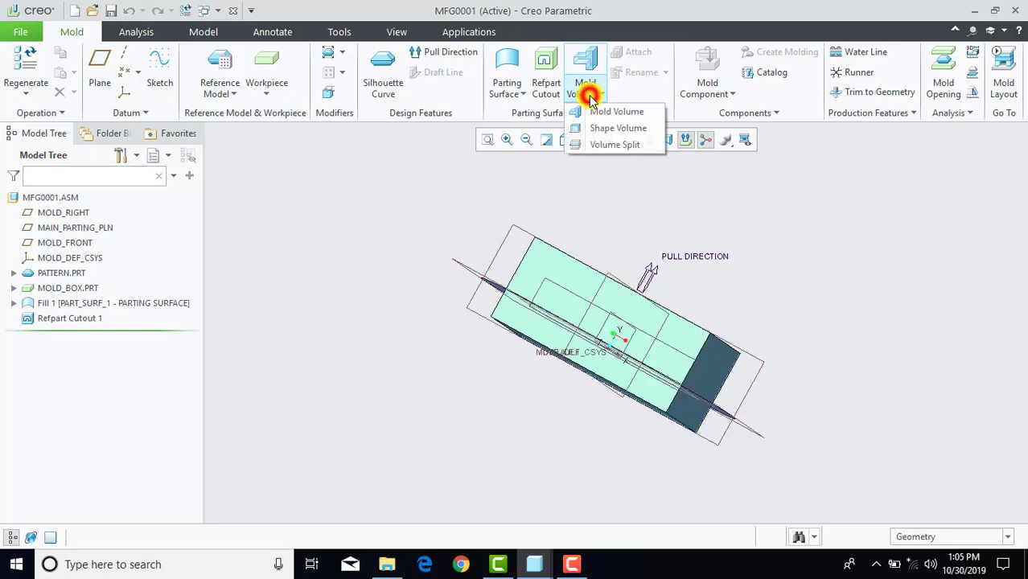
{"action": "left_click", "coordinate": [609, 144]}
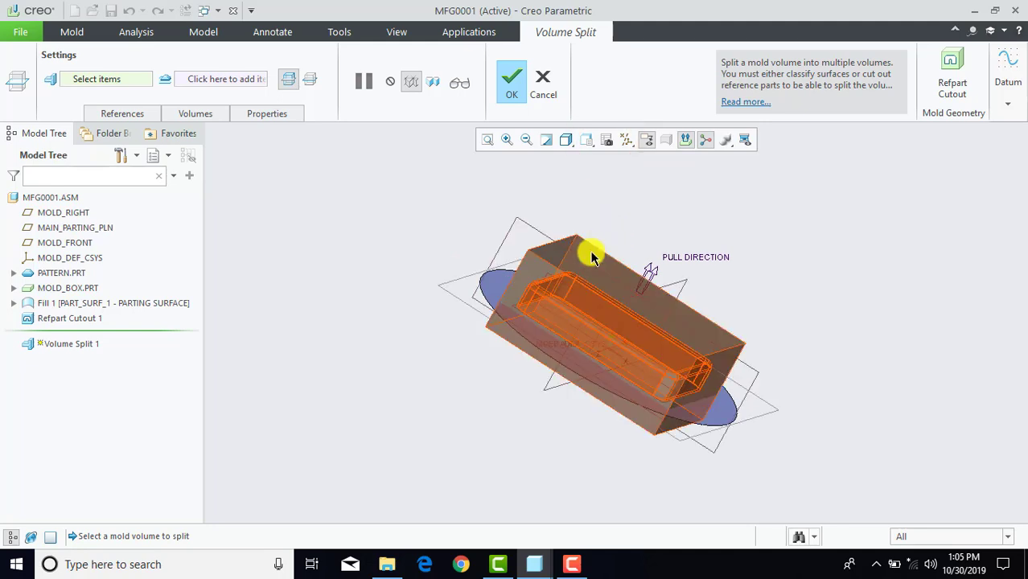
{"action": "left_click", "coordinate": [591, 259]}
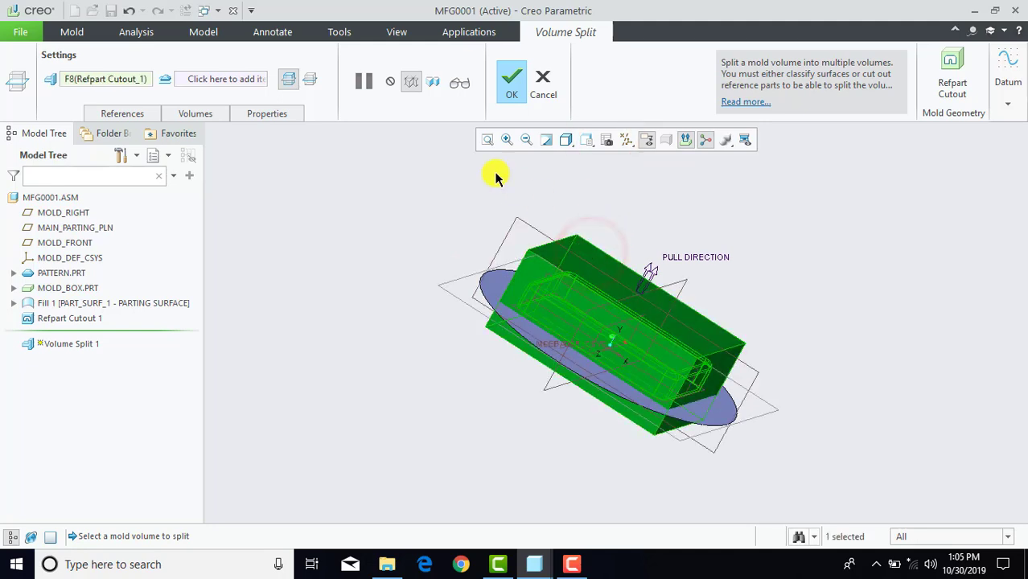
{"action": "left_click", "coordinate": [241, 80]}
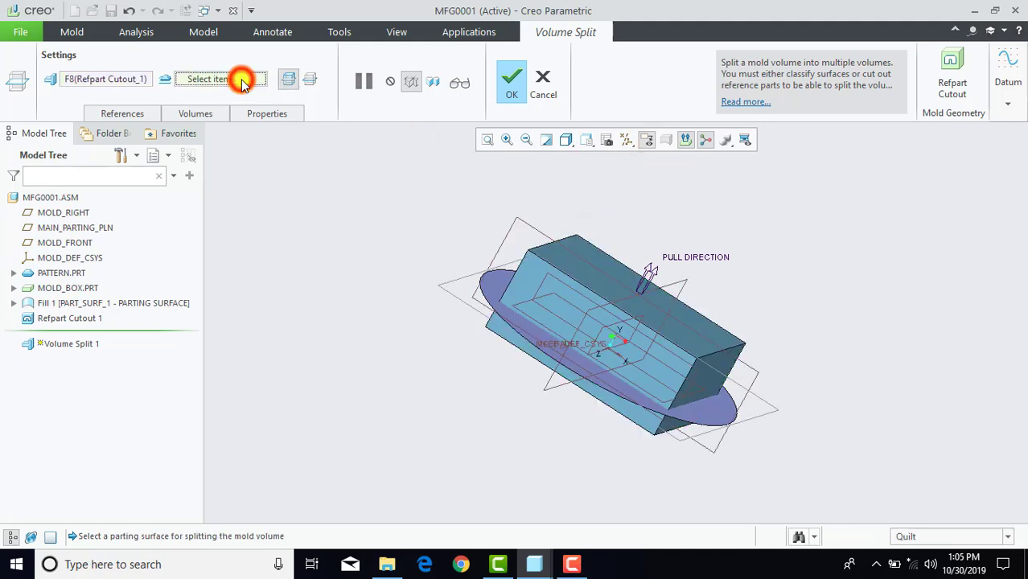
{"action": "left_click", "coordinate": [490, 279]}
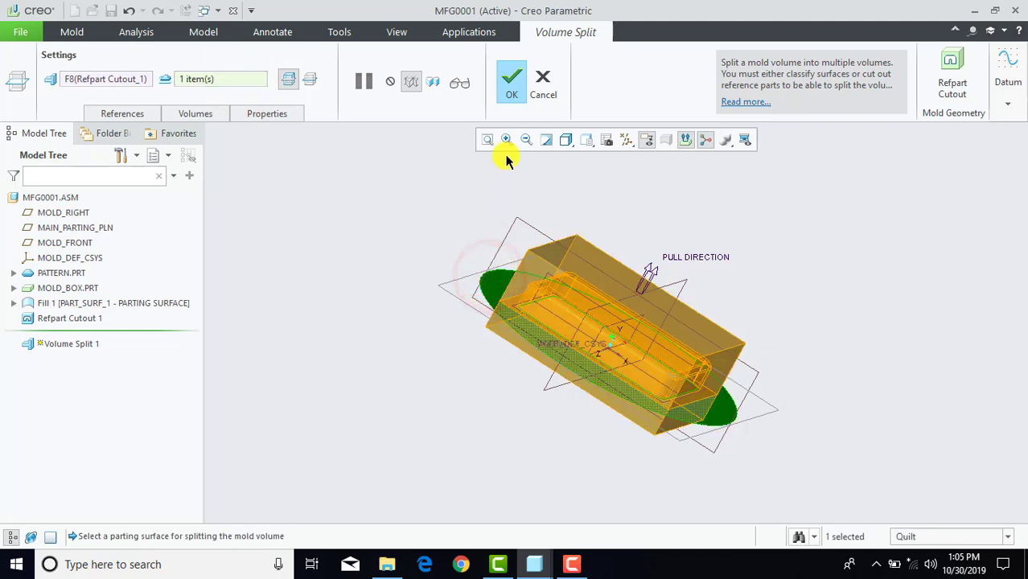
{"action": "left_click", "coordinate": [514, 85]}
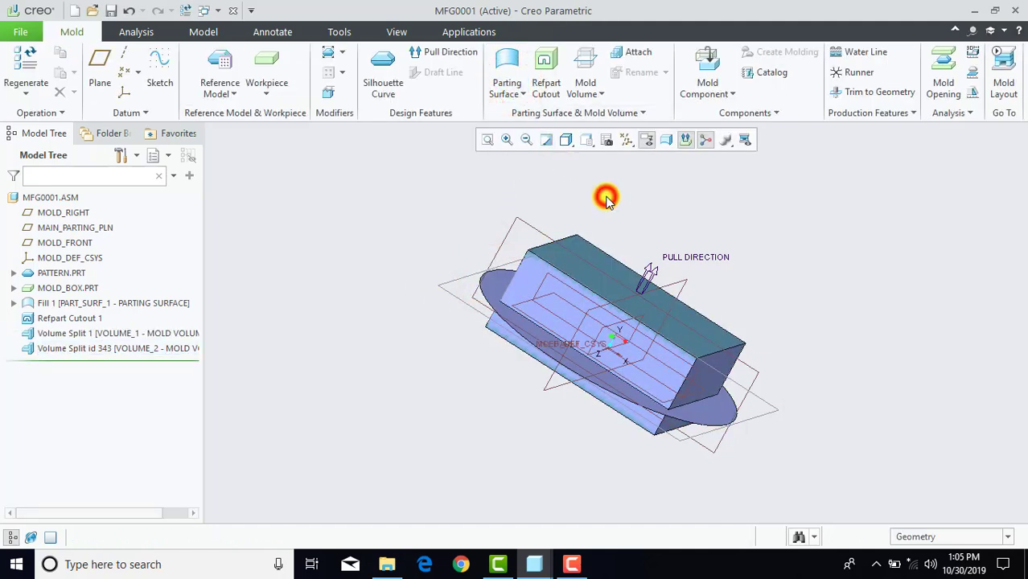
Step: Create mold components from both volumes, VOLUME_1 and VOLUME_2
{"action": "left_click", "coordinate": [708, 63]}
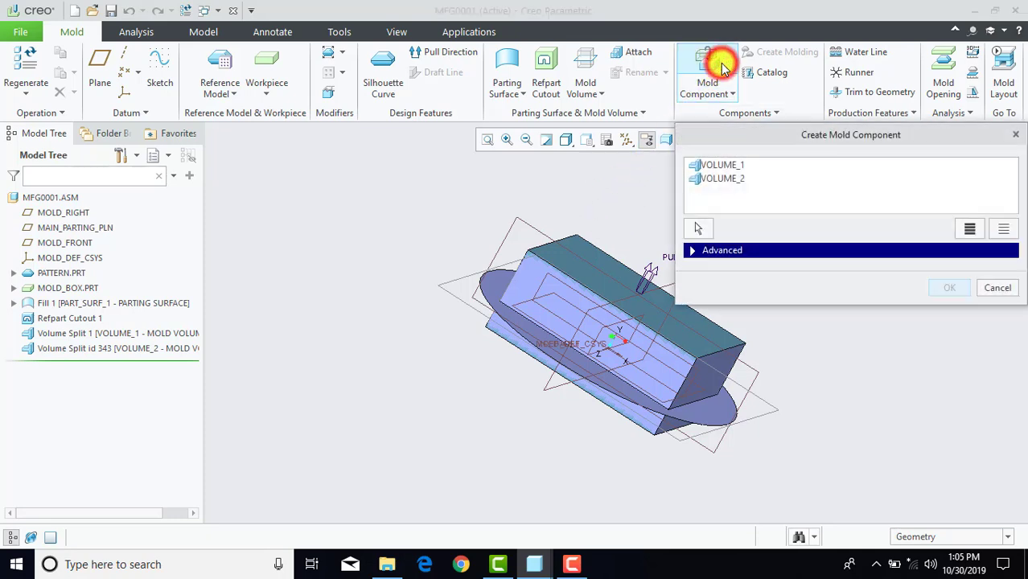
{"action": "left_click", "coordinate": [737, 165]}
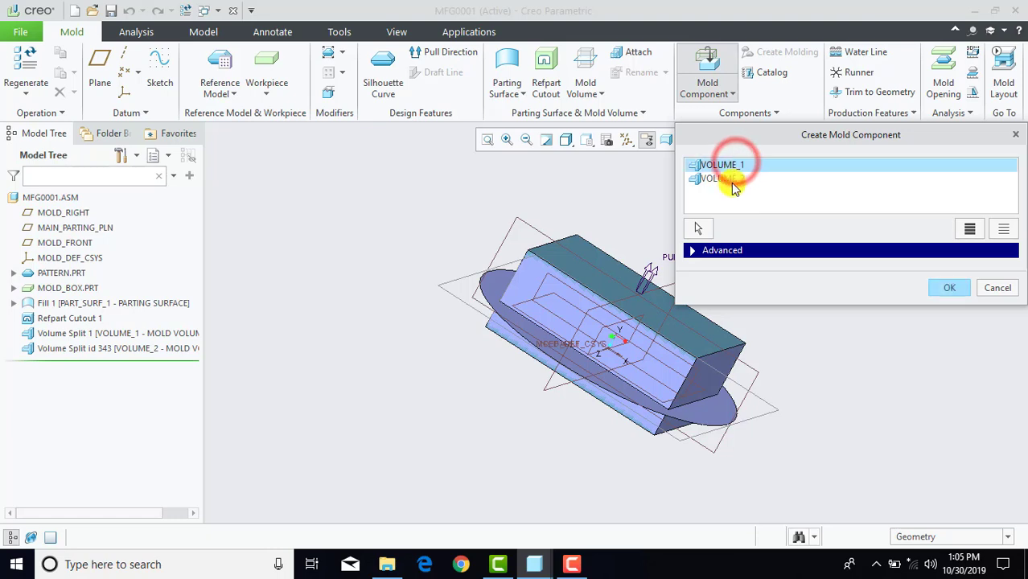
{"action": "left_click", "coordinate": [732, 180]}
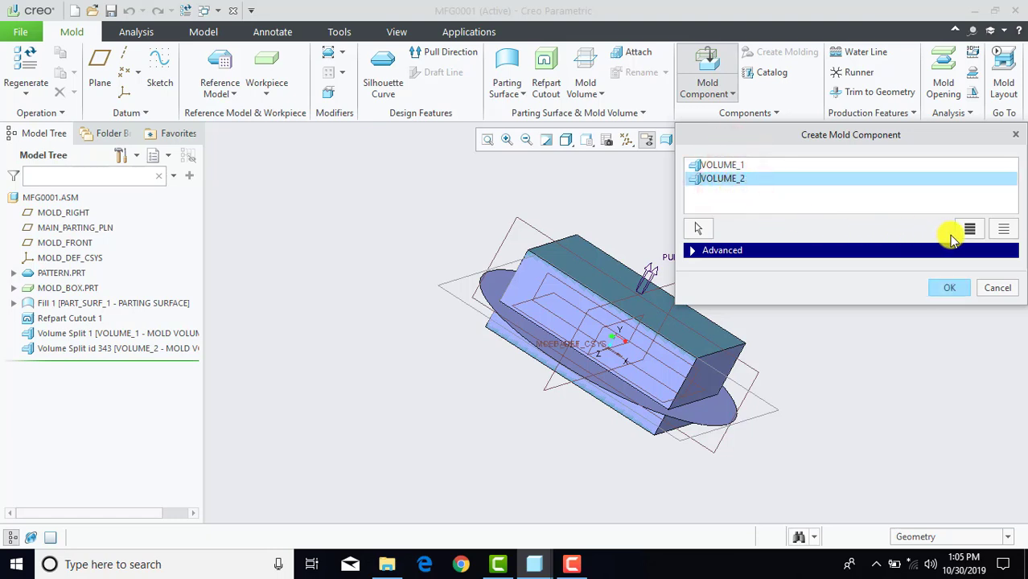
{"action": "left_click", "coordinate": [968, 231]}
{"action": "left_click", "coordinate": [942, 287]}
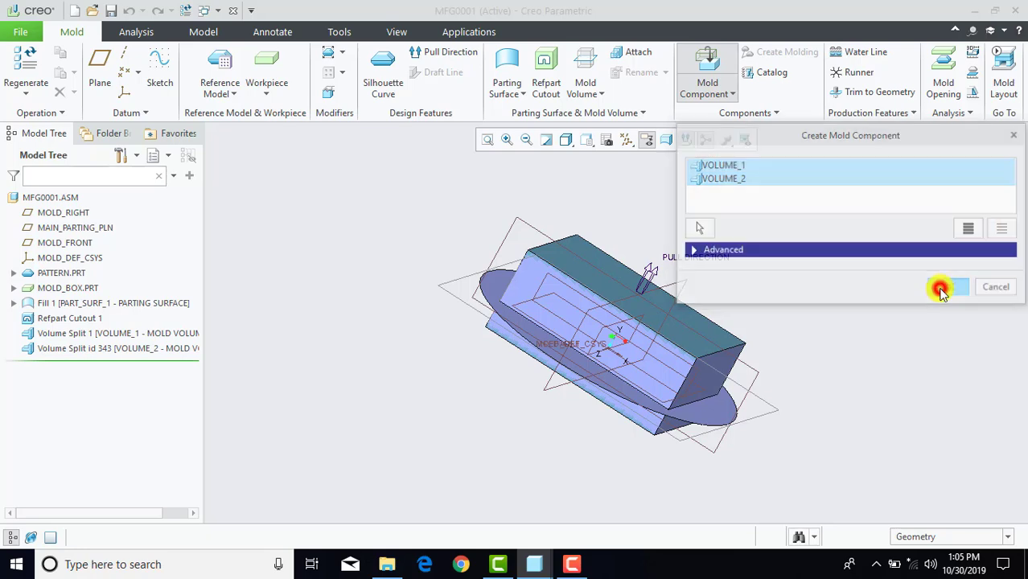
{"action": "left_click", "coordinate": [661, 213]}
Step: Start editing the exploded positions and move VOLUME_2.PRT about 312 upward along the pull direction, clear of the pattern
{"action": "middle_click_drag", "start_coordinate": [476, 400], "coordinate": [523, 427]}
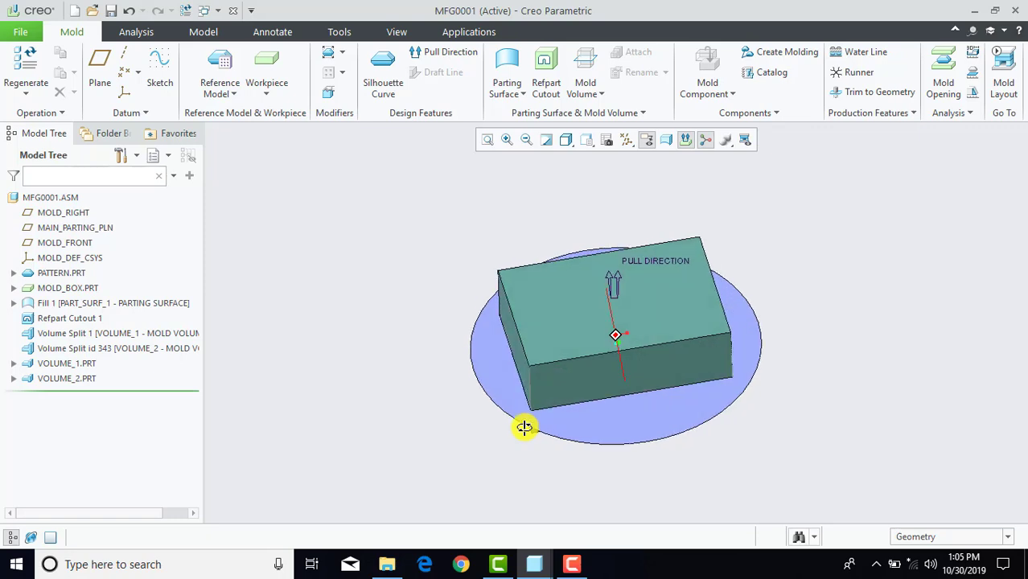
{"action": "left_click", "coordinate": [381, 31]}
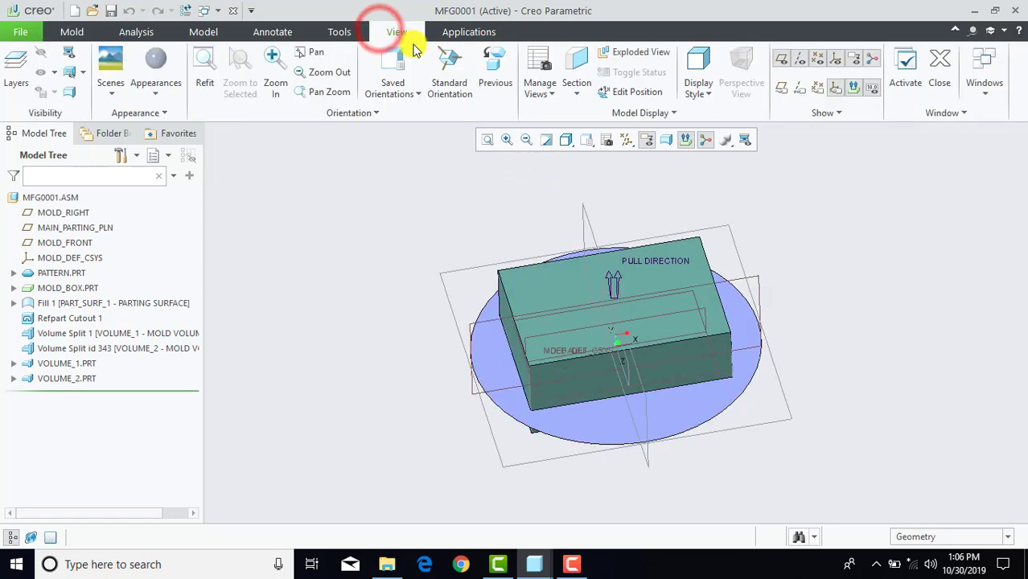
{"action": "left_click", "coordinate": [624, 95]}
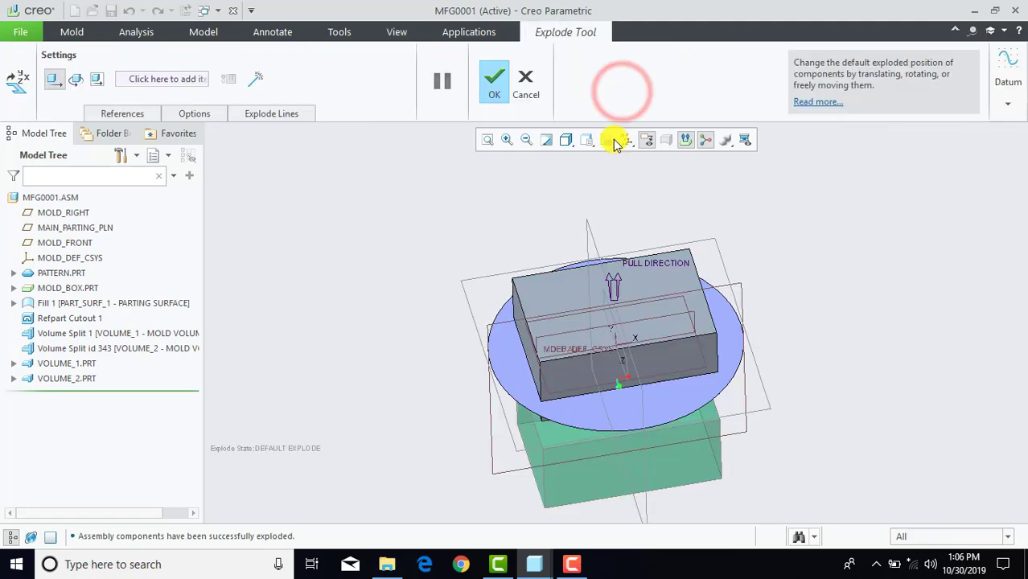
{"action": "left_click", "coordinate": [543, 291]}
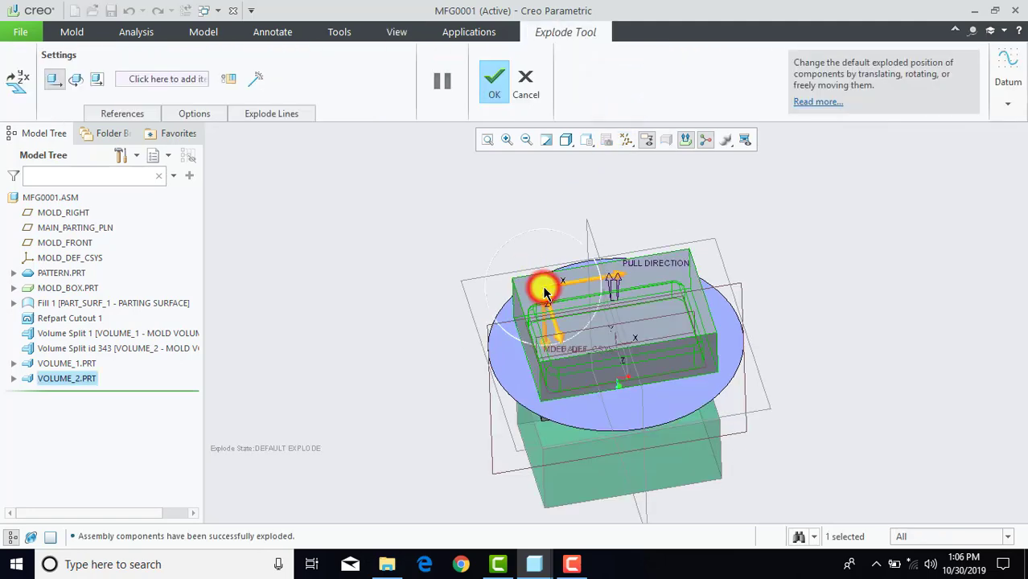
{"action": "left_click_drag", "start_coordinate": [543, 342], "coordinate": [544, 224]}
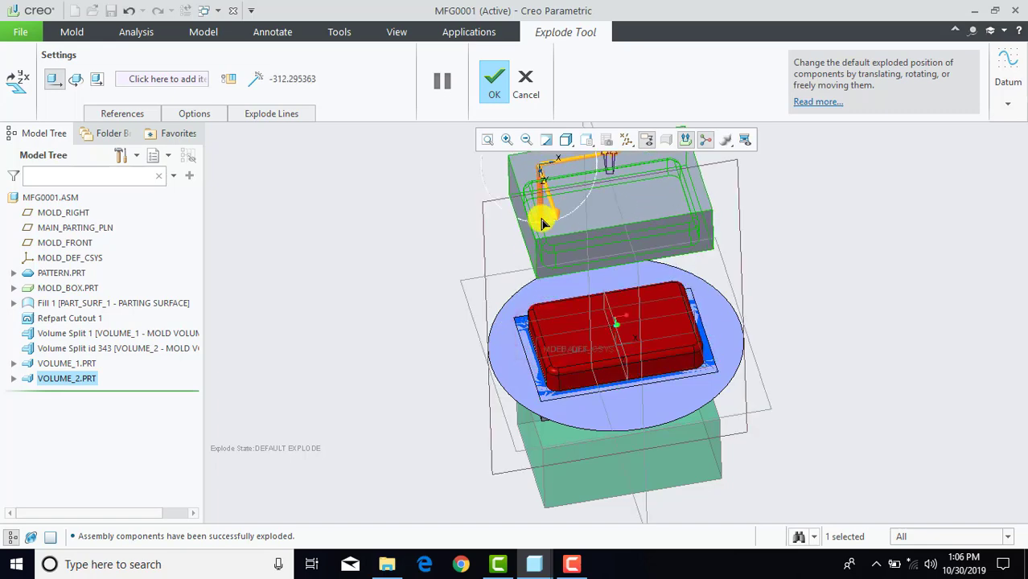
Step: Move VOLUME_1.PRT about 308 downward in the exploded view, below the parting surface
{"action": "left_click", "coordinate": [545, 424]}
{"action": "left_click_drag", "start_coordinate": [544, 420], "coordinate": [535, 573]}
{"action": "scroll", "coordinate": [791, 395], "scroll_direction": "down", "scroll_amount": 3}
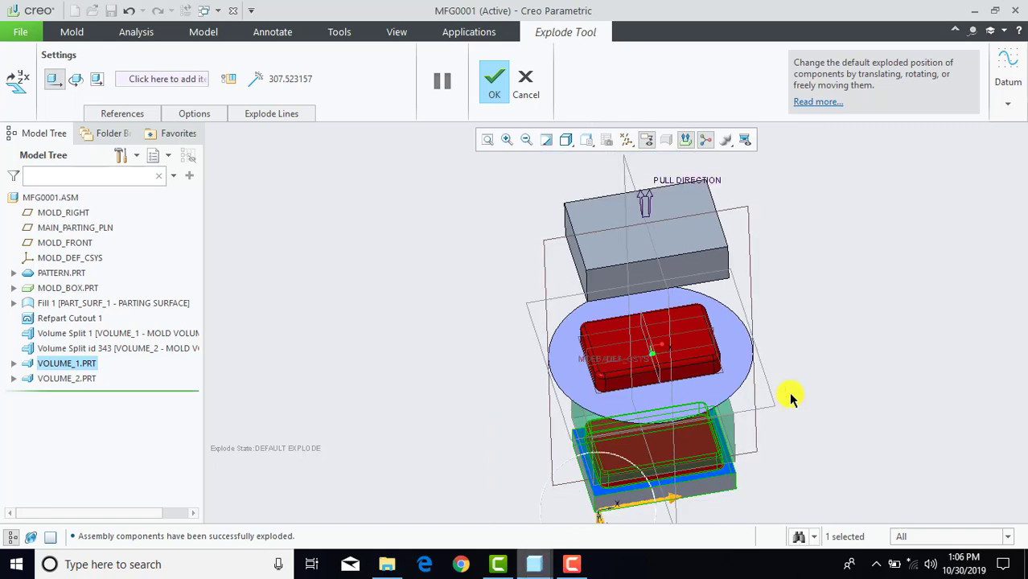
{"action": "middle_click_drag", "start_coordinate": [772, 359], "coordinate": [748, 328]}
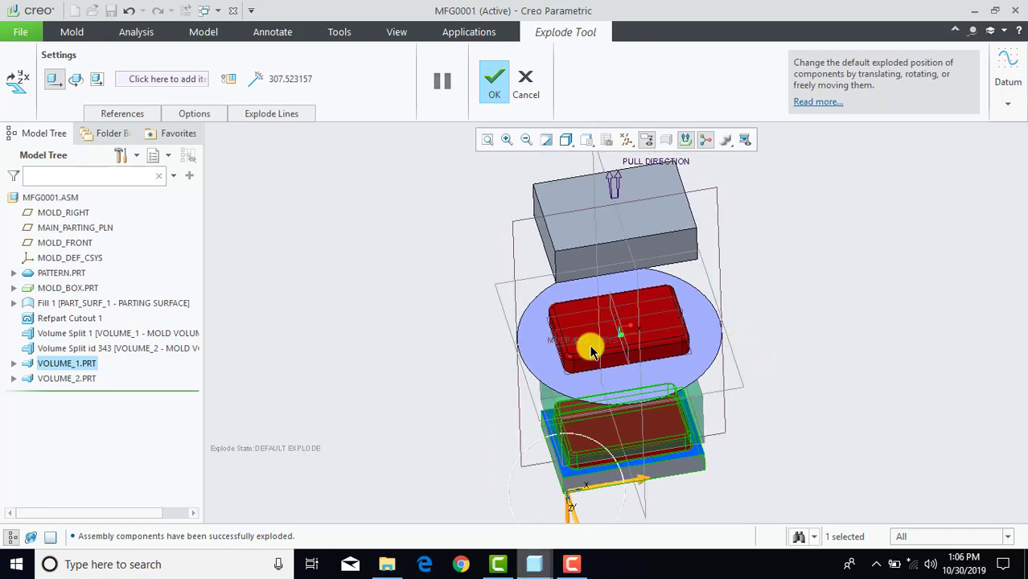
Step: Move the MOLD_BOX.PRT workpiece sideways and up beside the stacked parts, and accept the exploded positions
{"action": "left_click", "coordinate": [544, 402]}
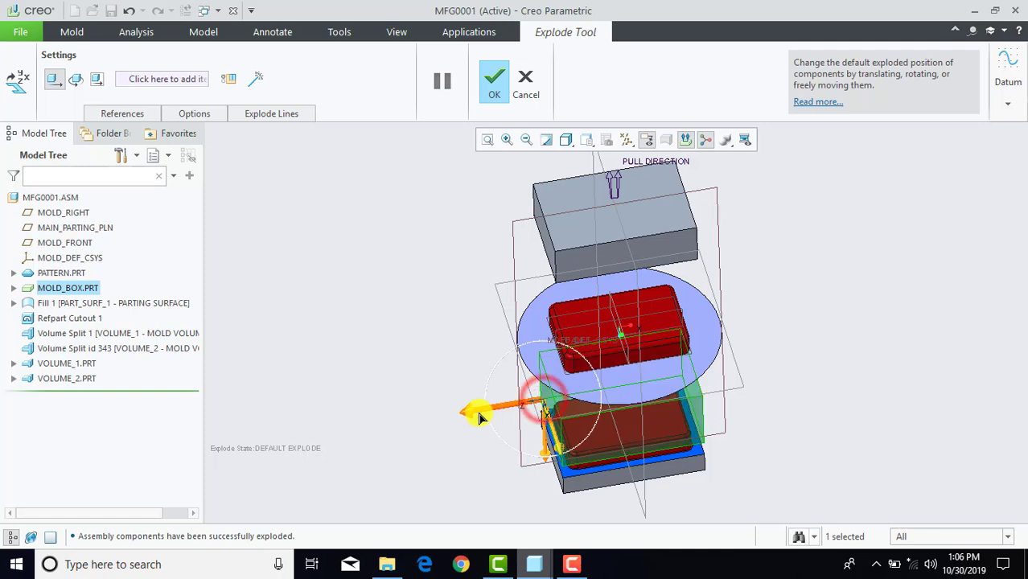
{"action": "left_click_drag", "start_coordinate": [478, 417], "coordinate": [274, 438]}
{"action": "left_click_drag", "start_coordinate": [345, 504], "coordinate": [333, 345]}
{"action": "left_click_drag", "start_coordinate": [264, 292], "coordinate": [257, 294]}
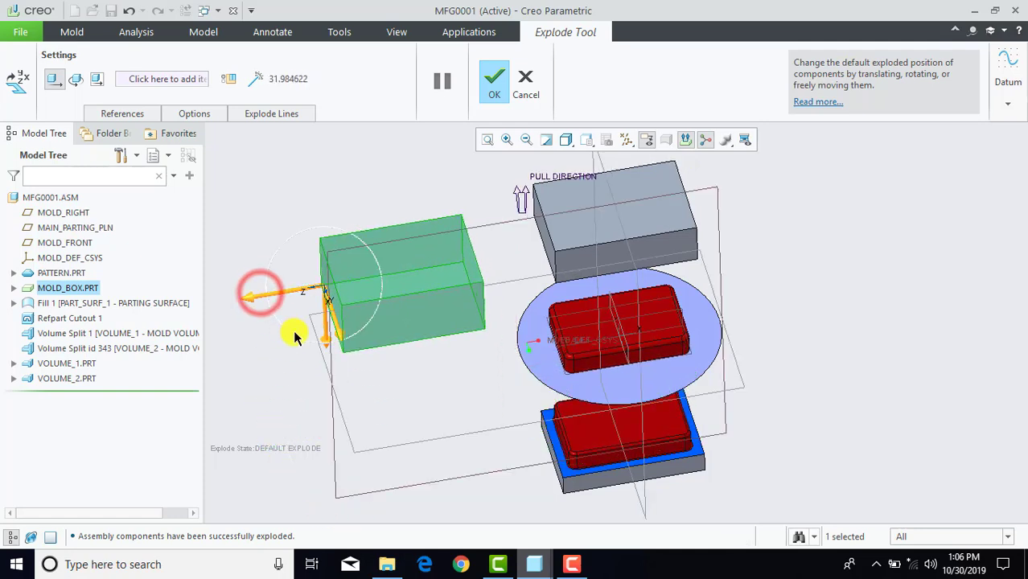
{"action": "left_click_drag", "start_coordinate": [328, 332], "coordinate": [322, 391]}
{"action": "middle_click_drag", "start_coordinate": [788, 381], "coordinate": [759, 399], "text": "shift"}
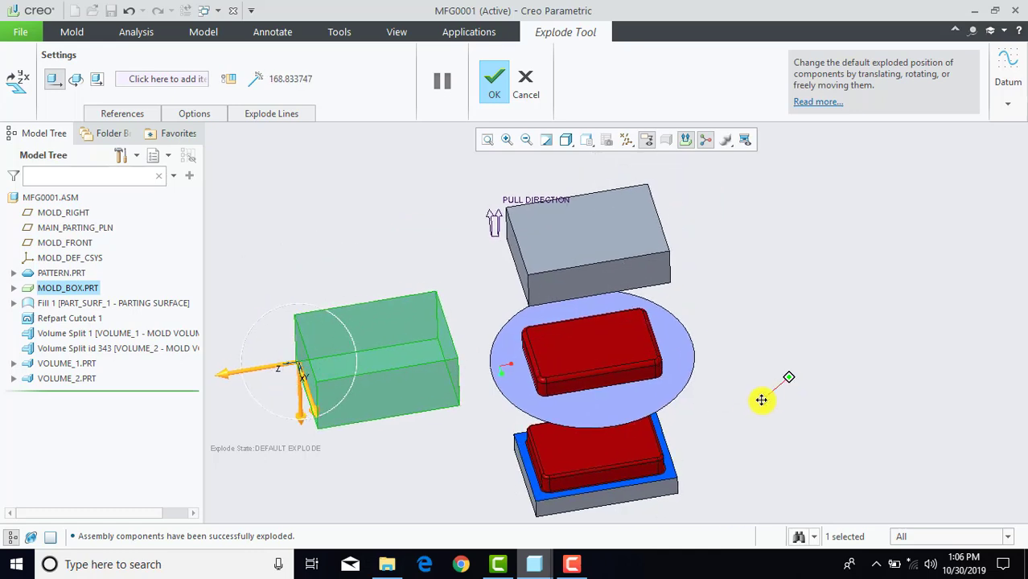
{"action": "left_click", "coordinate": [496, 85]}
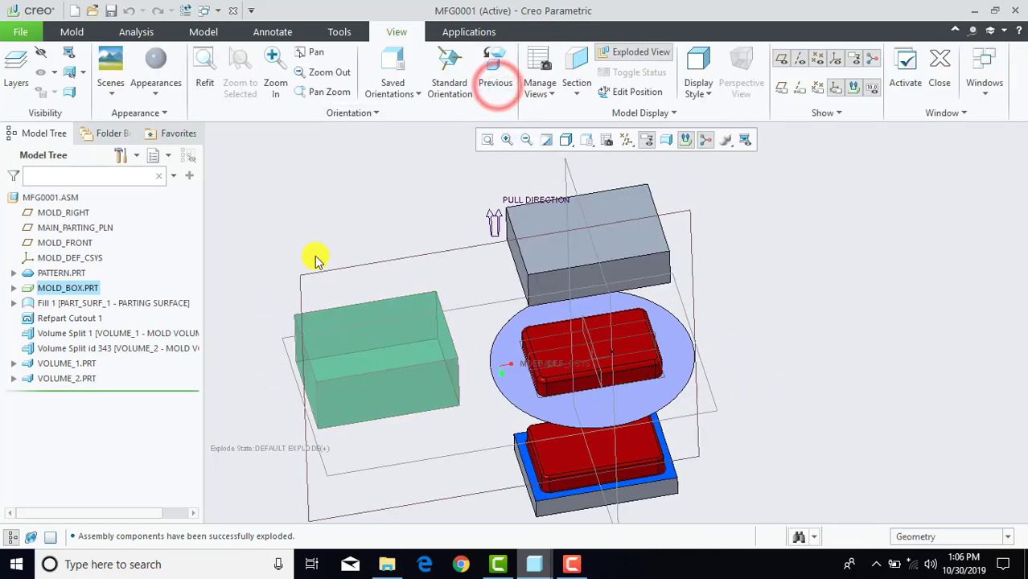
Step: Apply the yellow appearance to both mold halves, VOLUME_1.PRT and VOLUME_2.PRT
{"action": "left_click", "coordinate": [64, 364]}
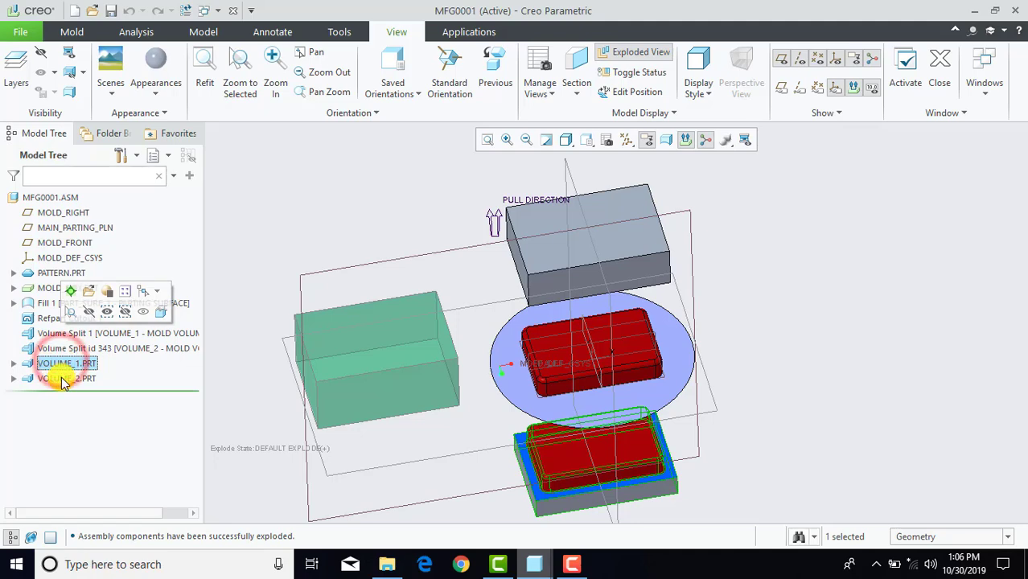
{"action": "left_click", "coordinate": [65, 379], "text": "ctrl"}
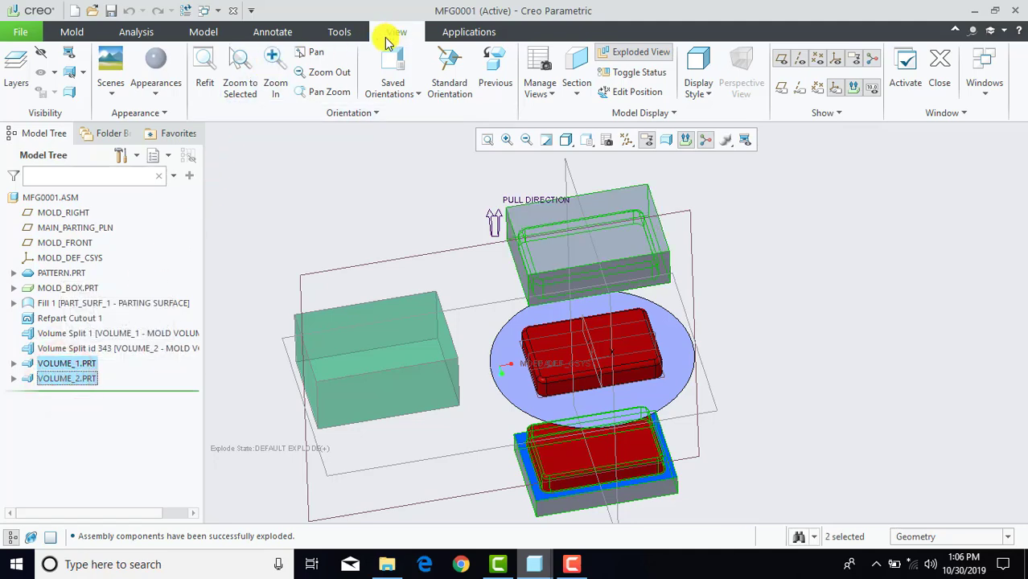
{"action": "left_click", "coordinate": [156, 84]}
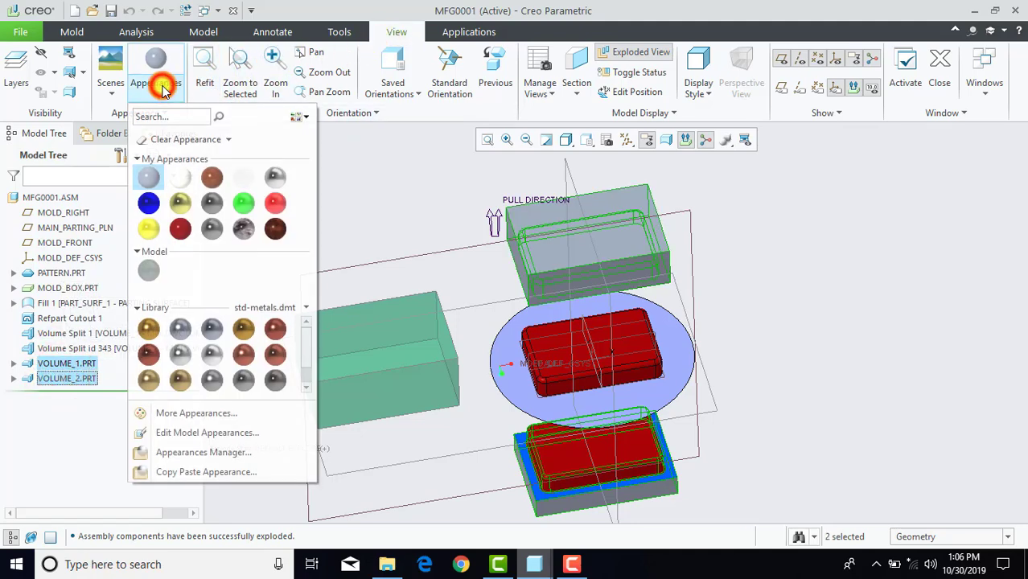
{"action": "left_click", "coordinate": [143, 234]}
{"action": "left_click", "coordinate": [349, 212]}
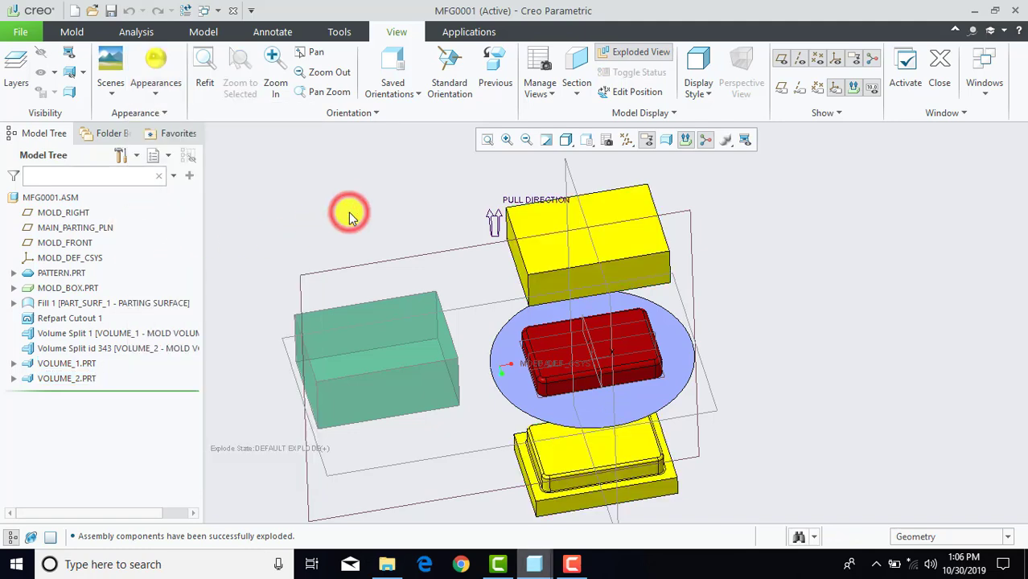
Step: Color the flat parting face around the raised core of VOLUME_1.PRT blue
{"action": "scroll", "coordinate": [586, 496], "scroll_direction": "up", "scroll_amount": 5}
{"action": "left_click", "coordinate": [446, 478]}
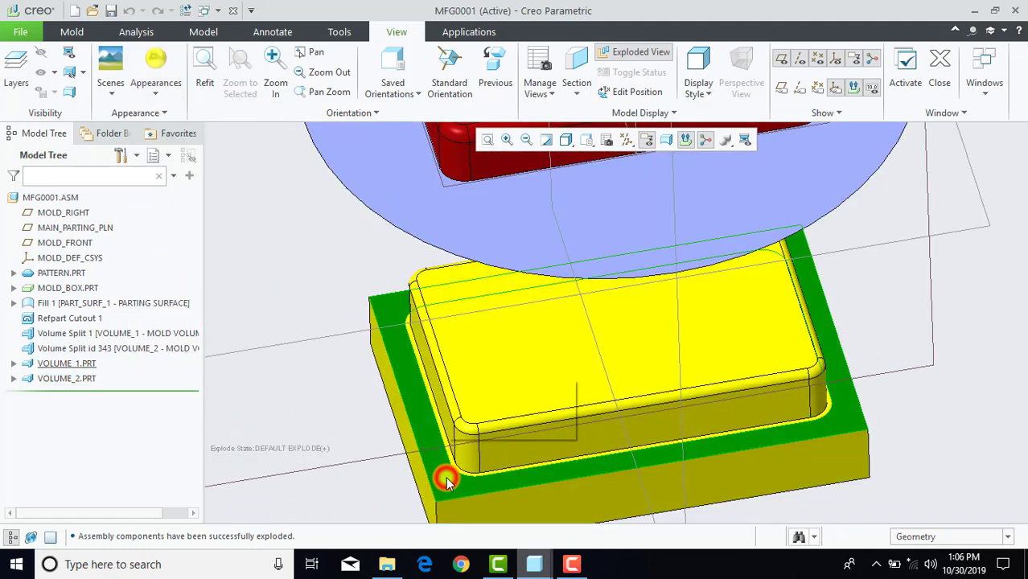
{"action": "left_click", "coordinate": [164, 91]}
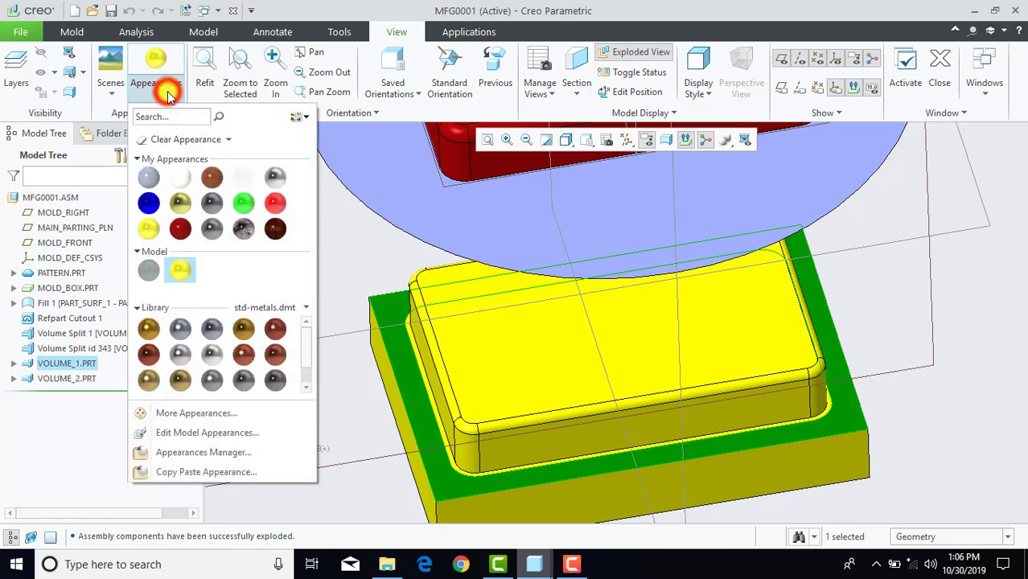
{"action": "left_click", "coordinate": [148, 203]}
{"action": "scroll", "coordinate": [563, 362], "scroll_direction": "down", "scroll_amount": 3}
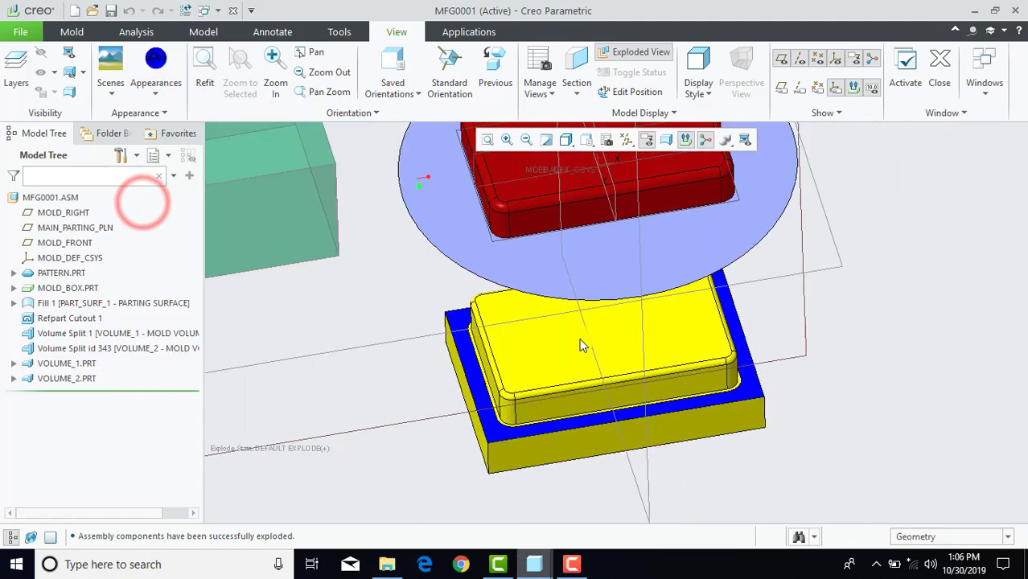
Step: Apply the same blue appearance to the parting face around the cavity on the underside of VOLUME_2.PRT
{"action": "middle_click_drag", "start_coordinate": [611, 402], "coordinate": [642, 263]}
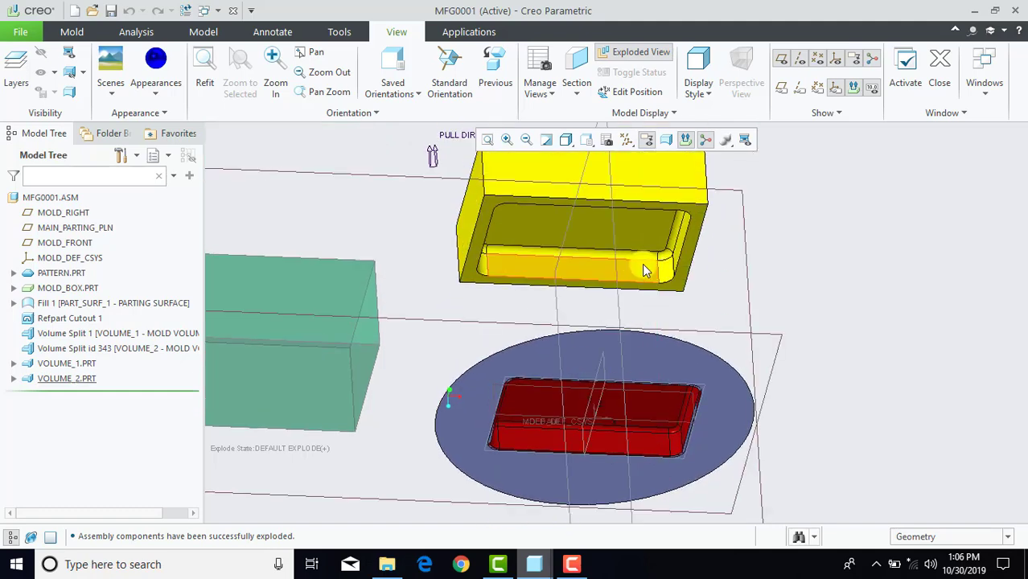
{"action": "left_click", "coordinate": [691, 232]}
{"action": "left_click", "coordinate": [165, 54]}
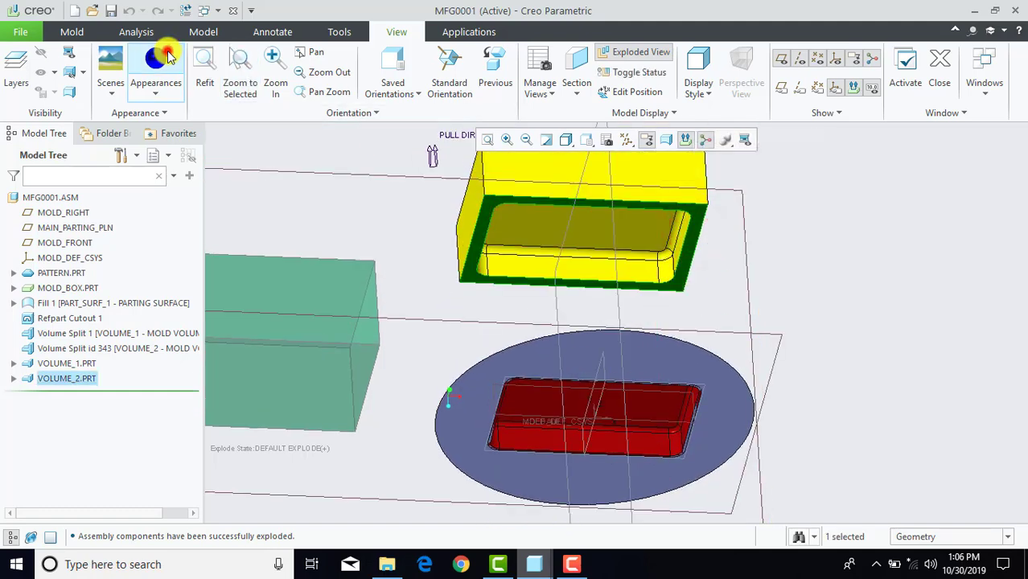
Step: Turn off the display of all datum axes, points, coordinate systems and planes in the exploded mold view
{"action": "key", "text": "ctrl+d"}
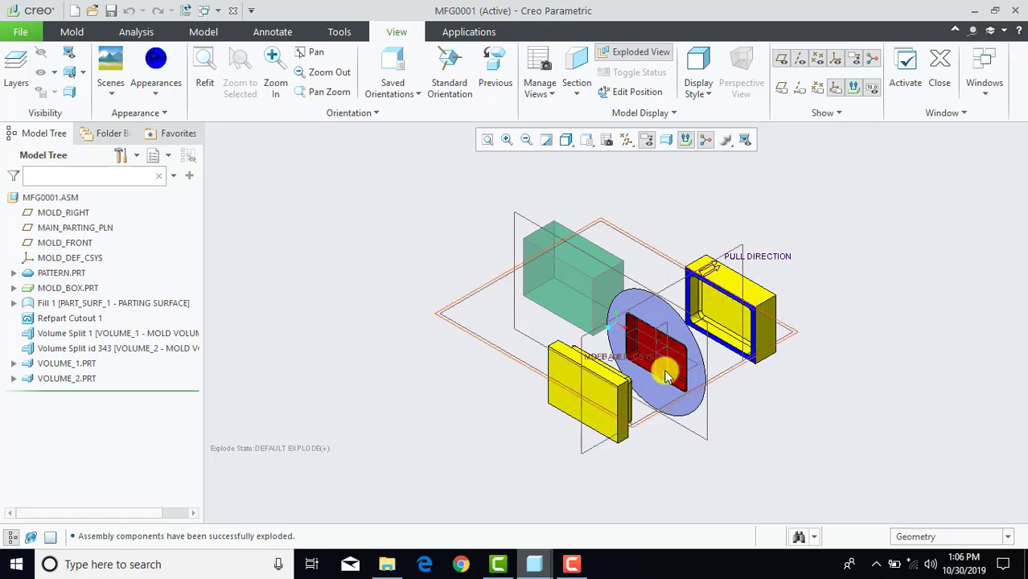
{"action": "middle_click_drag", "start_coordinate": [561, 379], "coordinate": [693, 260]}
{"action": "left_click", "coordinate": [630, 142]}
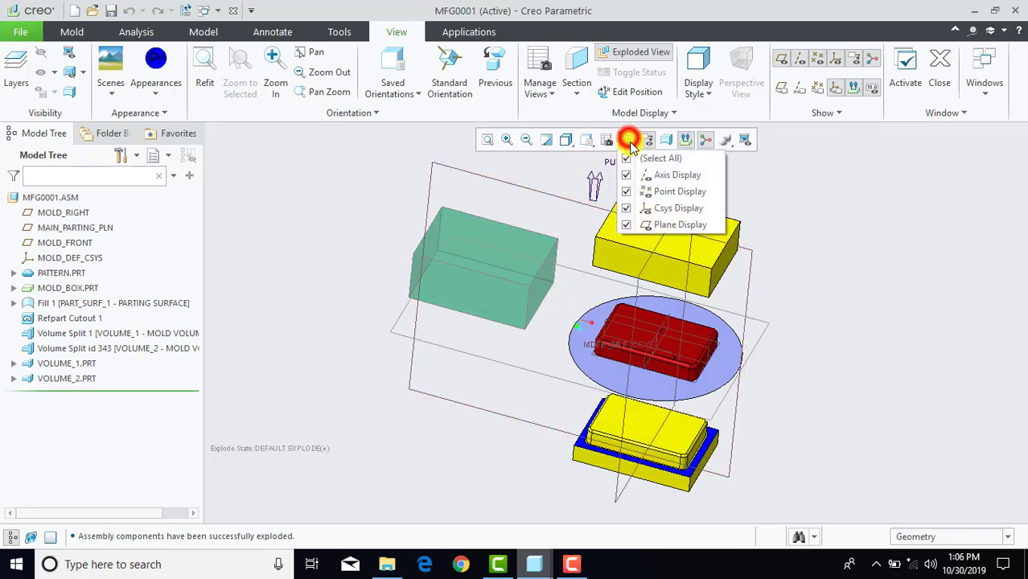
{"action": "left_click", "coordinate": [629, 156]}
{"action": "left_click", "coordinate": [841, 211]}
{"action": "middle_click_drag", "start_coordinate": [779, 356], "coordinate": [745, 346], "text": "shift"}
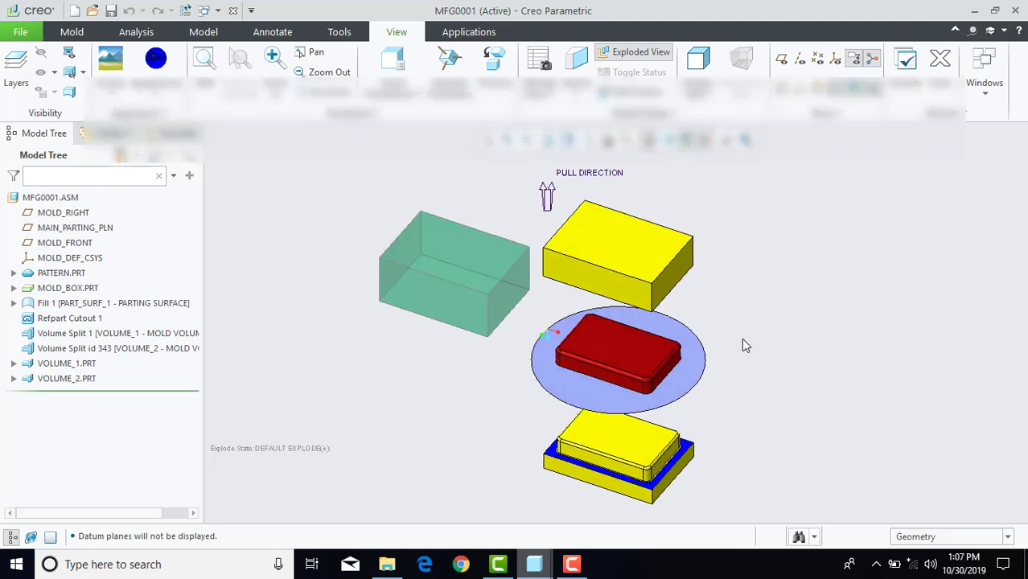